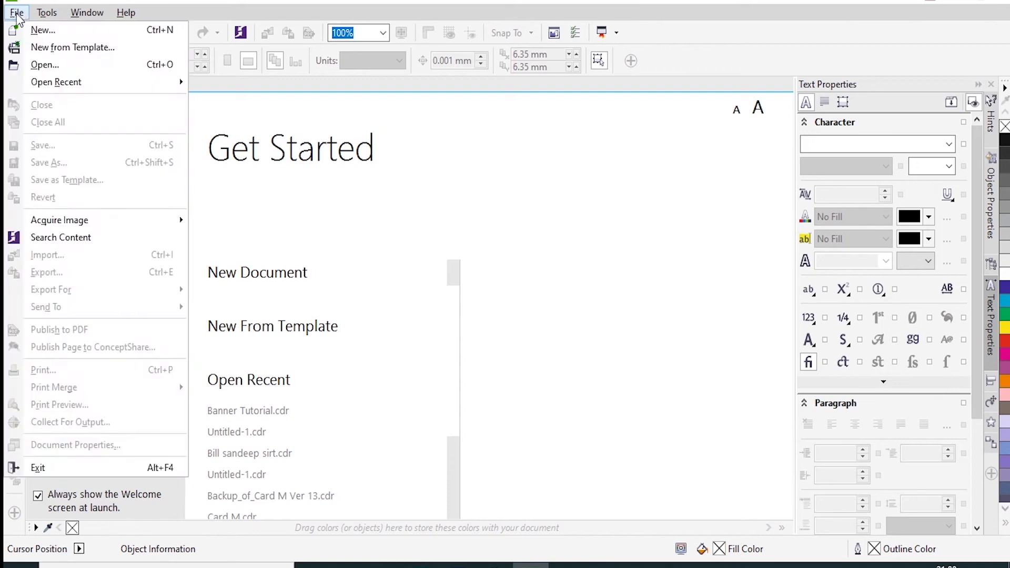
Start a new document named Transiton: pixel units, 1920 × 1080 size, RGB colour mode.
left_click(41, 35)
type("Transiton")
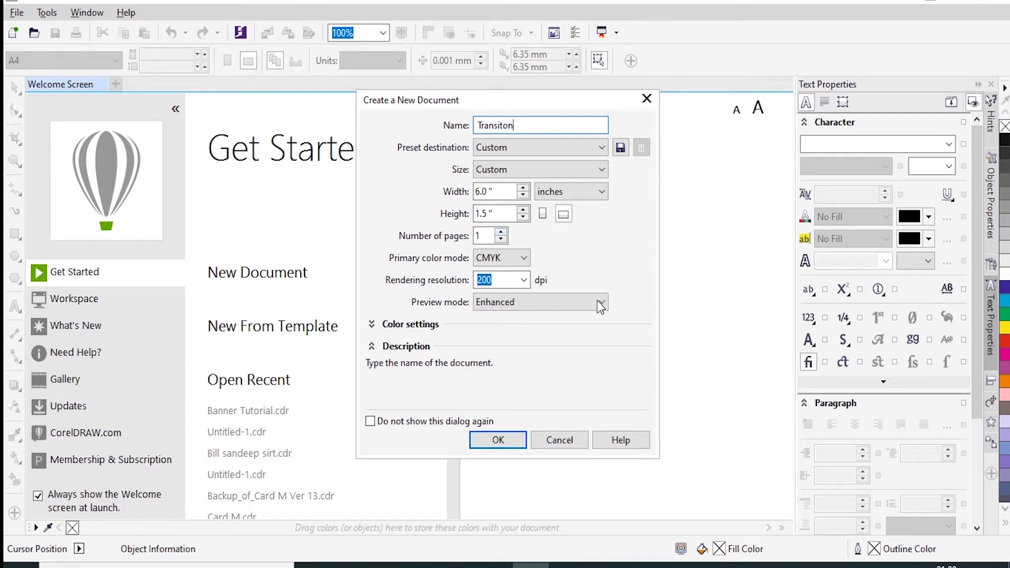
left_click(600, 192)
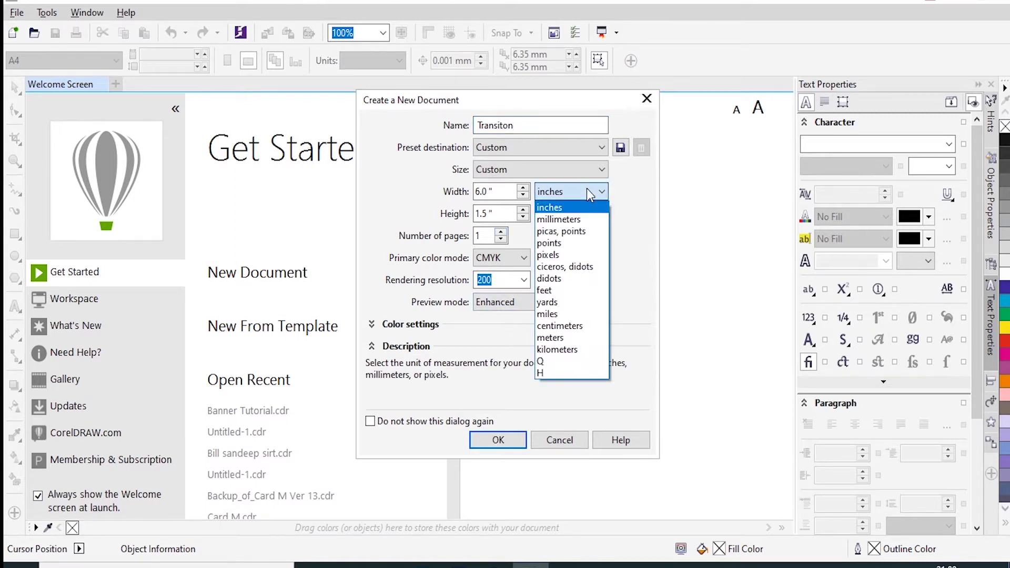
left_click(586, 260)
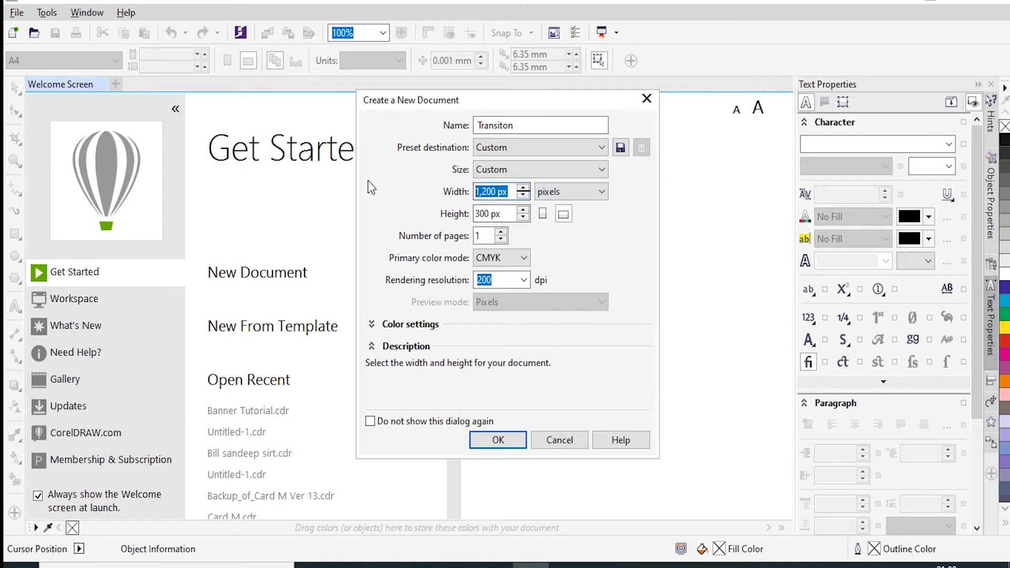
type("1")
type("920")
left_click_drag(511, 211, 396, 209)
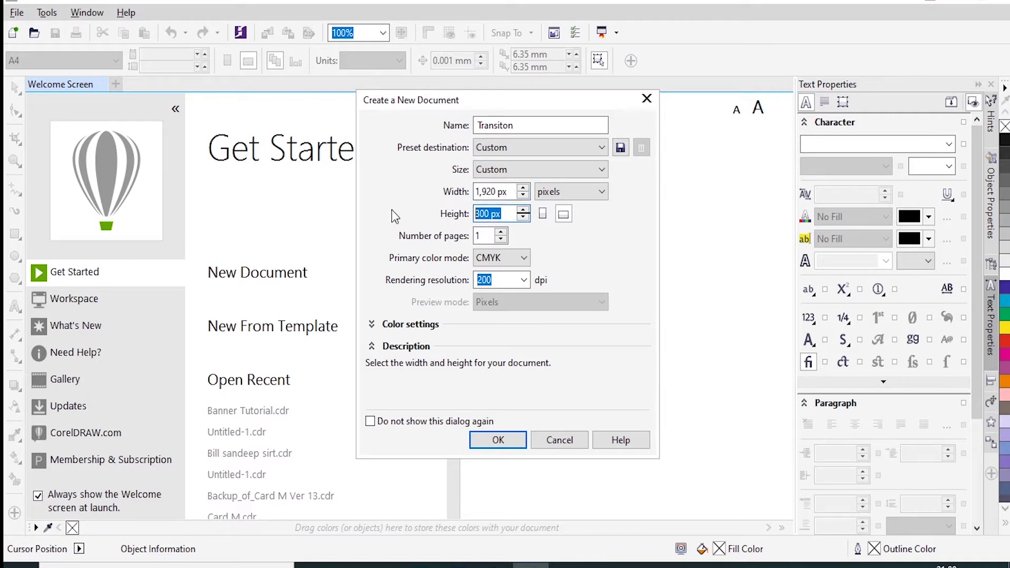
type("1080")
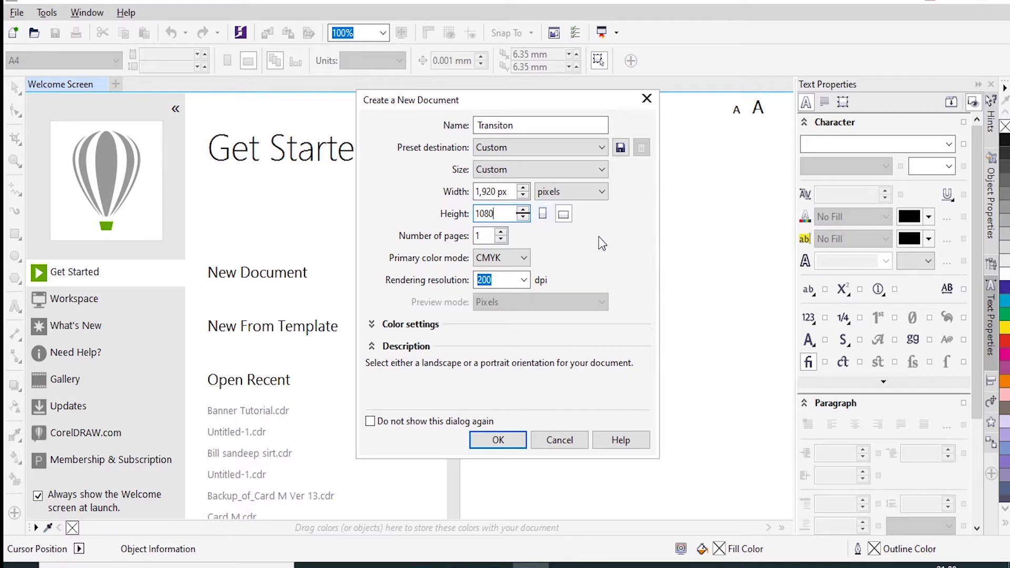
key("Tab")
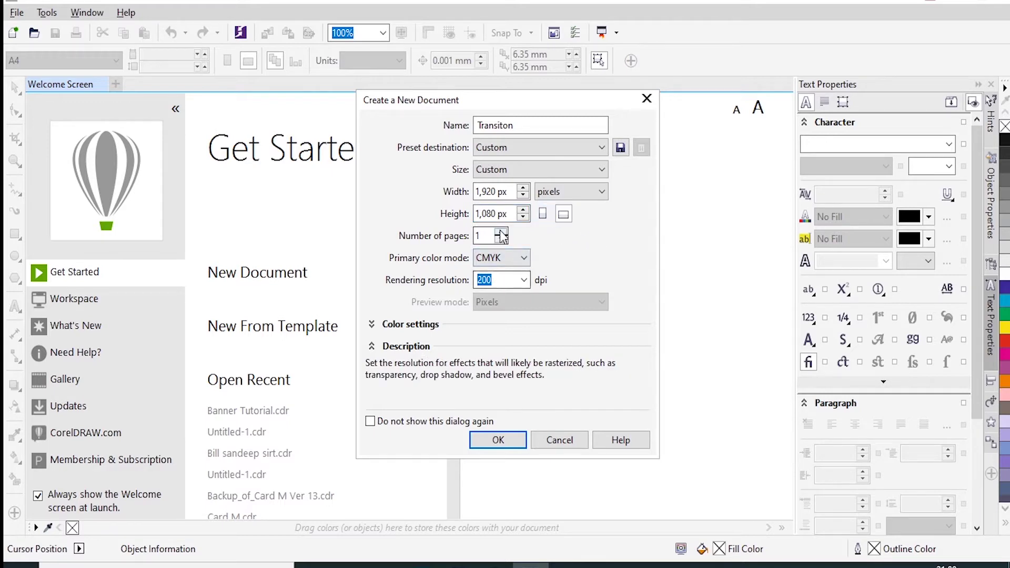
left_click(518, 260)
left_click(510, 270)
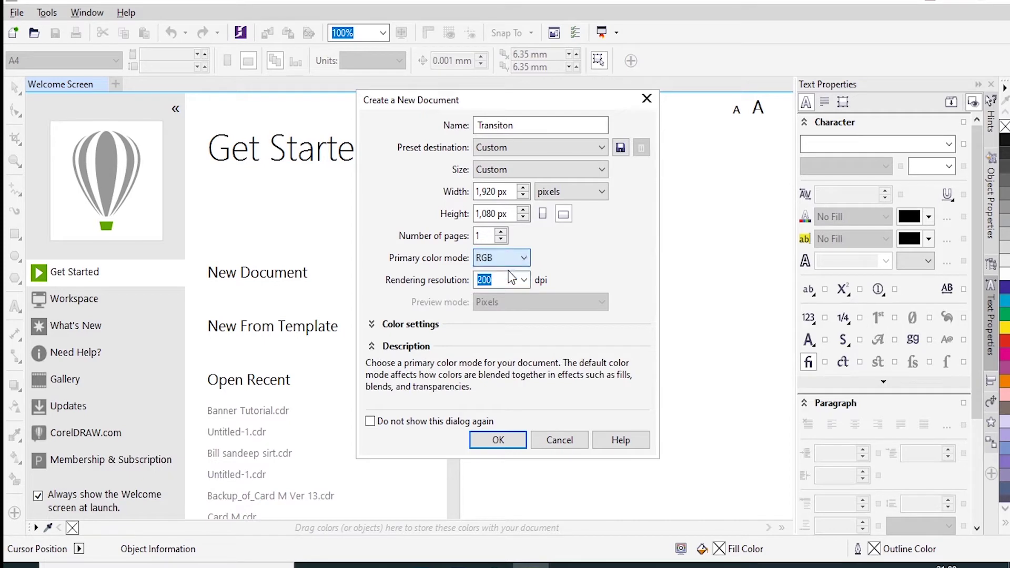
left_click(512, 440)
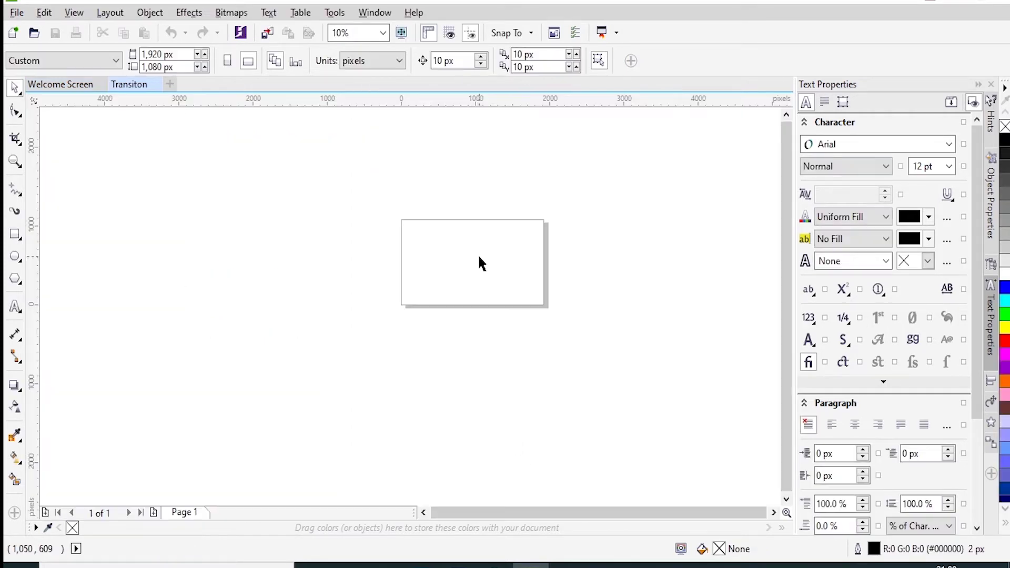
Draw a page-sized rectangle, narrow it to a right-edge strip, fill it medium grey, remove its outline.
double_click(15, 234)
left_click(15, 87)
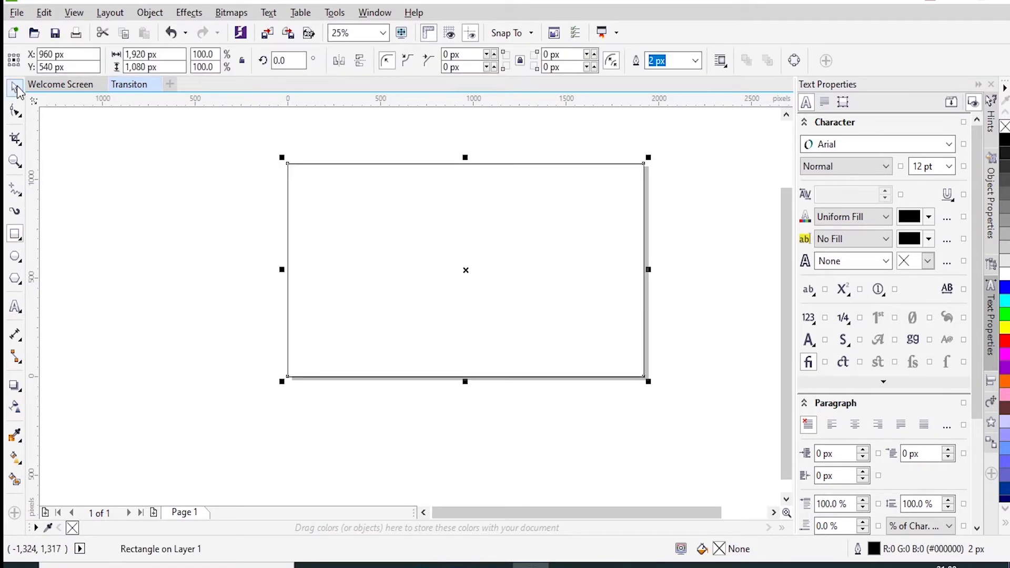
left_click_drag(283, 269, 597, 284)
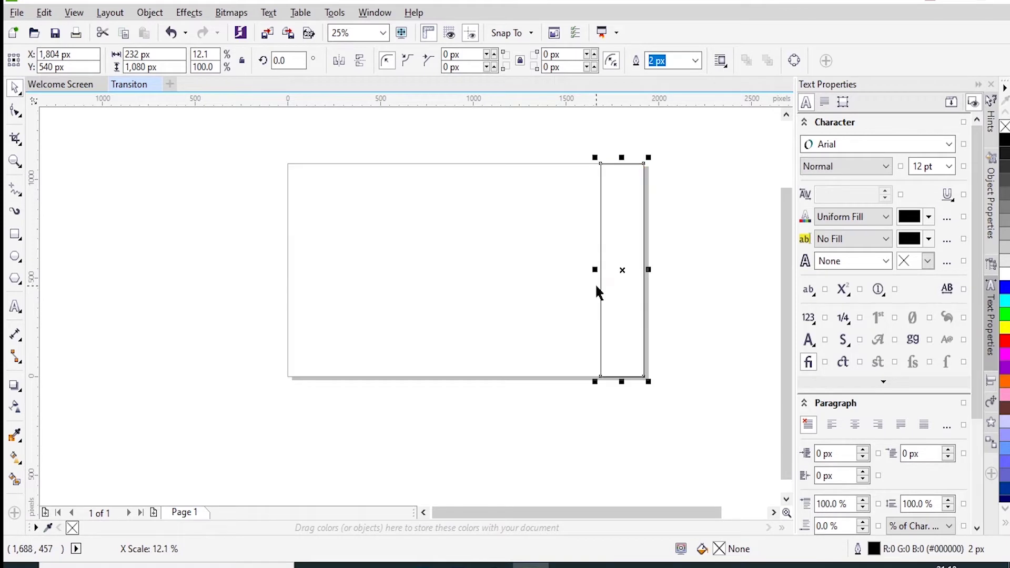
left_click(725, 263)
left_click(628, 268)
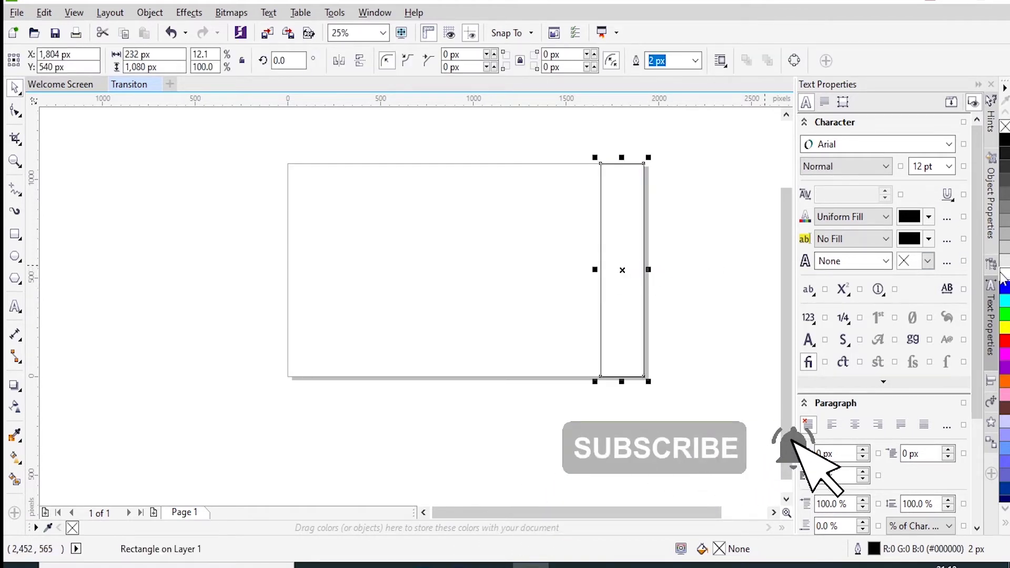
left_click(1003, 221)
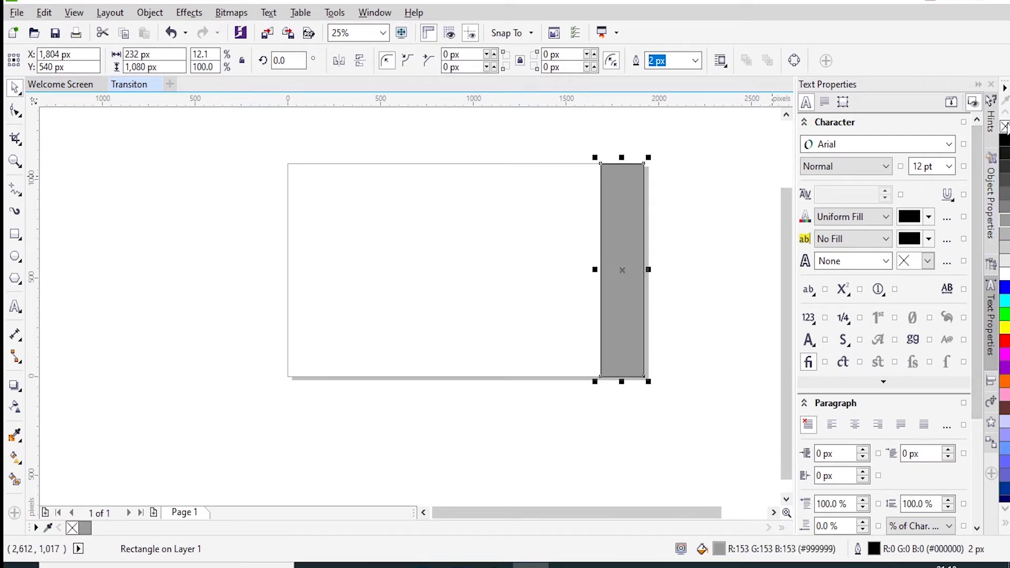
right_click(1003, 126)
left_click(671, 188)
left_click(618, 233)
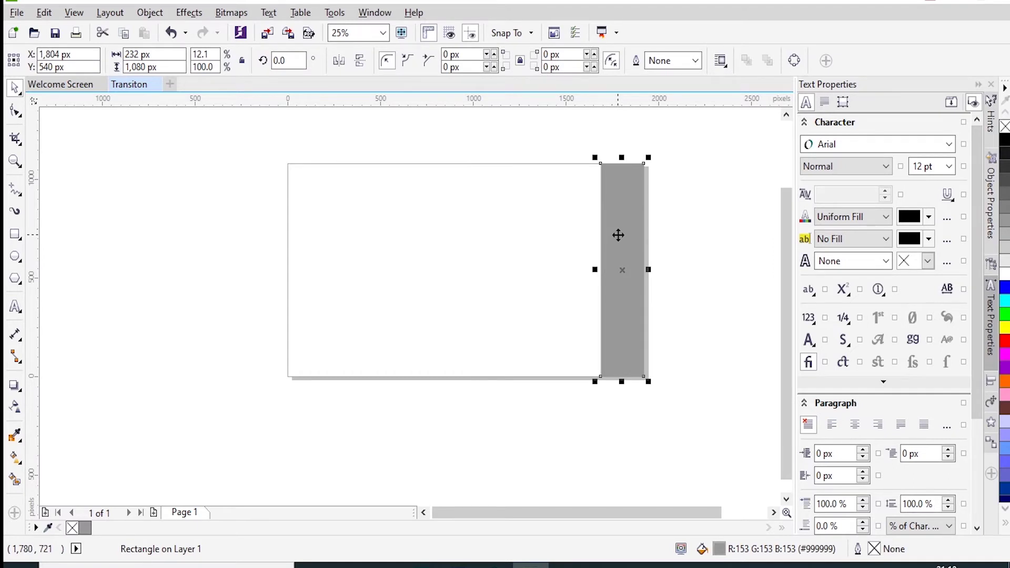
Duplicate the strip leftward into eight strips and stretch them to span the full page width.
left_click_drag(624, 247, 581, 251)
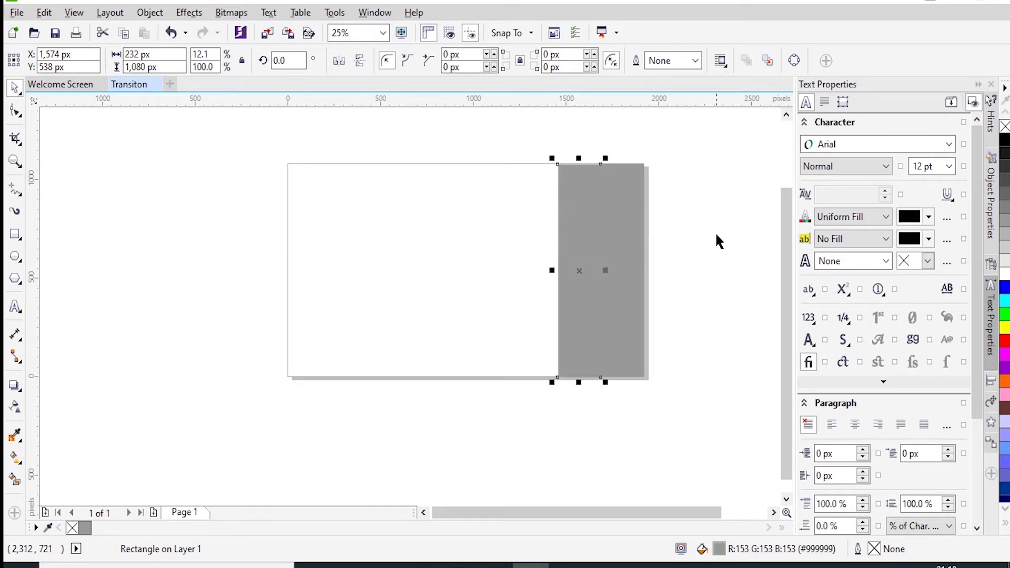
key("Left")
key("Left")
key("Left")
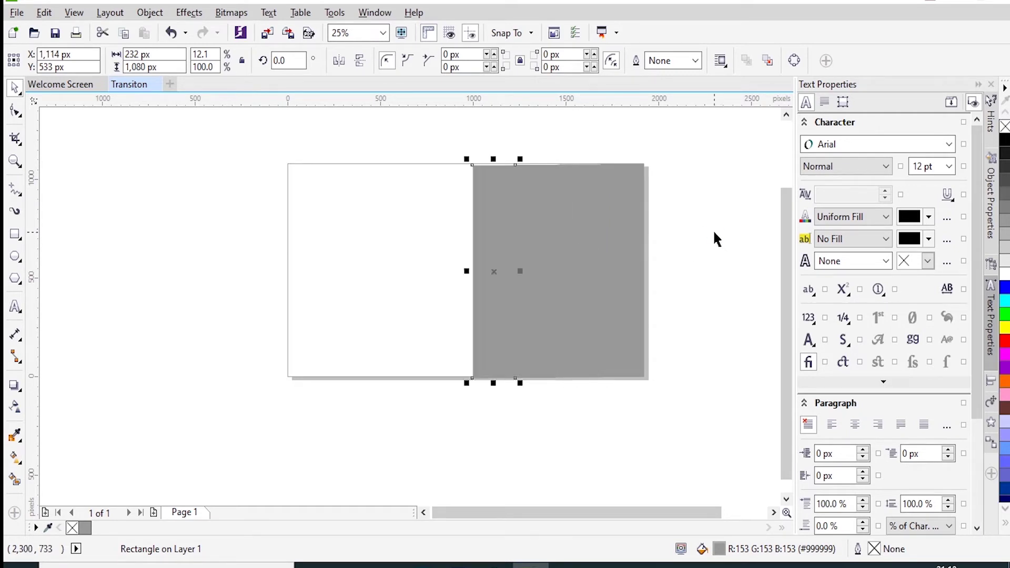
key("Left")
key("Left")
left_click_drag(699, 140, 234, 446)
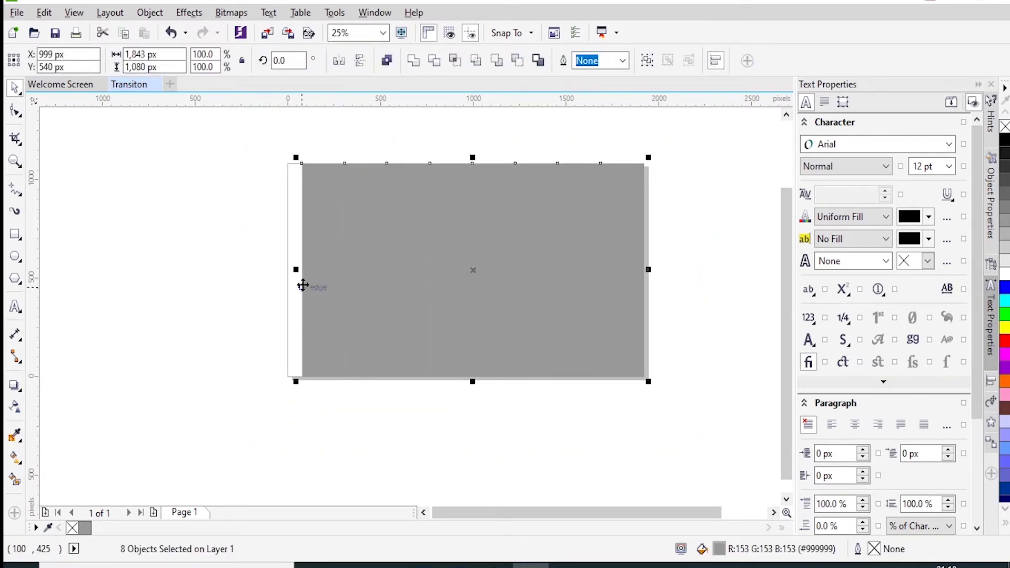
left_click_drag(295, 269, 279, 269)
Fill the three rightmost strips with black, dark grey and a slightly lighter dark grey.
key("ctrl+shift+a")
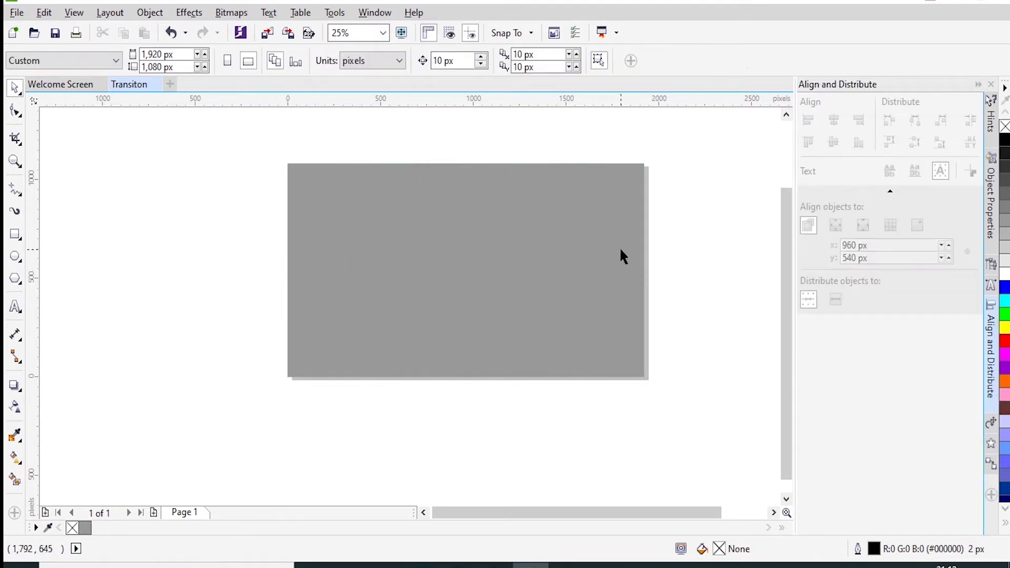
left_click(619, 248)
left_click(1004, 141)
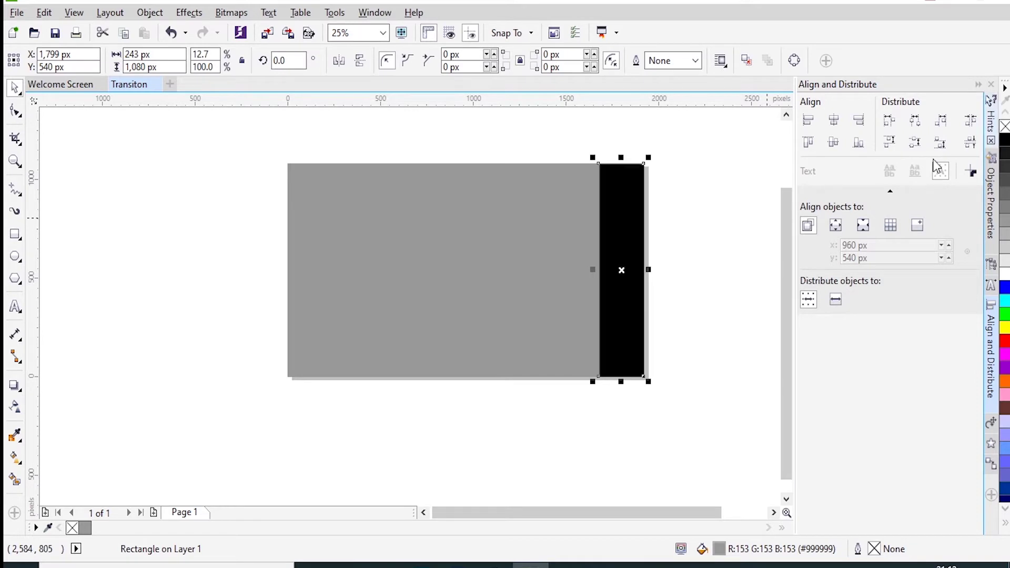
left_click(582, 241)
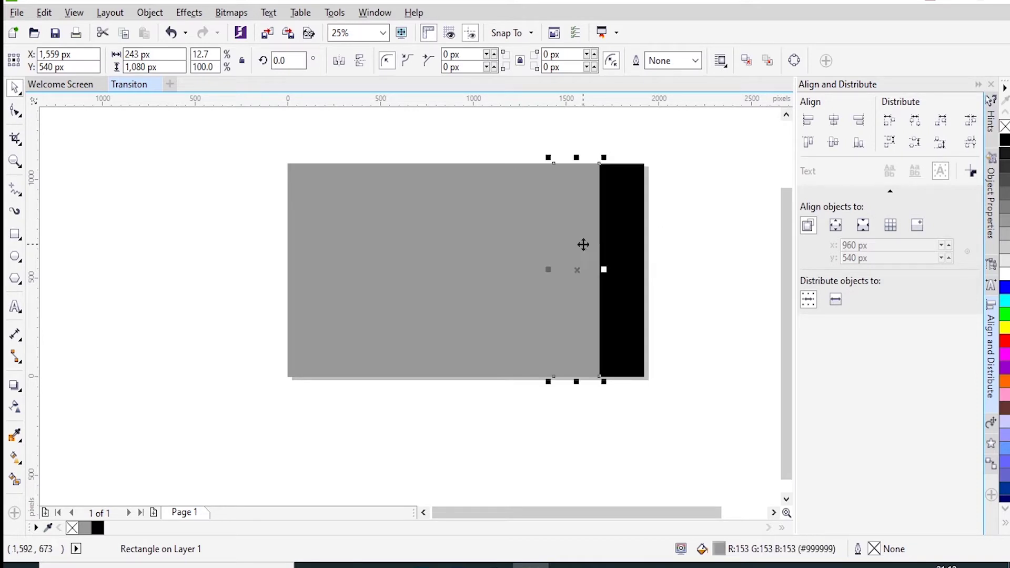
left_click(1005, 164)
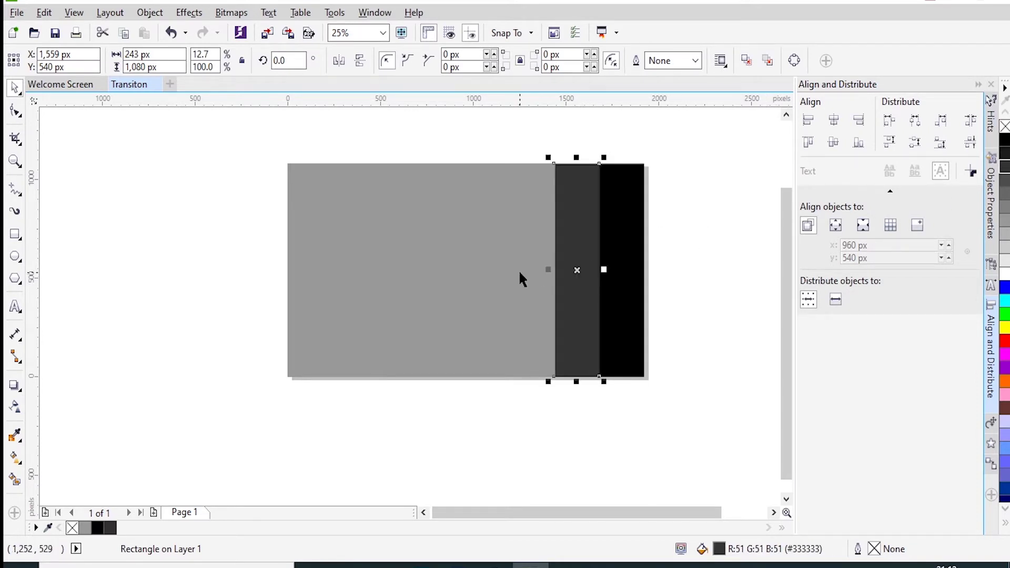
left_click_drag(582, 274, 538, 269)
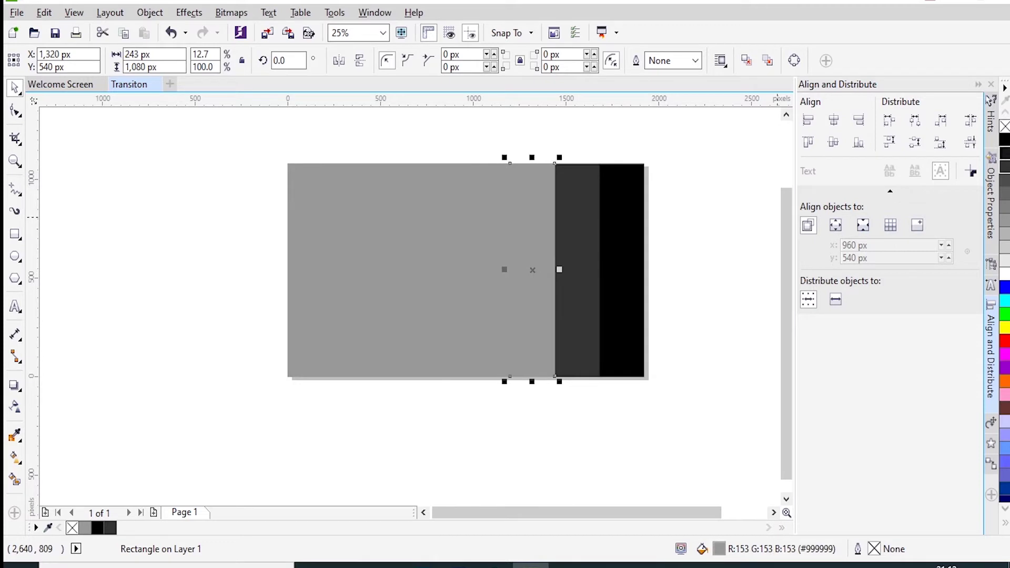
left_click(1005, 178)
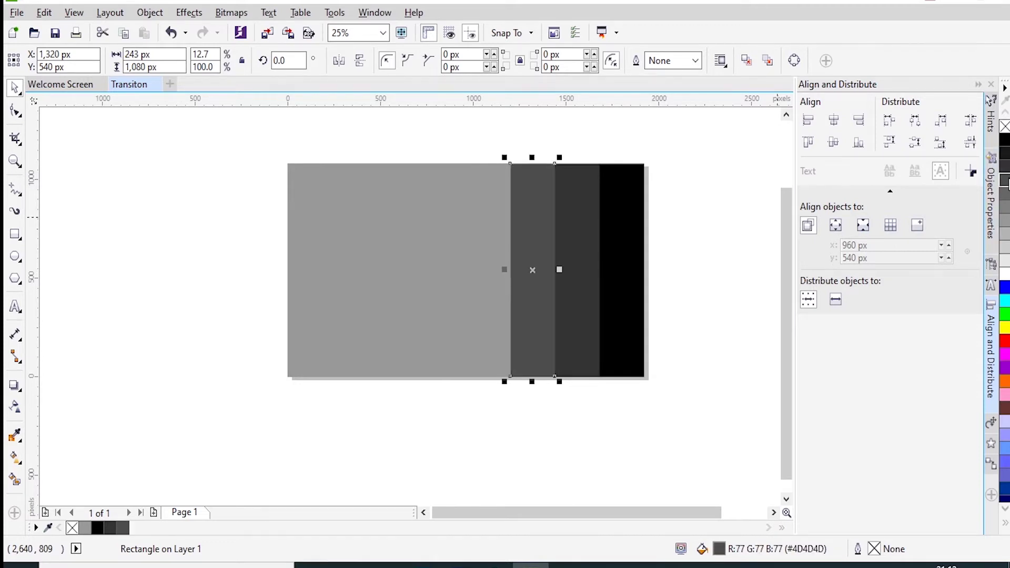
Fill the strips at X 1,080, 840, 600 and 361 with progressively lighter greys toward white.
left_click(485, 295)
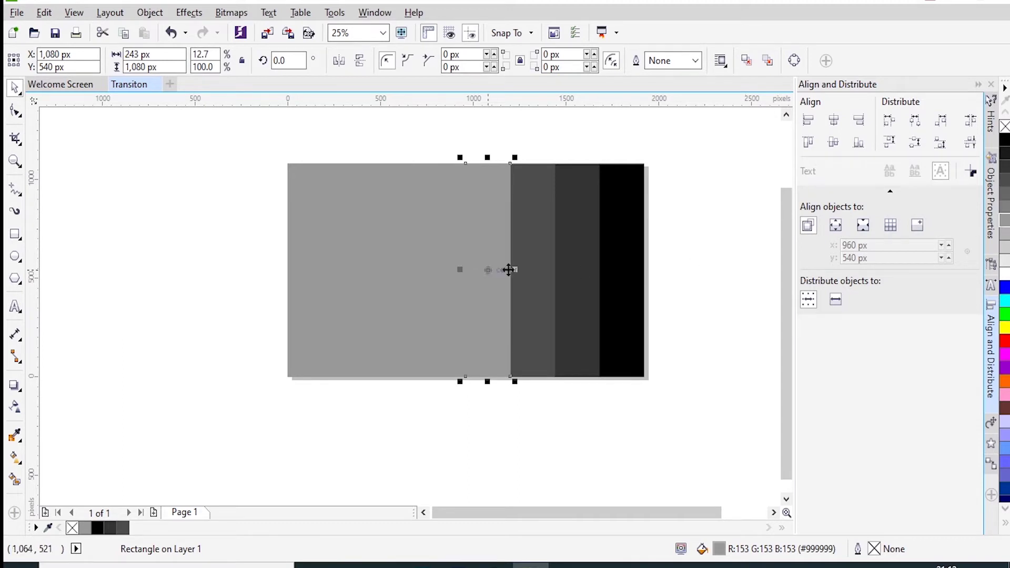
left_click(1005, 211)
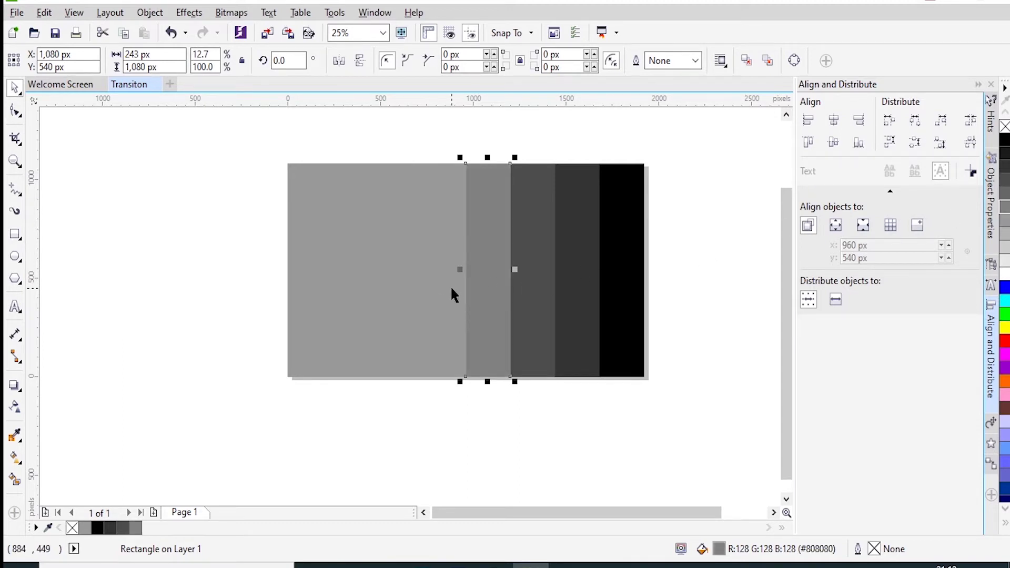
left_click(463, 284)
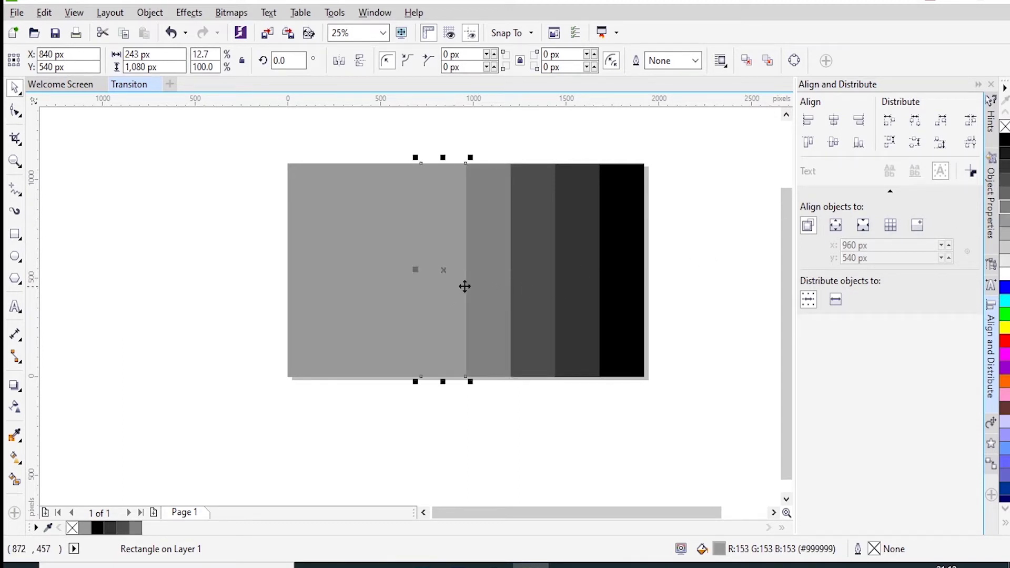
left_click(1005, 232)
left_click(395, 269)
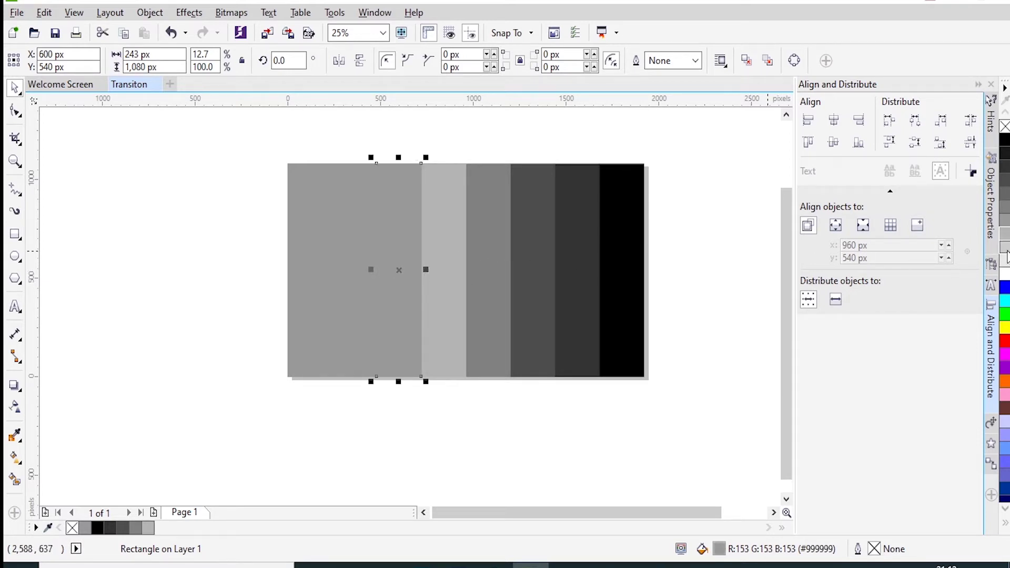
left_click_drag(396, 269, 353, 267)
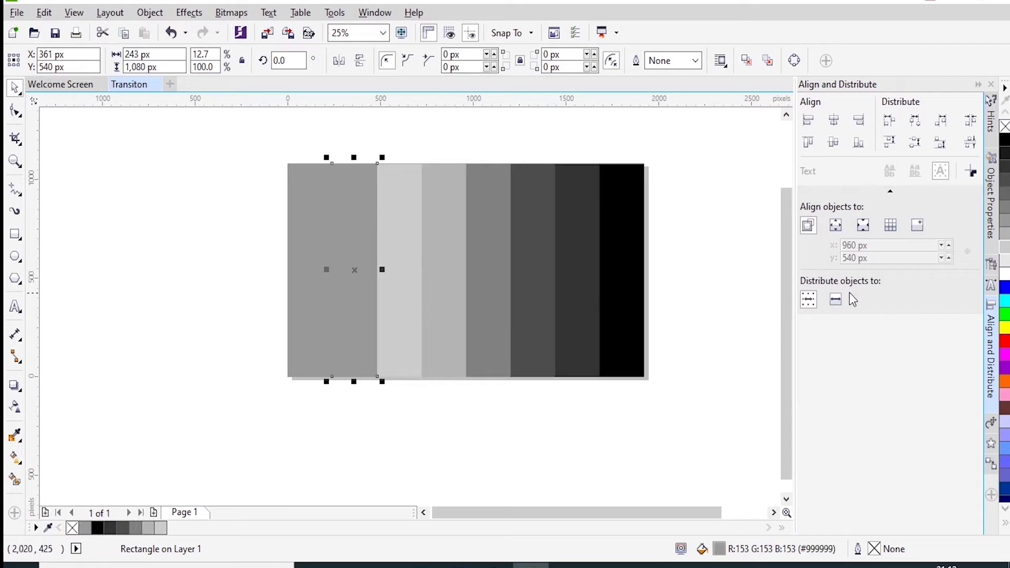
left_click(1004, 269)
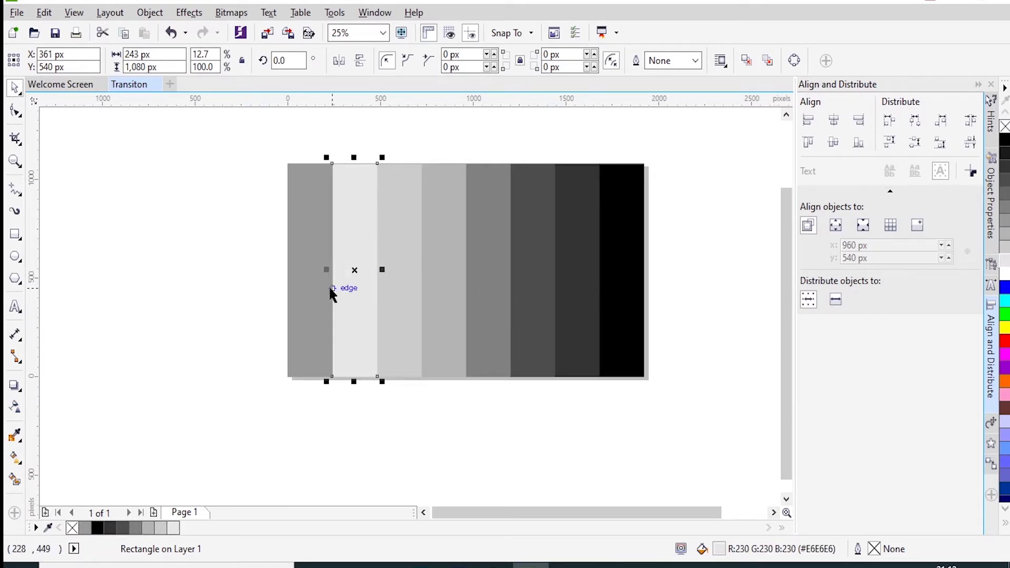
left_click(311, 286)
Cut the leftmost strip, add Page 2, and paste the strip centred on the page.
key("ctrl+x")
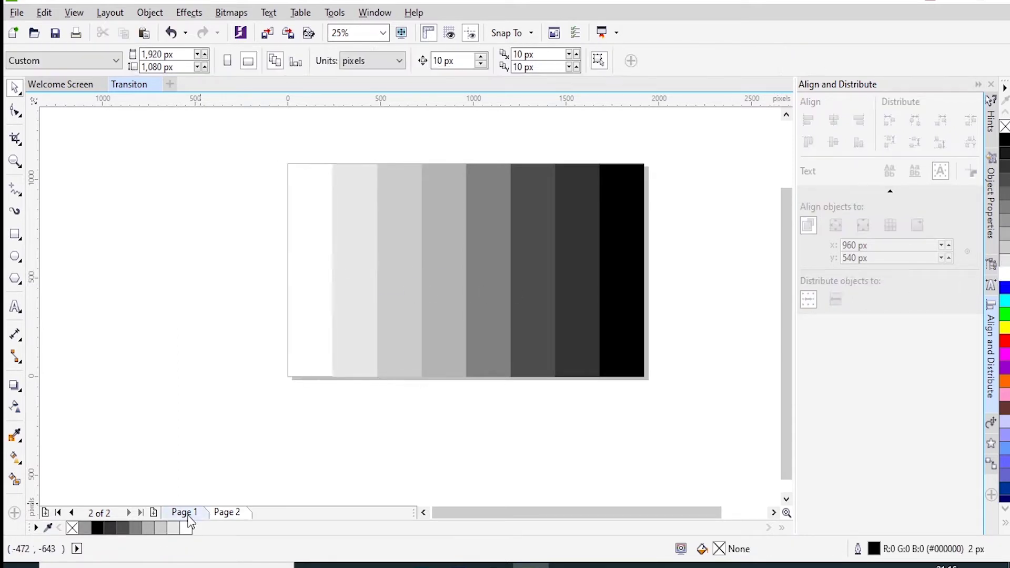
left_click(154, 512)
key("ctrl+v")
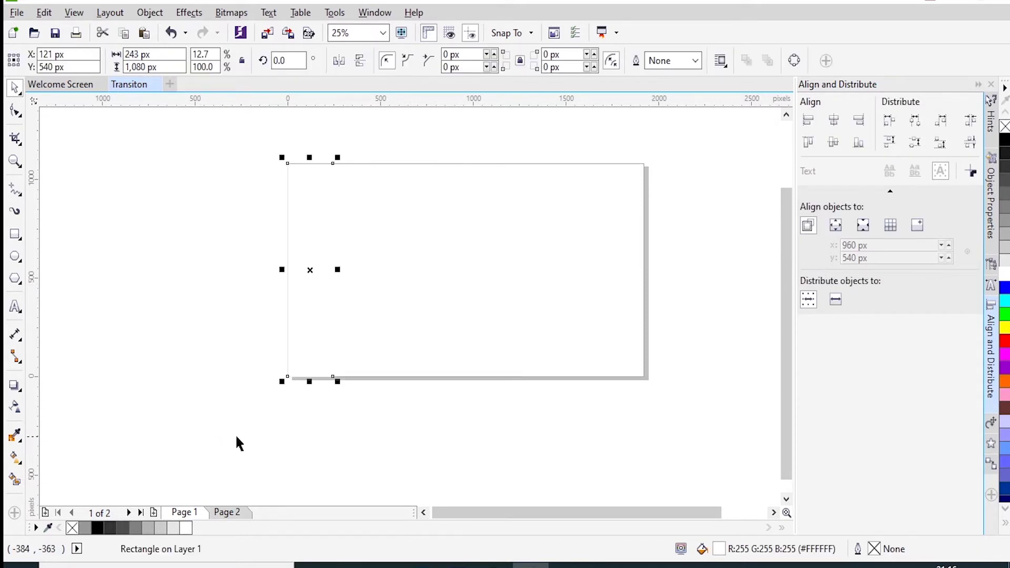
key("p")
Export the strip as Transiton into a new Desktop folder named shade.
key("ctrl+e")
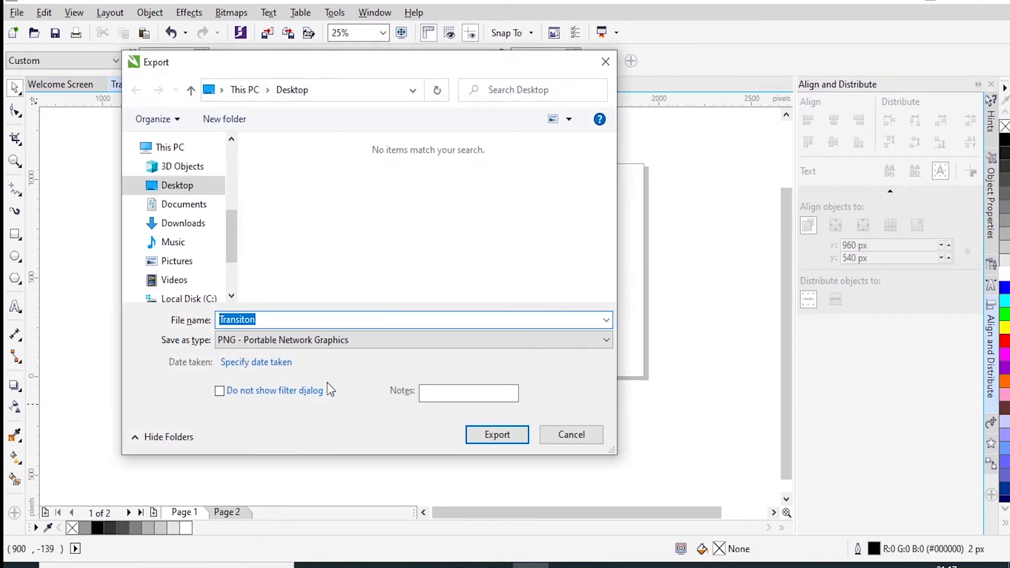
left_click(227, 121)
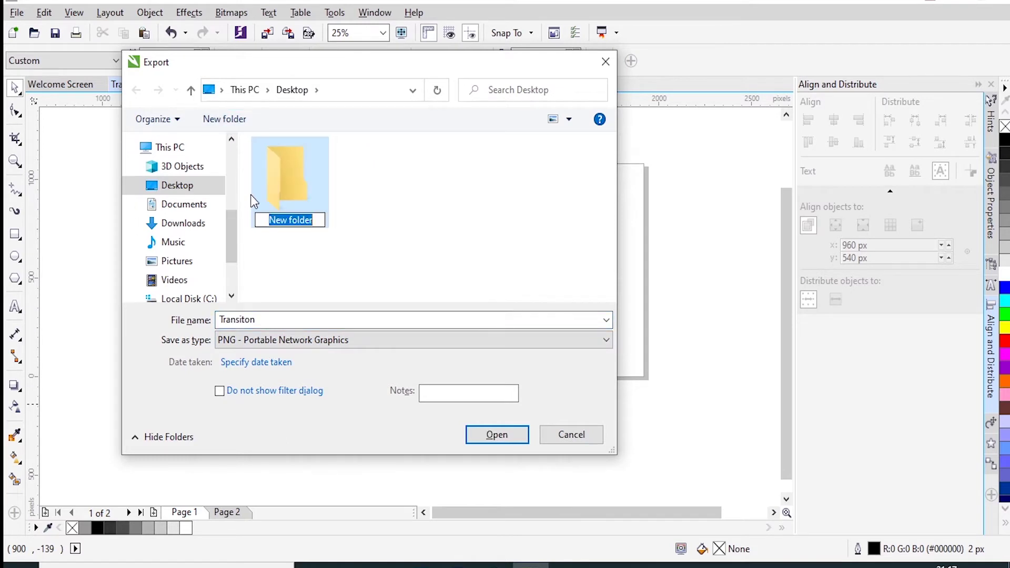
type("sha")
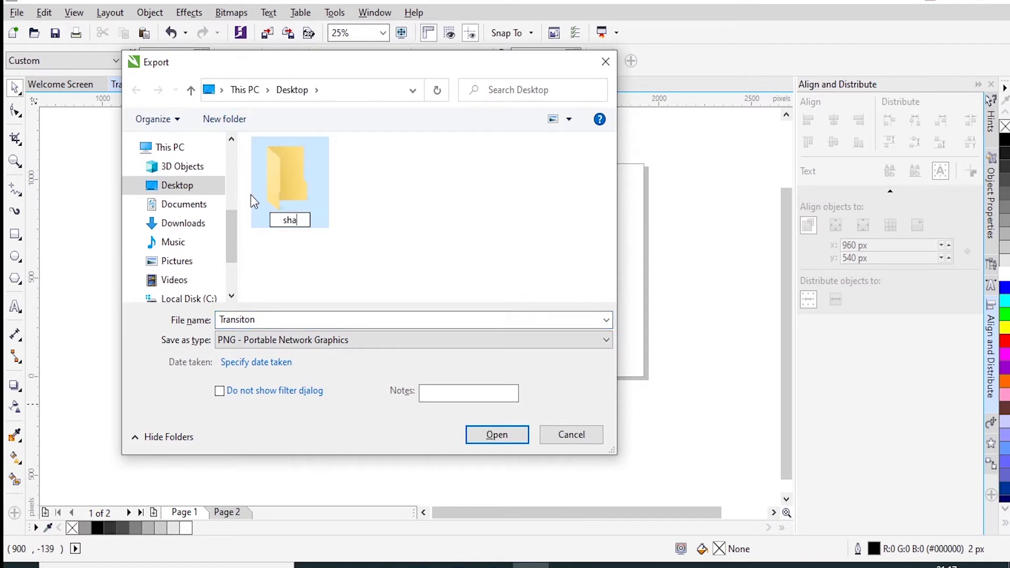
type("de")
left_click(416, 235)
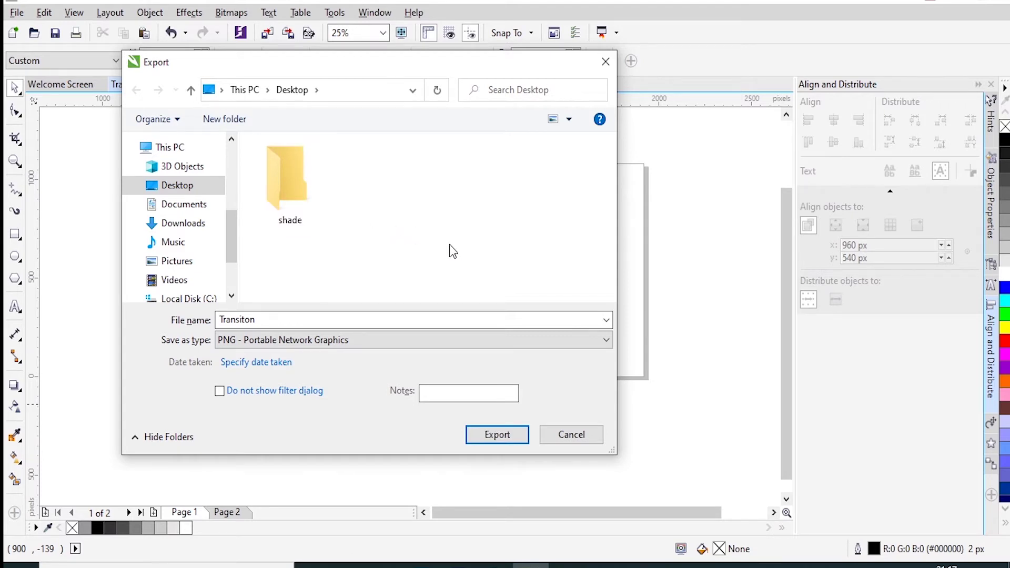
double_click(282, 178)
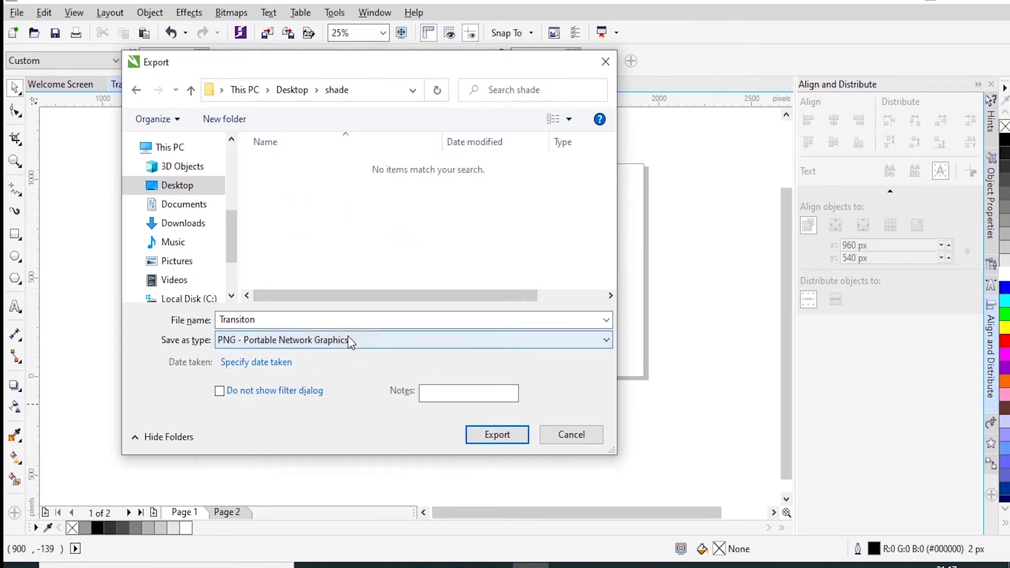
left_click(495, 437)
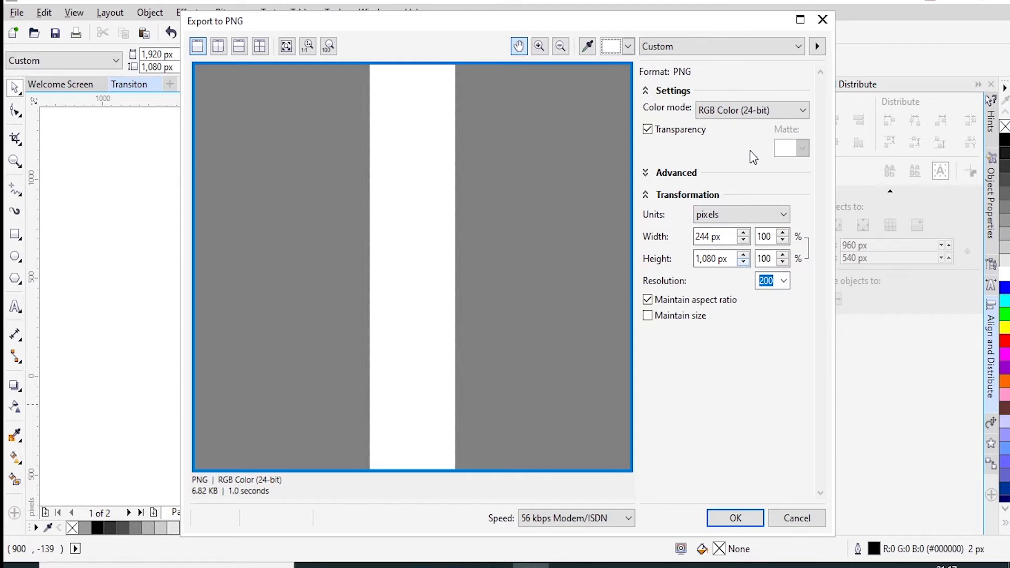
Finish the Transiton PNG export, then move Page 2's light-grey stripe onto Page 1, centred.
left_click(737, 518)
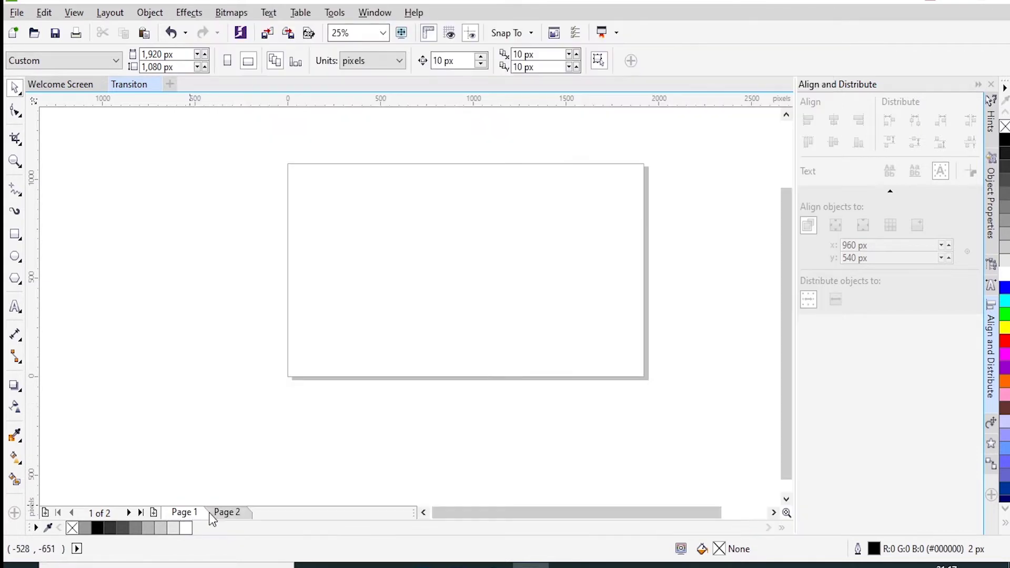
left_click(223, 513)
mouse_move(308, 150)
left_mouse_down()
mouse_move(403, 326)
mouse_move(404, 416)
left_mouse_up()
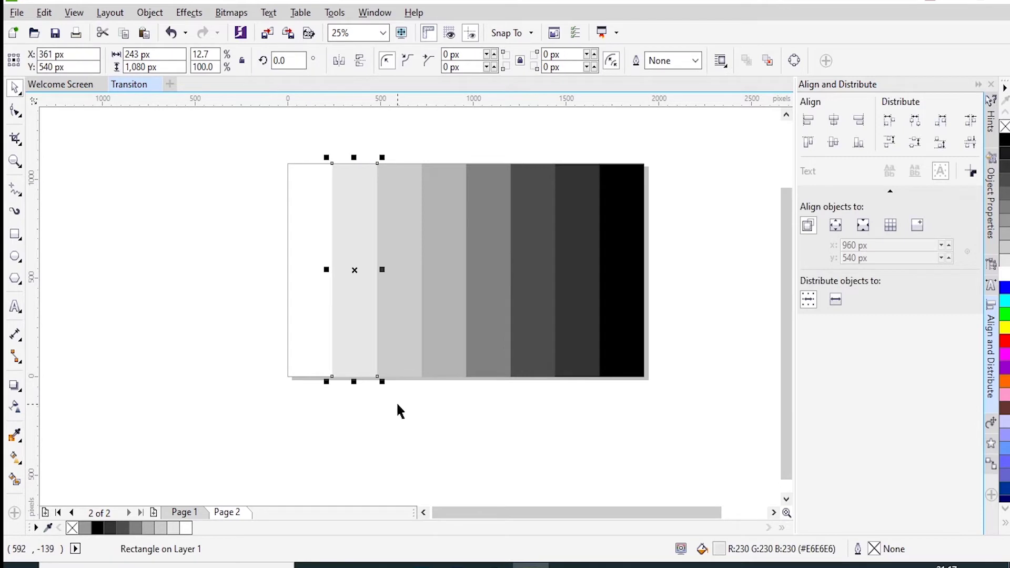
key("Delete")
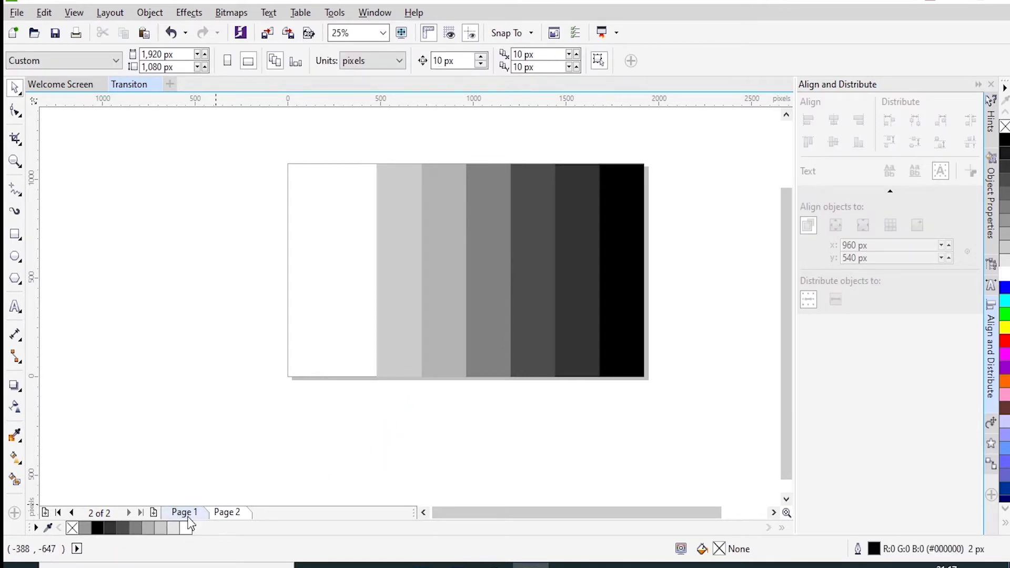
left_click(189, 518)
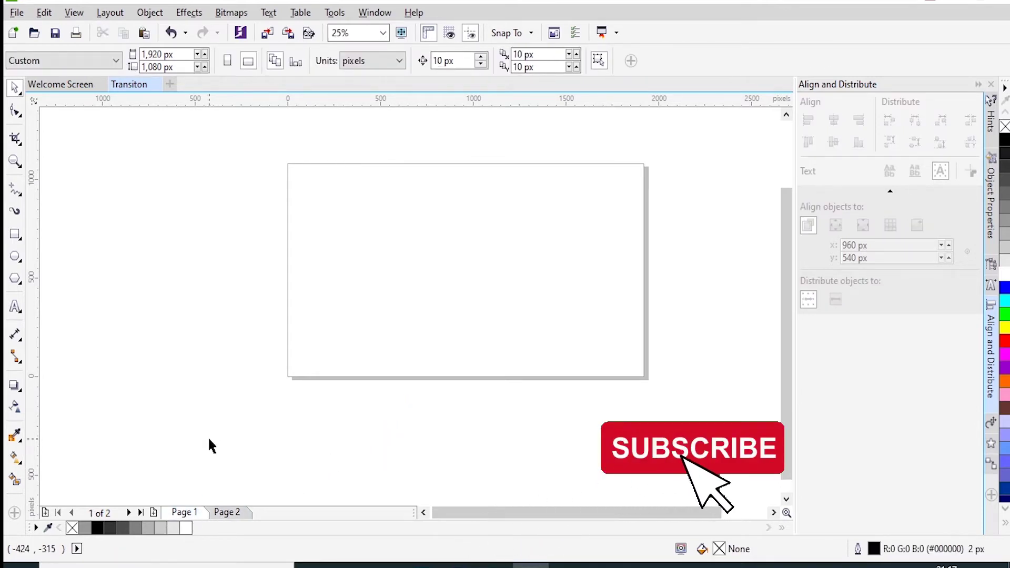
key("ctrl+v")
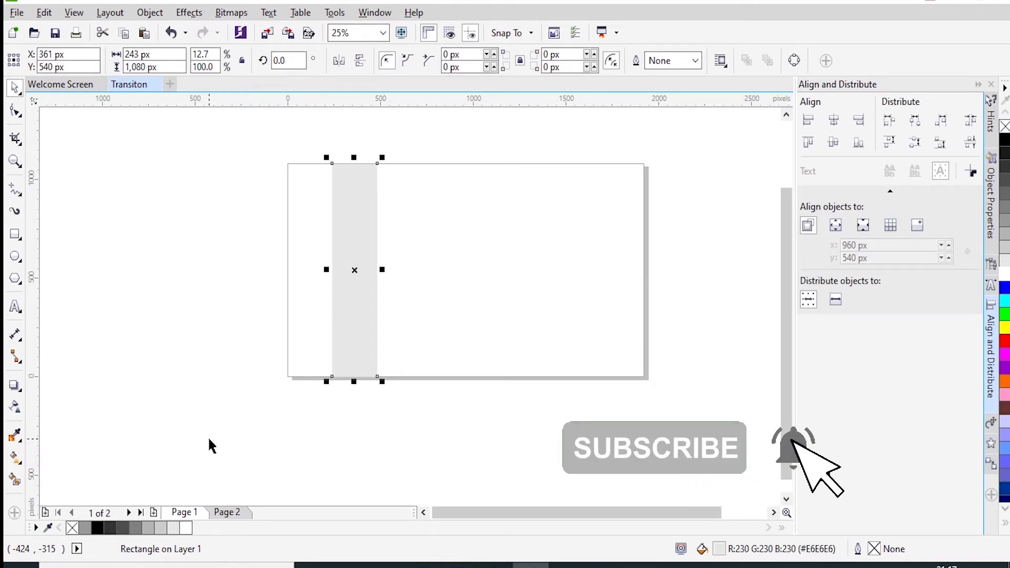
key("p")
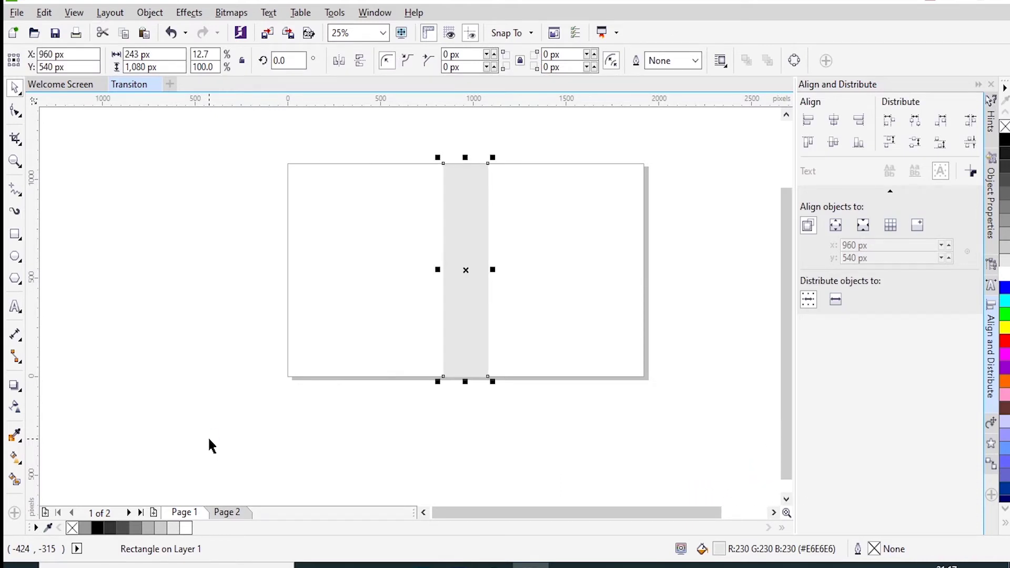
Export the centred light-grey stripe as a second PNG, named 2, in the shade folder.
key("ctrl+e")
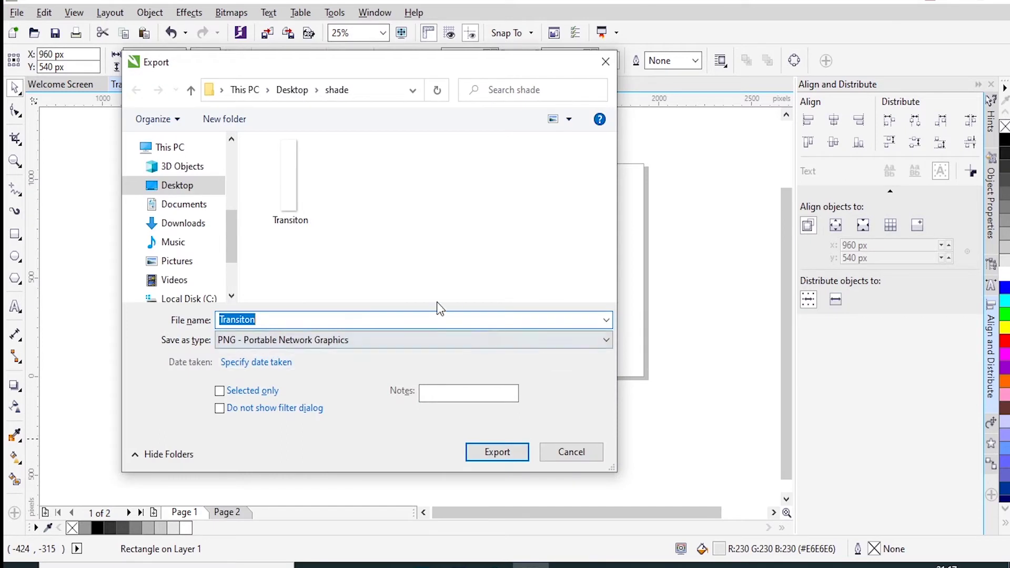
left_click(272, 317)
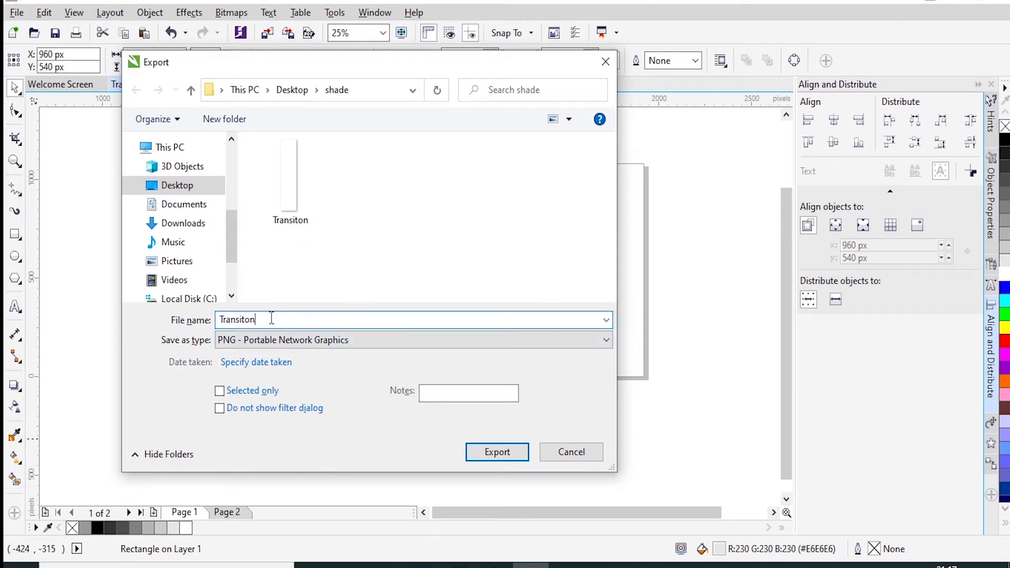
key("BackSpace")
key("ctrl+a")
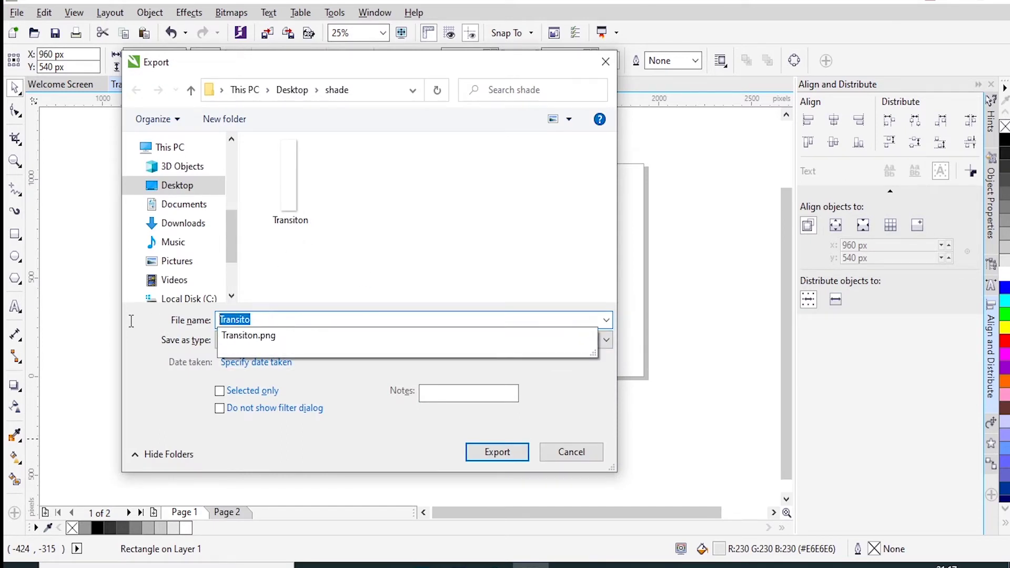
type("d")
key("Return")
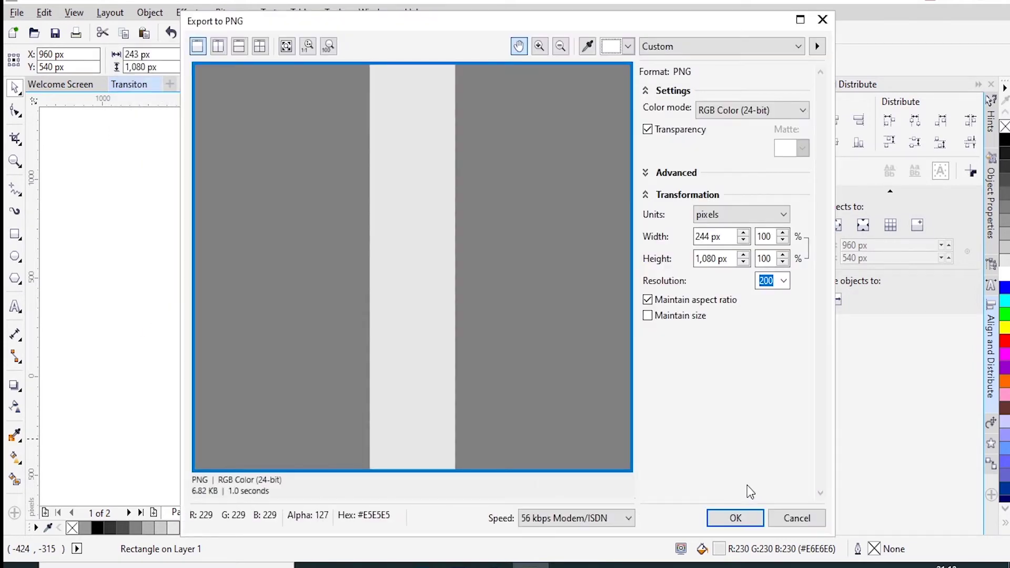
left_click(739, 518)
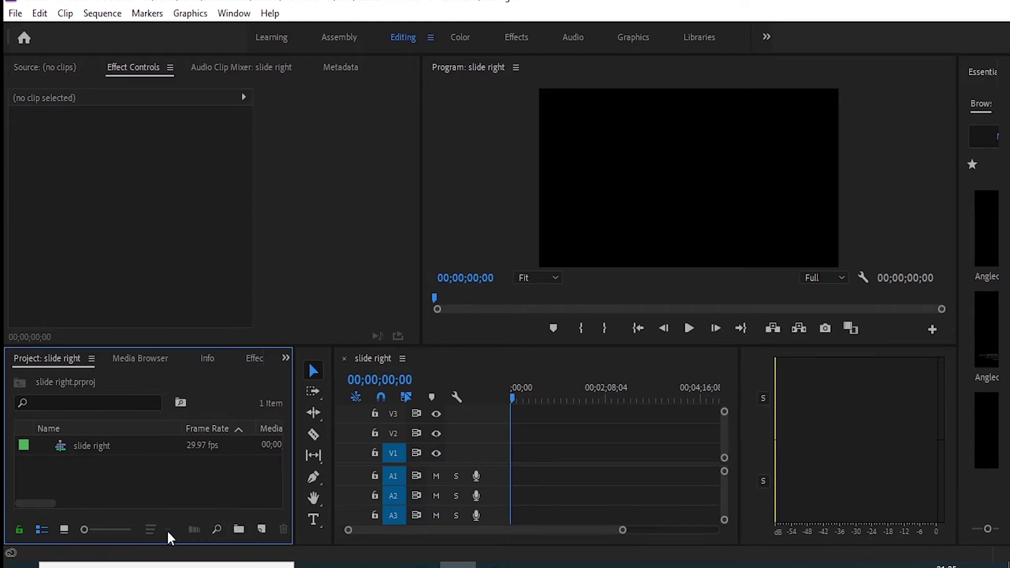
Import strip images 1 through 8 from PRDUCTION STUDIO (E:) > ASSETS > shade into the project.
double_click(86, 487)
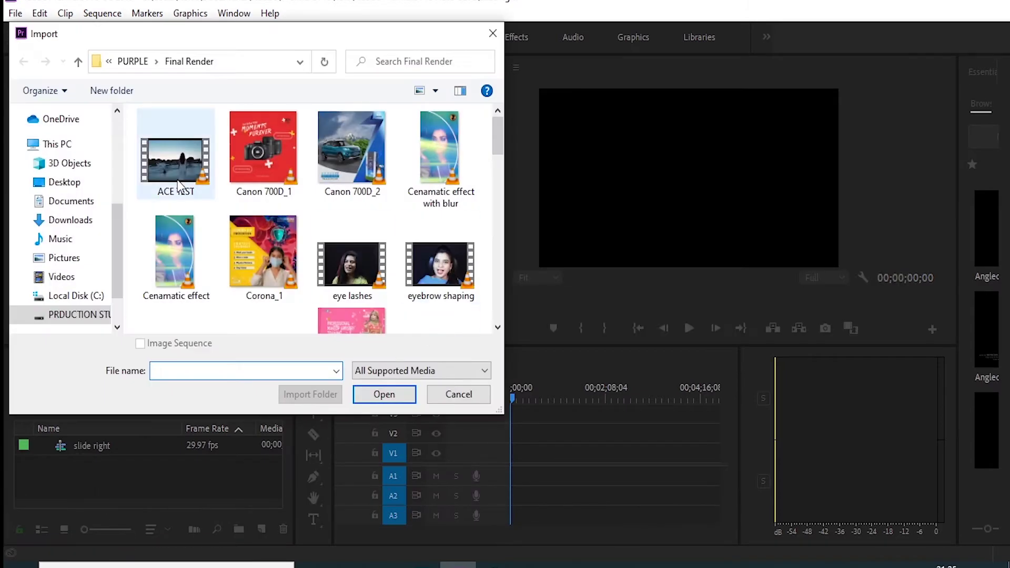
left_click(72, 295)
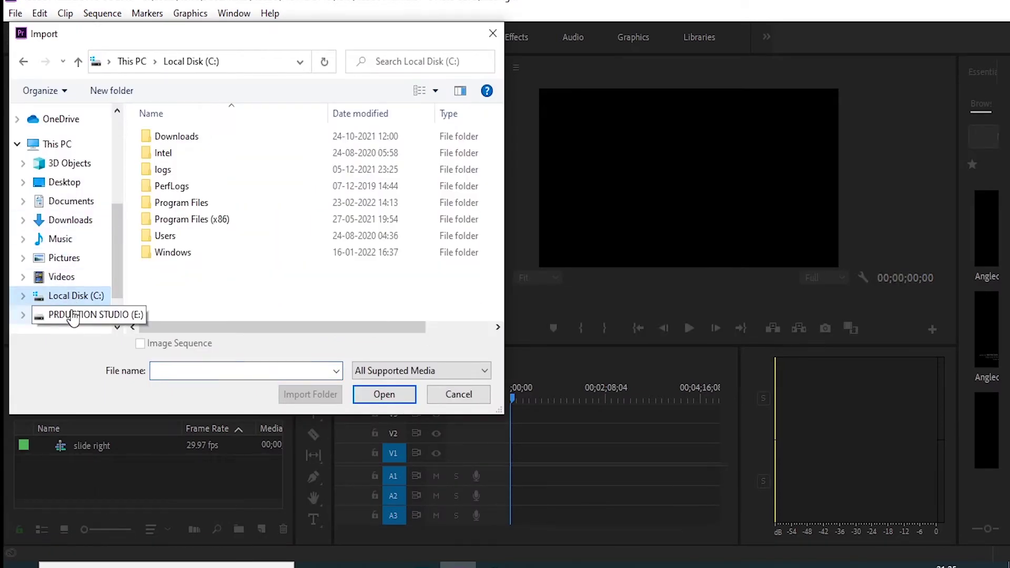
left_click(73, 316)
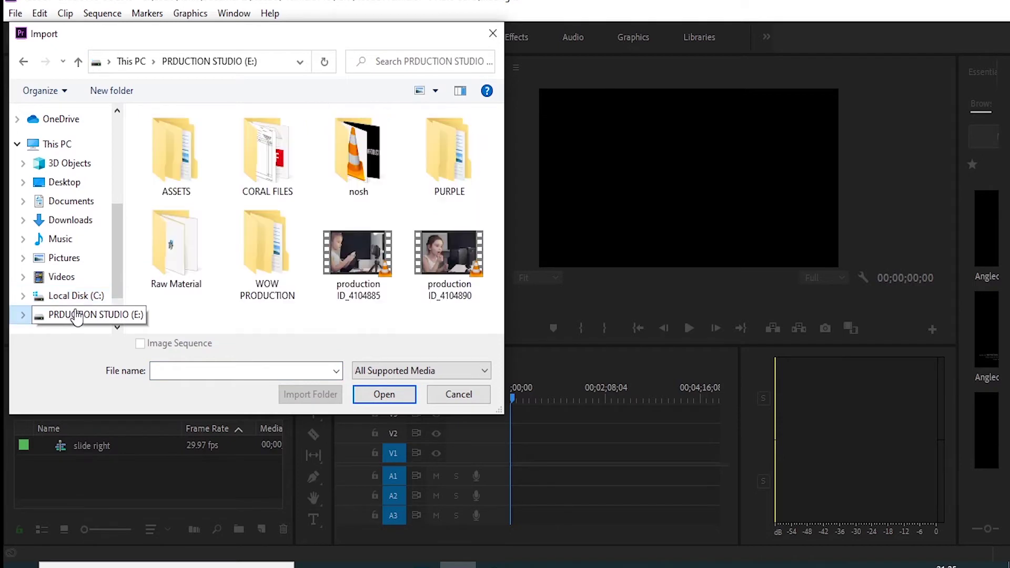
double_click(160, 137)
left_click_drag(500, 158, 500, 293)
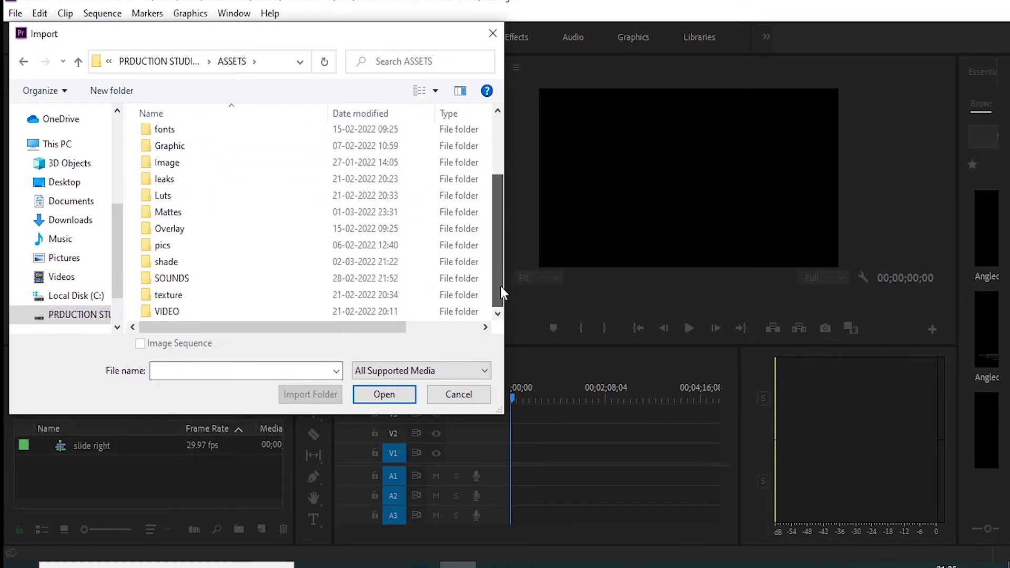
double_click(172, 259)
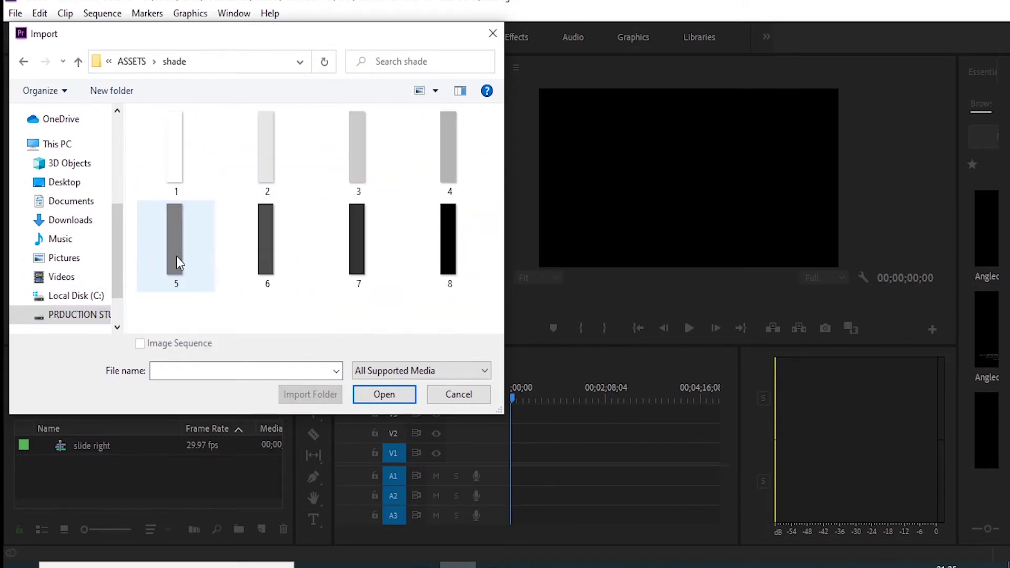
left_click(180, 156)
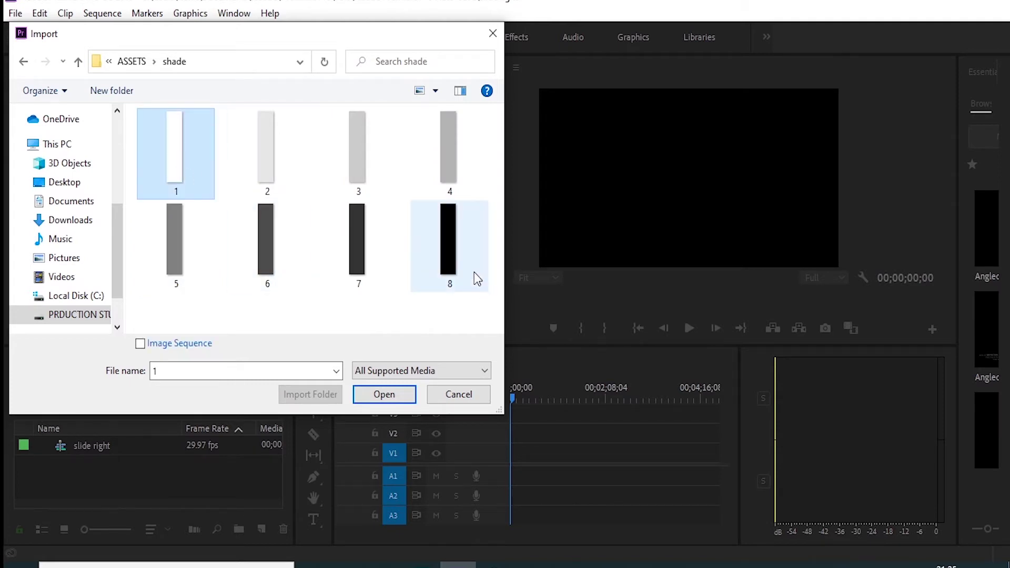
left_click(460, 257, "shift")
left_click(387, 397)
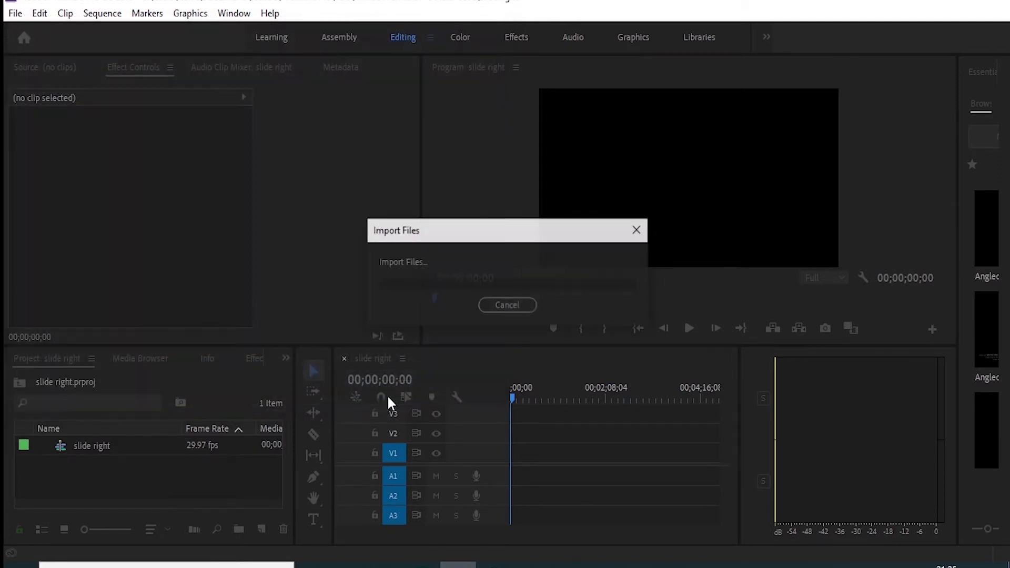
Place 1.png, 2.png and 3.png on stacked video tracks at the start of the sequence.
left_click(280, 472)
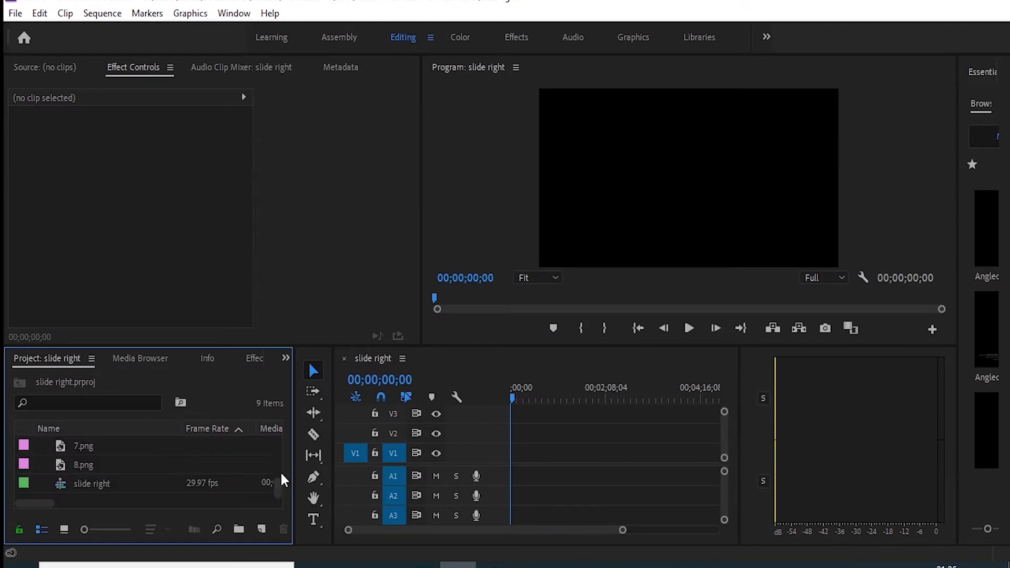
scroll(277, 478, "up", 1)
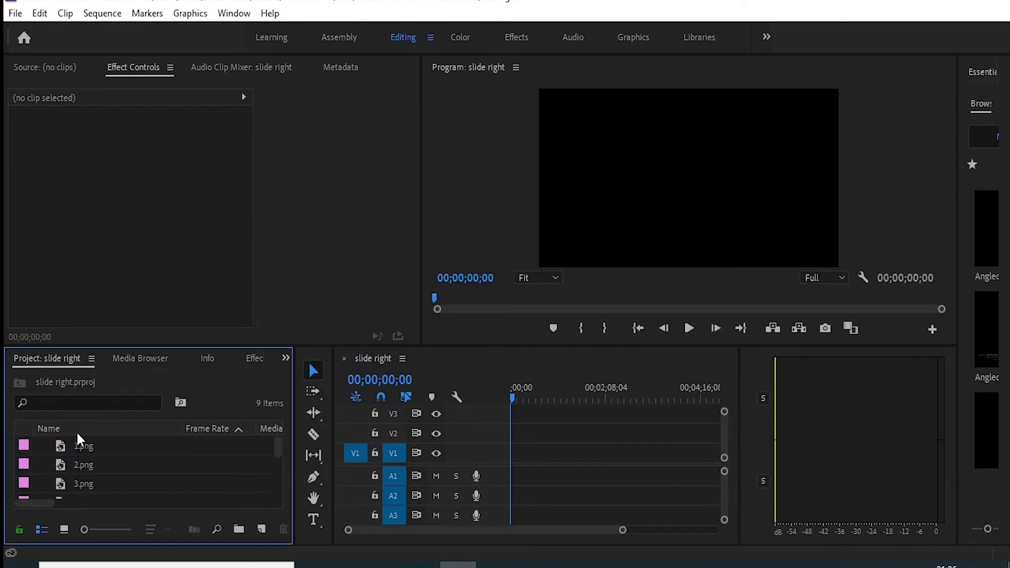
left_click(76, 446)
left_click_drag(87, 446, 511, 452)
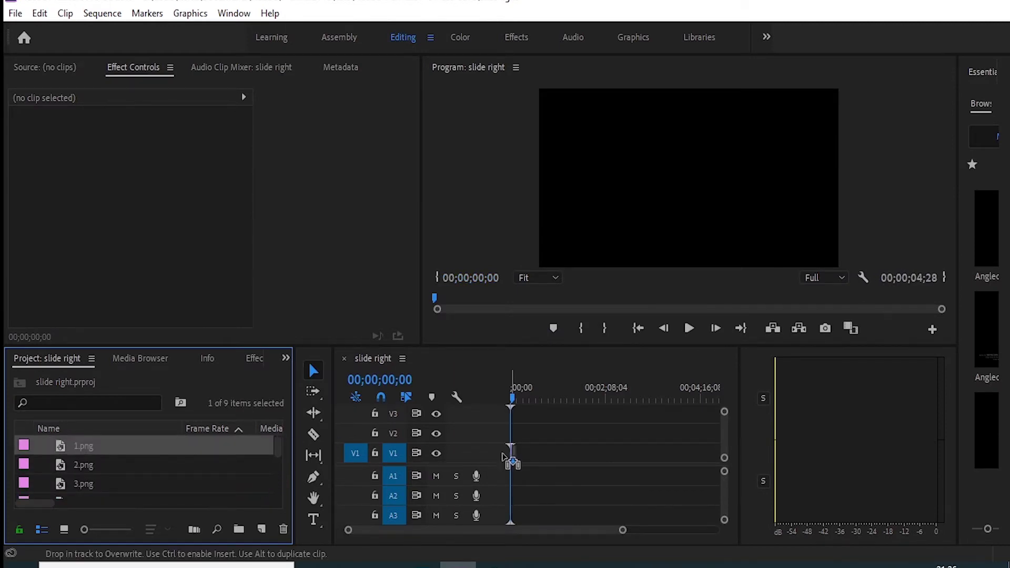
left_click_drag(62, 458, 511, 433)
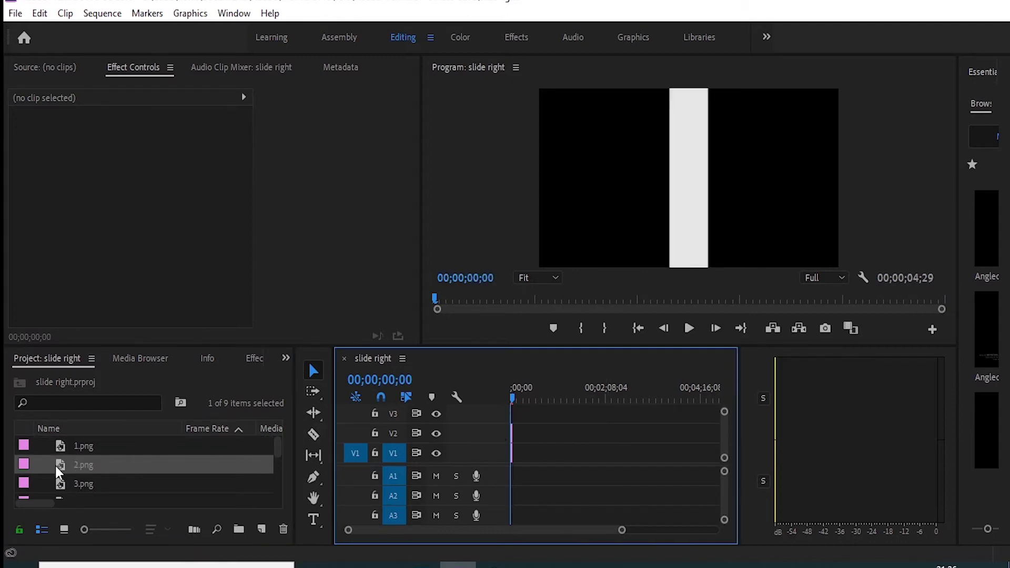
left_click_drag(62, 484, 511, 411)
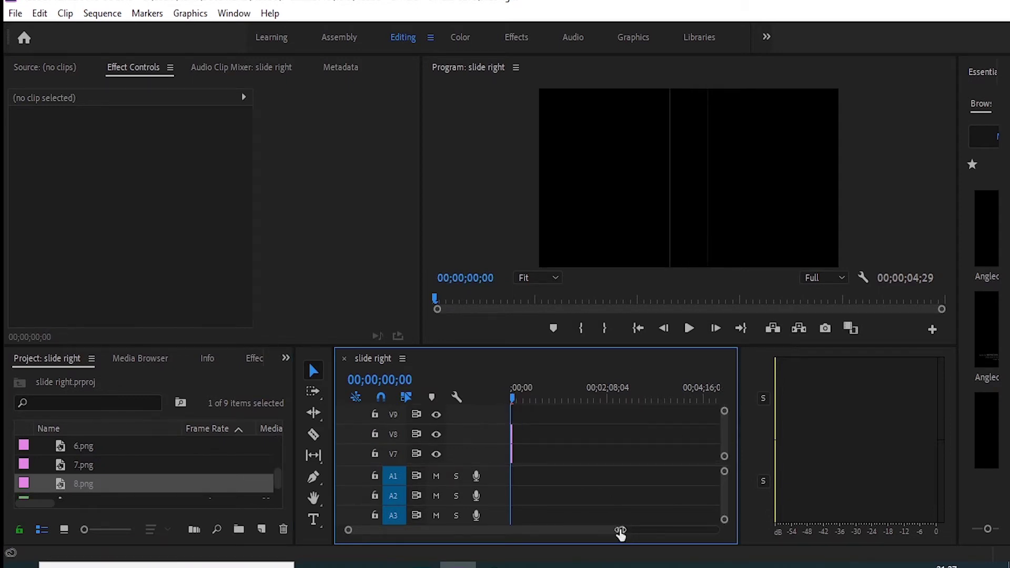
Zoom in on the timeline clips and select the 1.png clip for motion editing.
left_click_drag(620, 532, 414, 530)
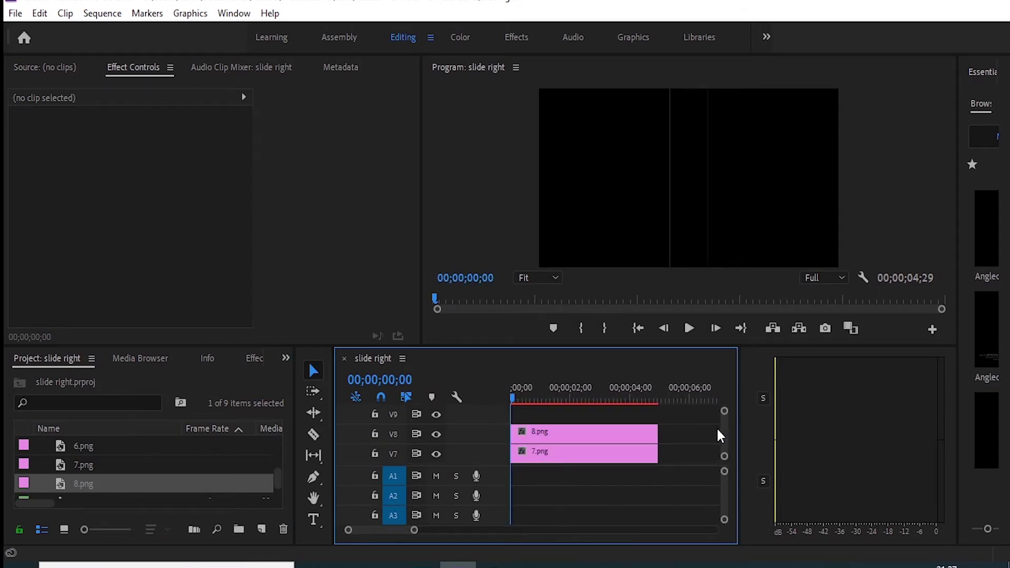
left_click_drag(720, 436, 727, 454)
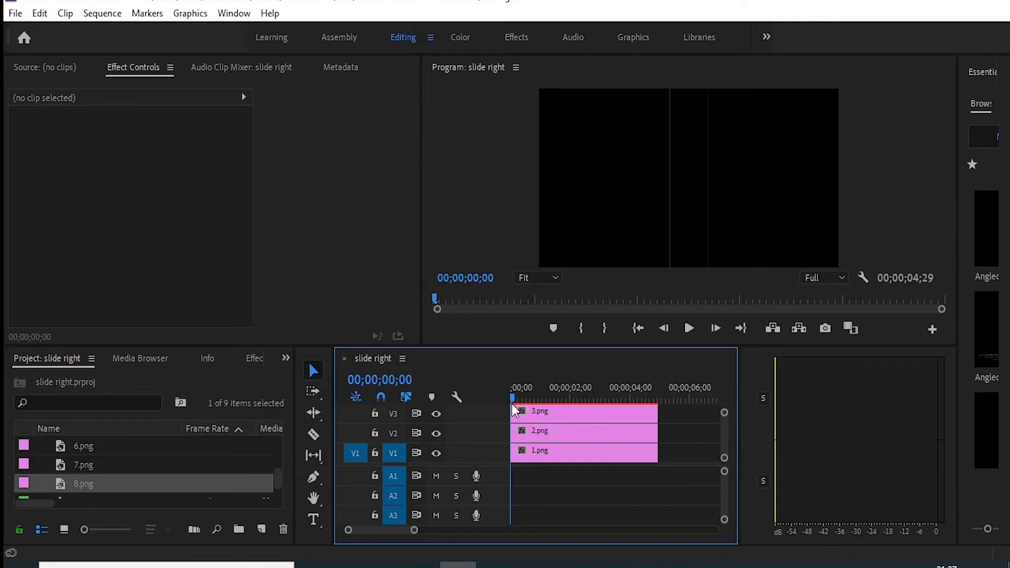
left_click(576, 458)
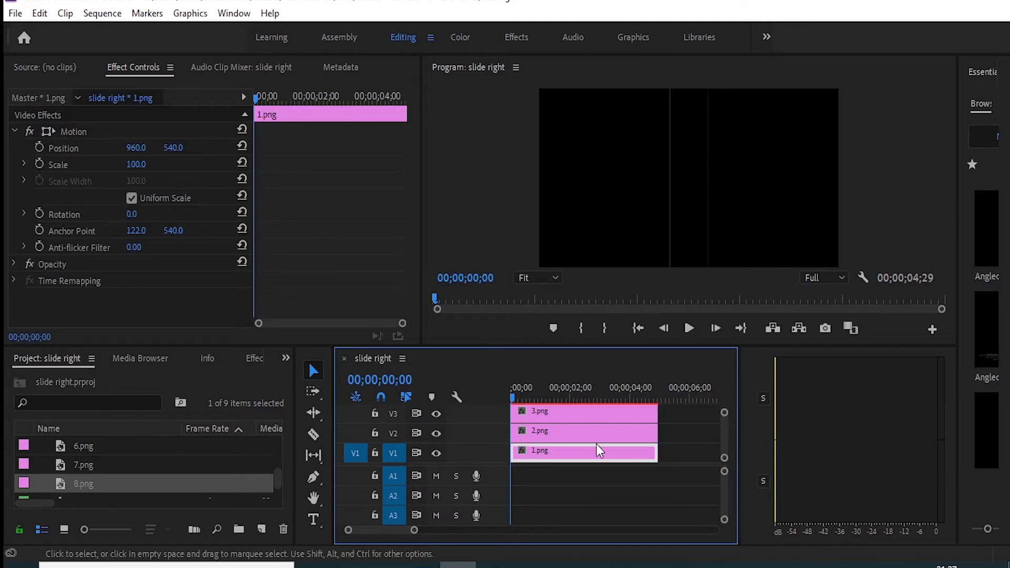
Restore V2 visibility, slide 1.png's strip to Position X 1800, and view the preview at 100%.
left_click(589, 435)
left_click(592, 417)
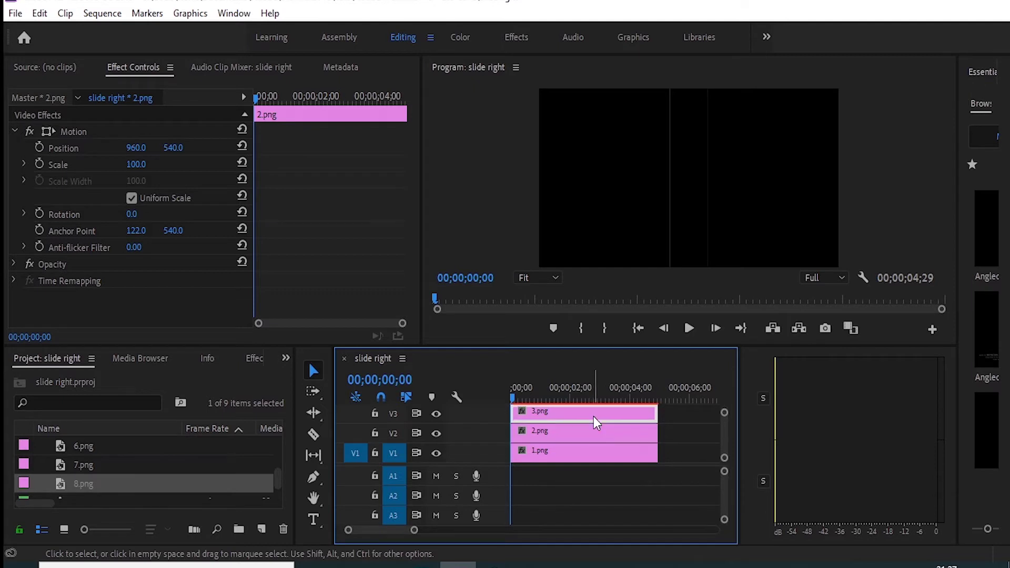
left_click(436, 433)
left_click(583, 451)
left_click_drag(135, 148, 210, 147)
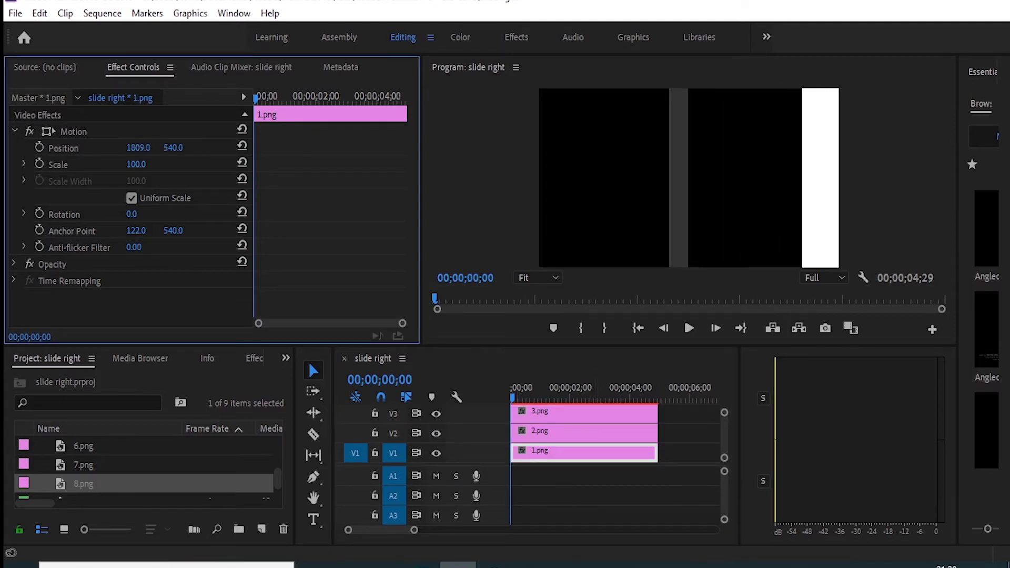
double_click(568, 263)
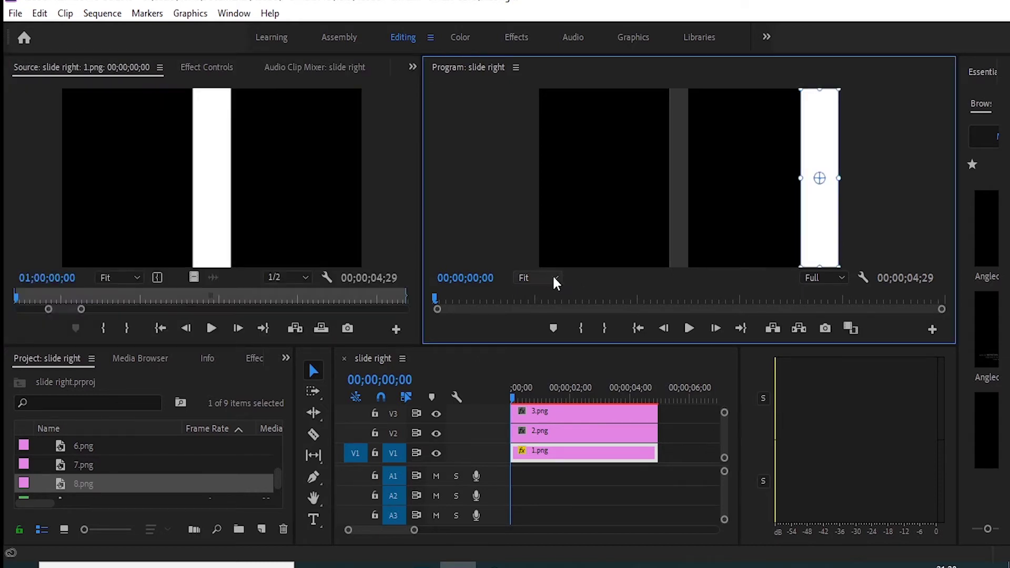
left_click(556, 279)
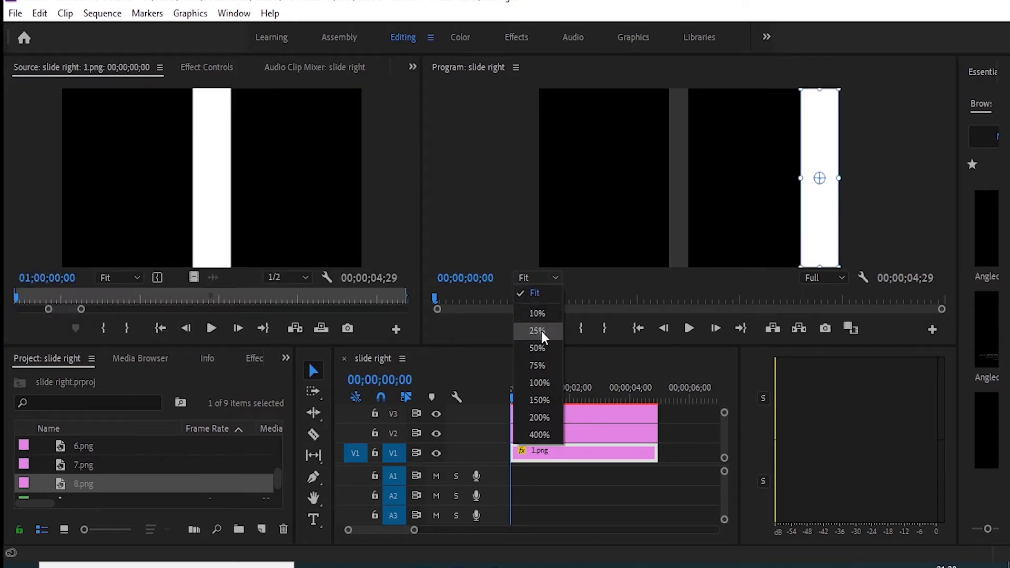
left_click(539, 383)
left_click_drag(743, 263, 907, 264)
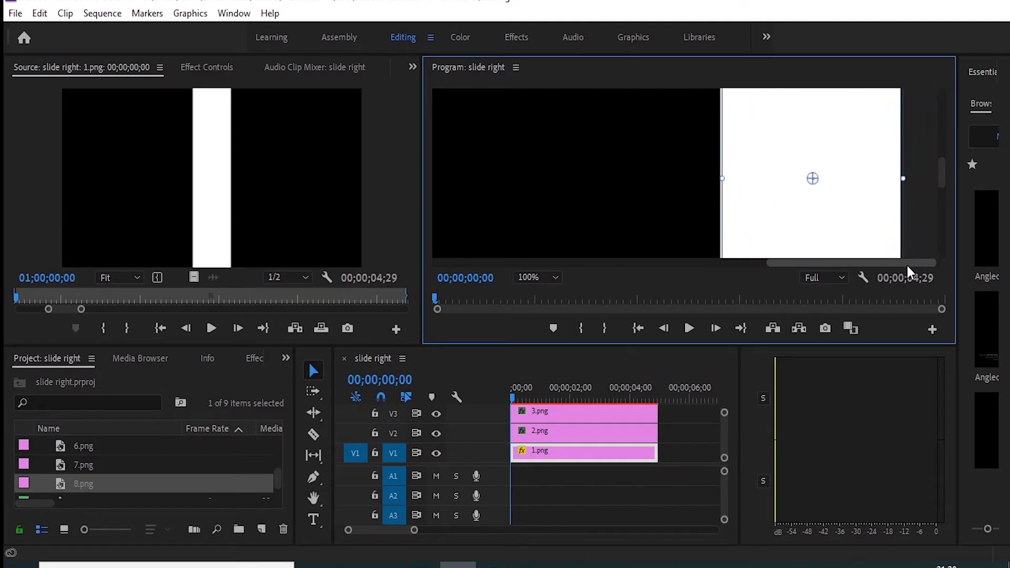
left_click(600, 451)
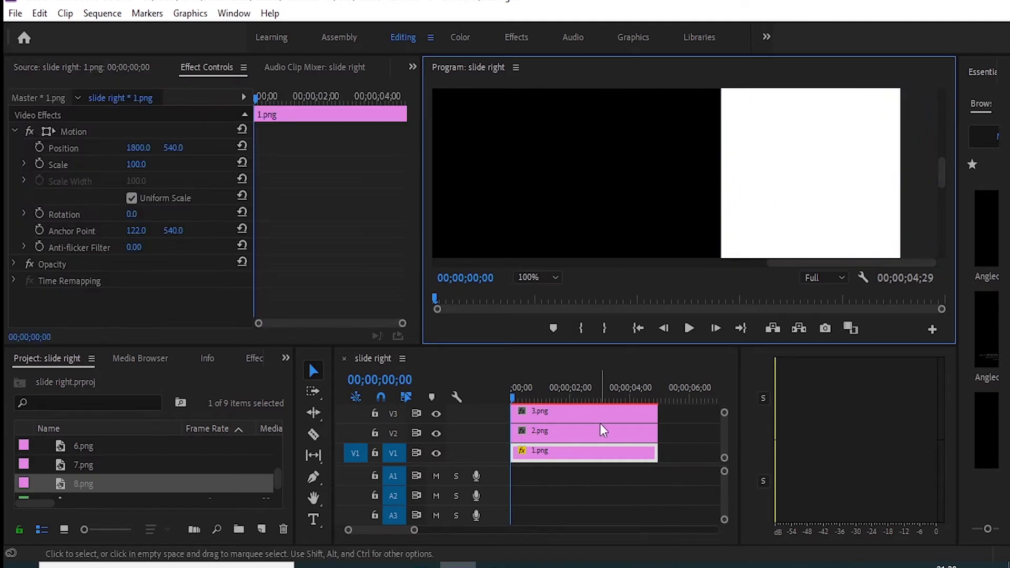
Move 2.png's strip to Position X 1558 and 3.png's strip to X 1298.
left_click(556, 430)
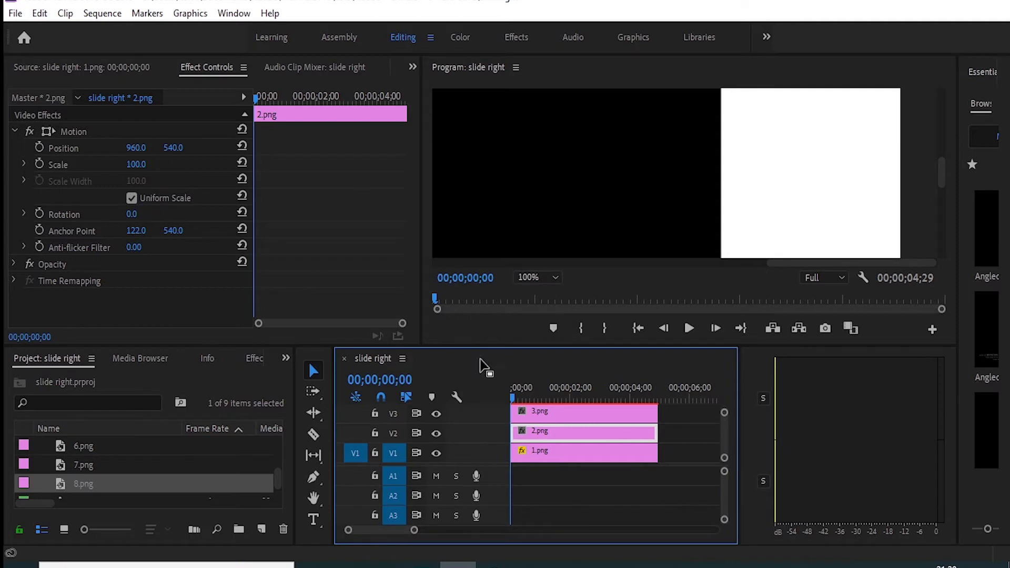
left_click_drag(135, 148, 451, 148)
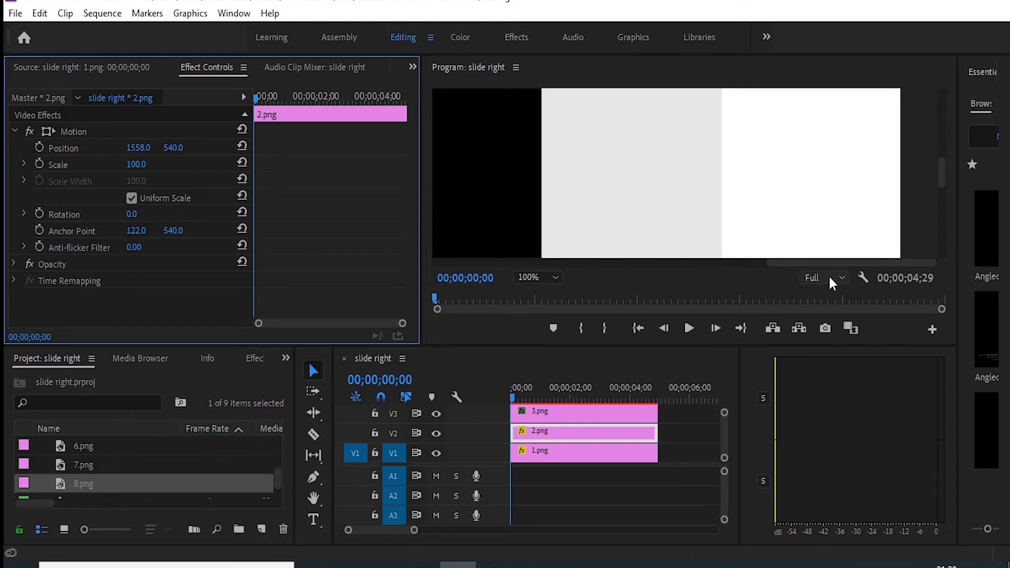
left_click_drag(818, 261, 775, 262)
left_click(549, 414)
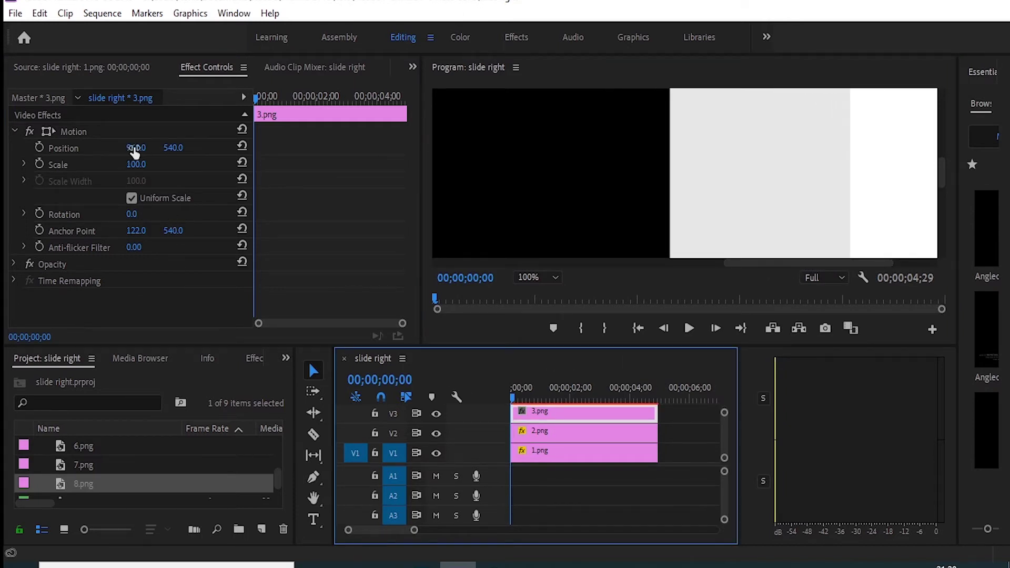
left_click_drag(135, 150, 312, 150)
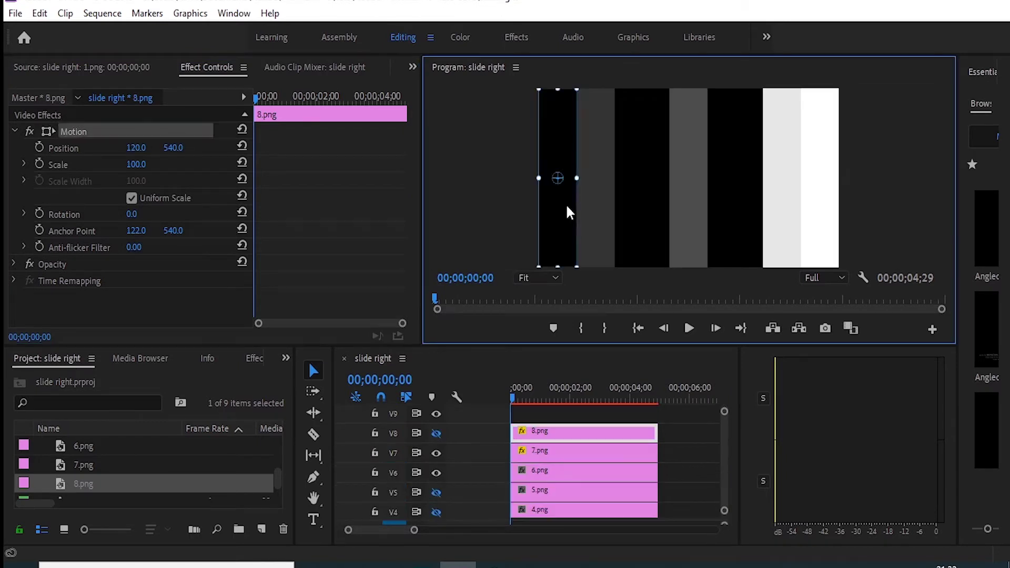
Set 6.png to X 635, adjust 5.png and 4.png positions, and re-enable tracks V3–V5.
left_click(615, 210)
left_click(551, 470)
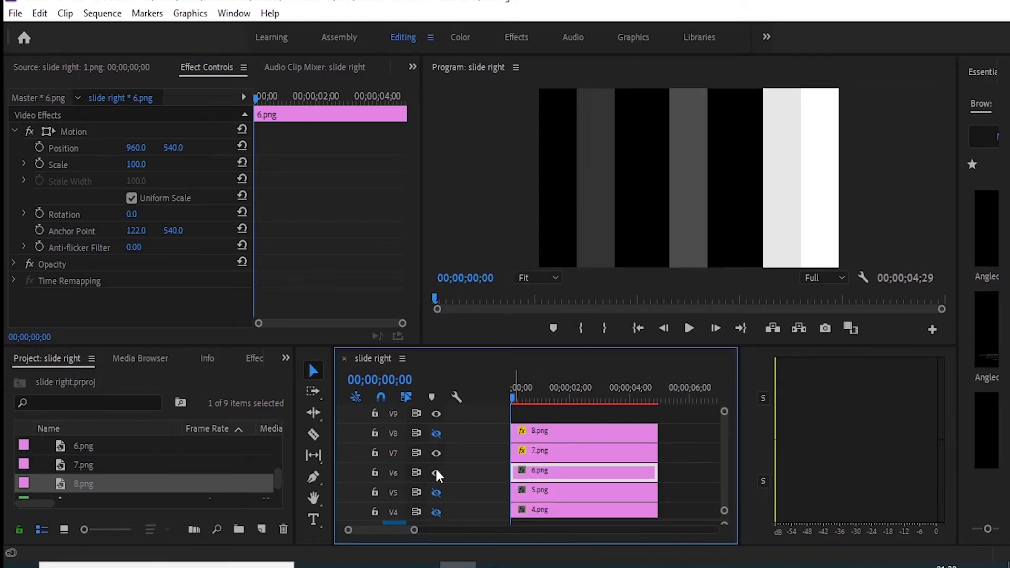
left_click_drag(135, 148, 5, 148)
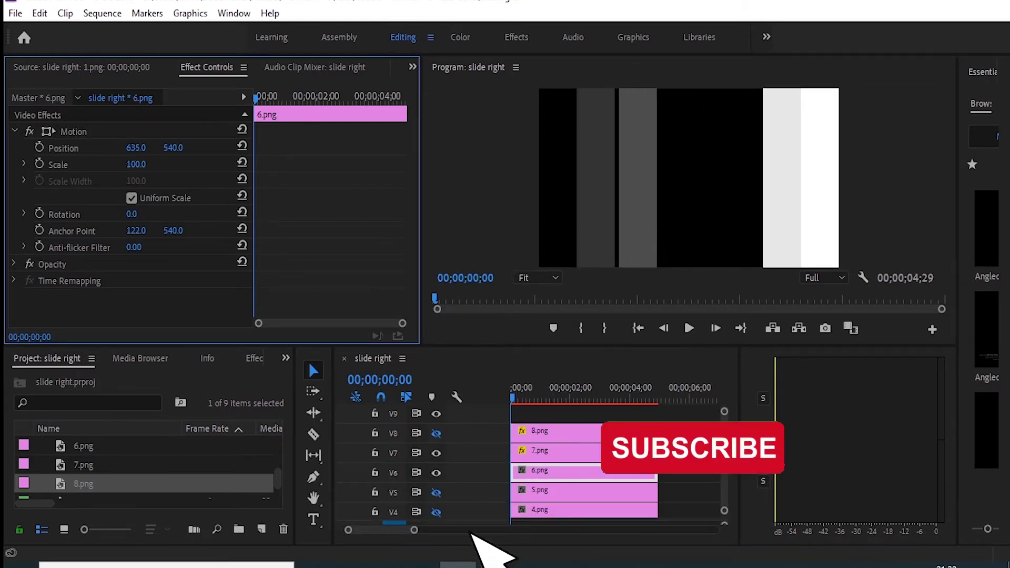
left_click(545, 491)
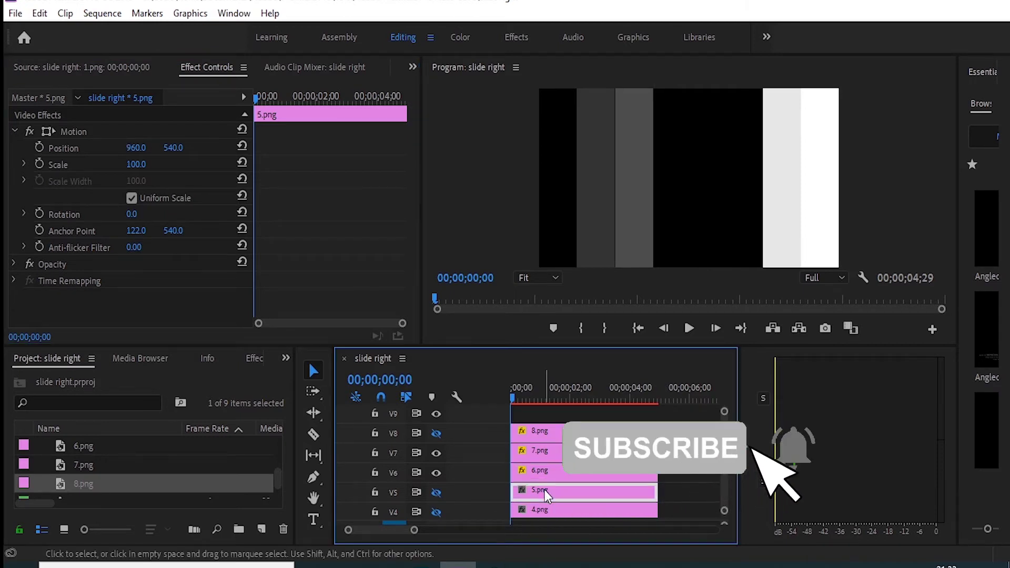
left_click_drag(135, 148, 126, 147)
left_click(436, 492)
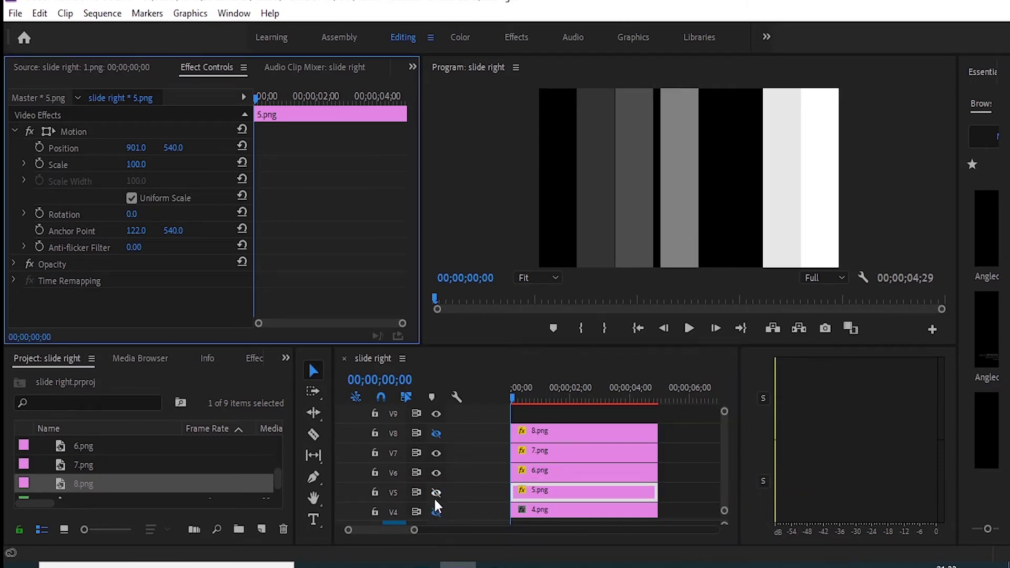
left_click(436, 512)
scroll(725, 425, "down", 3)
left_click(436, 468)
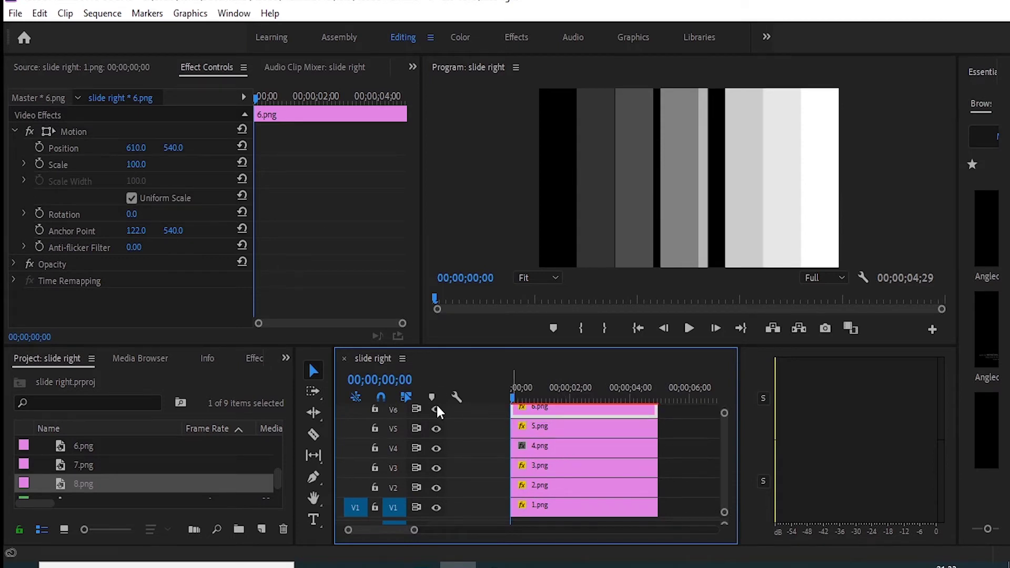
left_click_drag(136, 148, 110, 148)
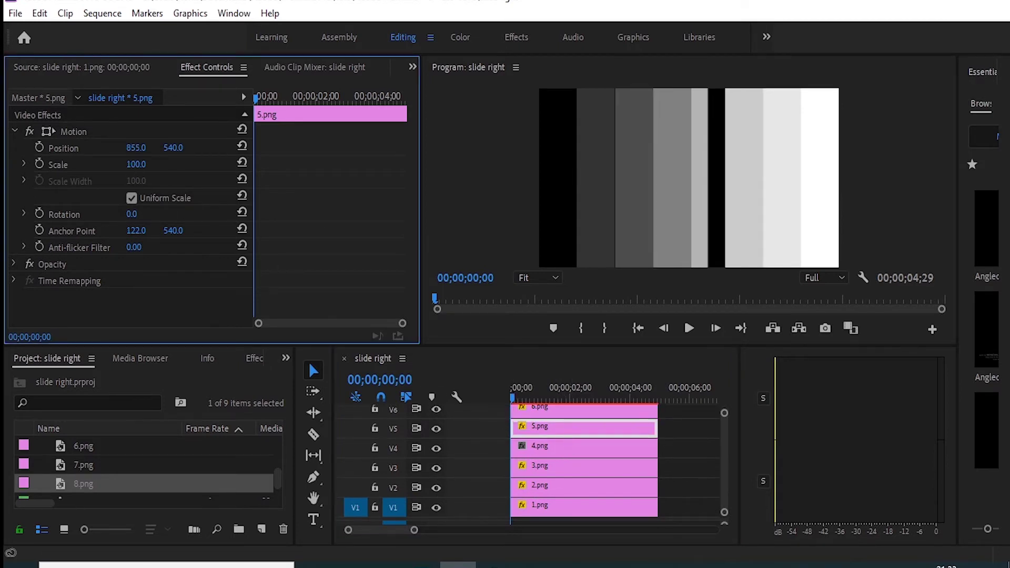
left_click(513, 447)
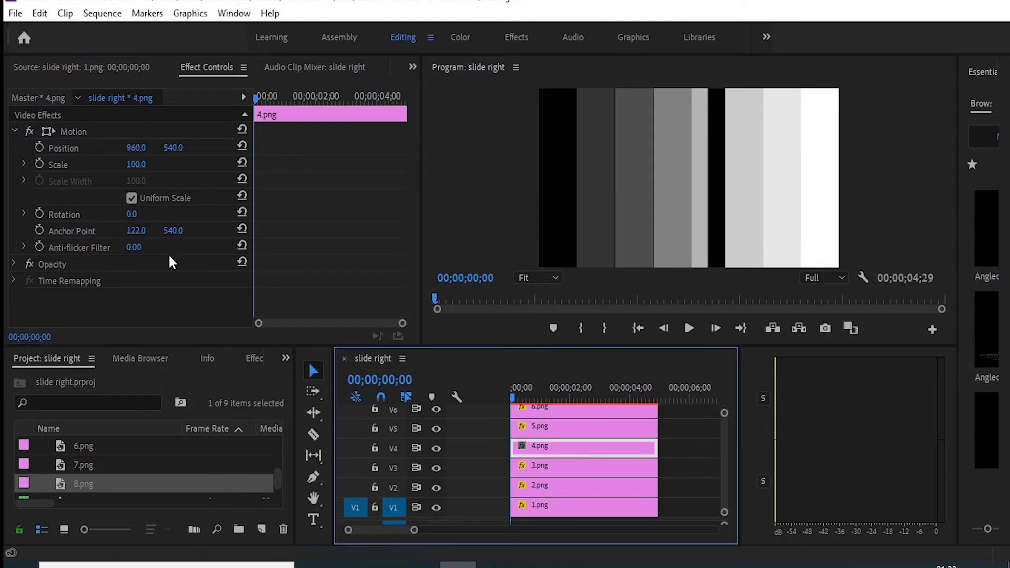
left_click_drag(136, 148, 165, 148)
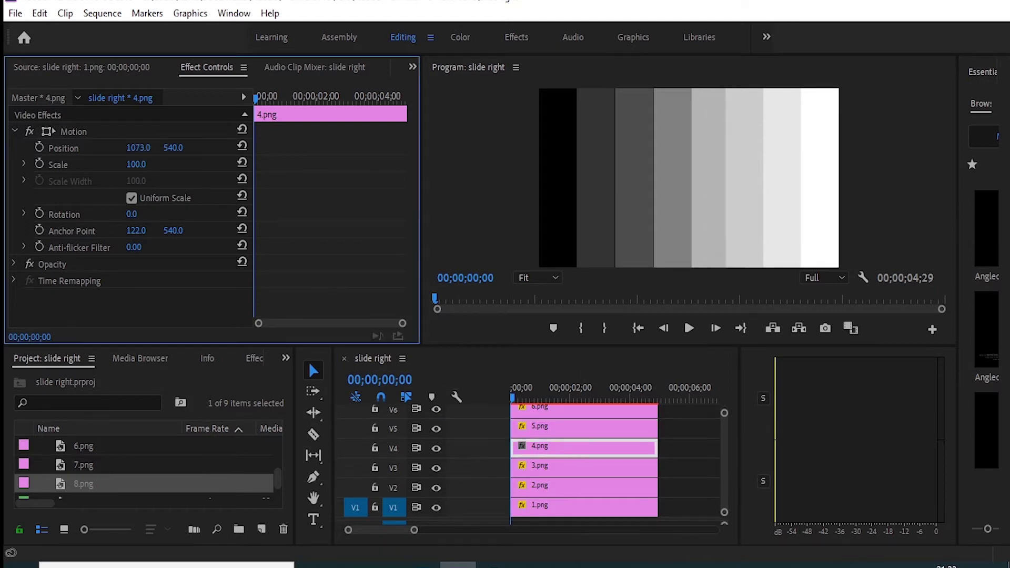
Add Position keyframes to 6.png and 5.png at 00;00;04;25 near the clips' end.
left_click(636, 409)
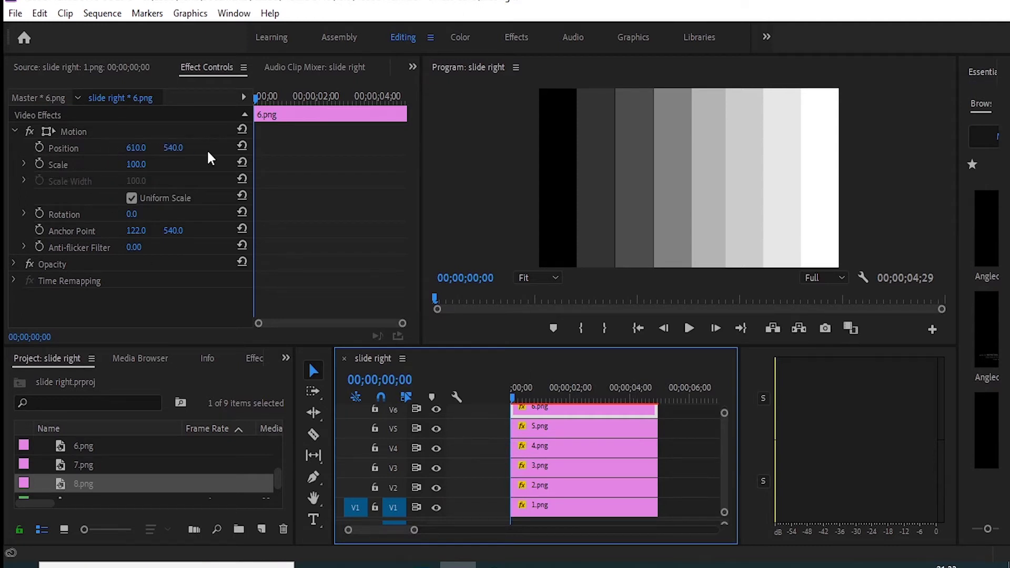
mouse_move(254, 98)
left_mouse_down()
mouse_move(415, 102)
mouse_move(404, 105)
left_mouse_up()
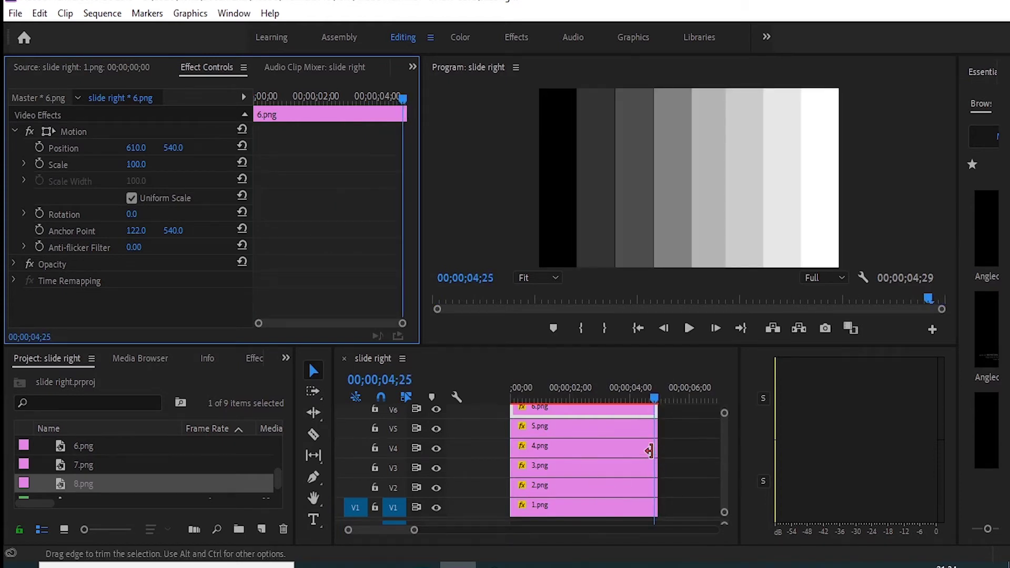
left_click(39, 147)
left_click(617, 436)
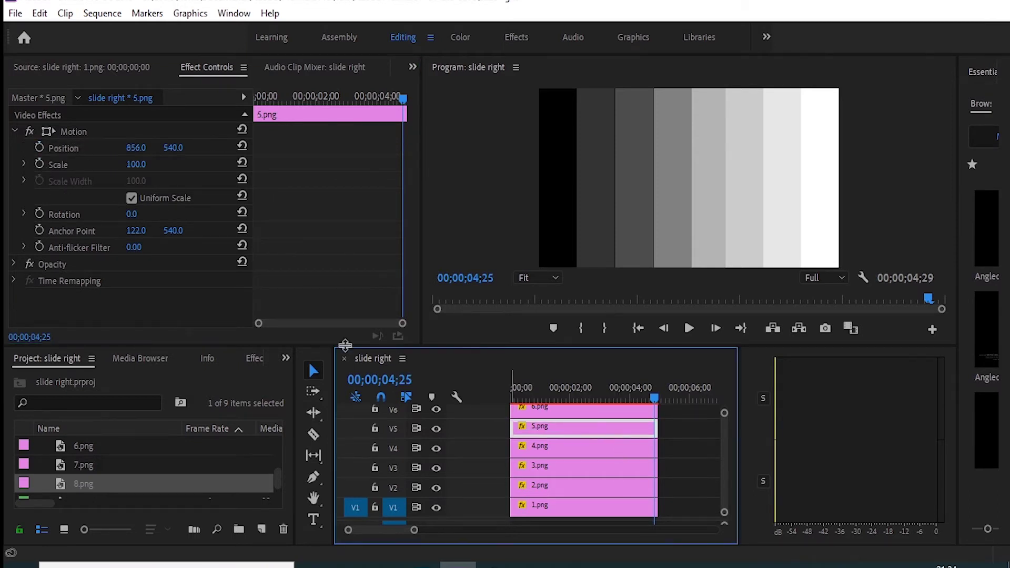
left_click(41, 142)
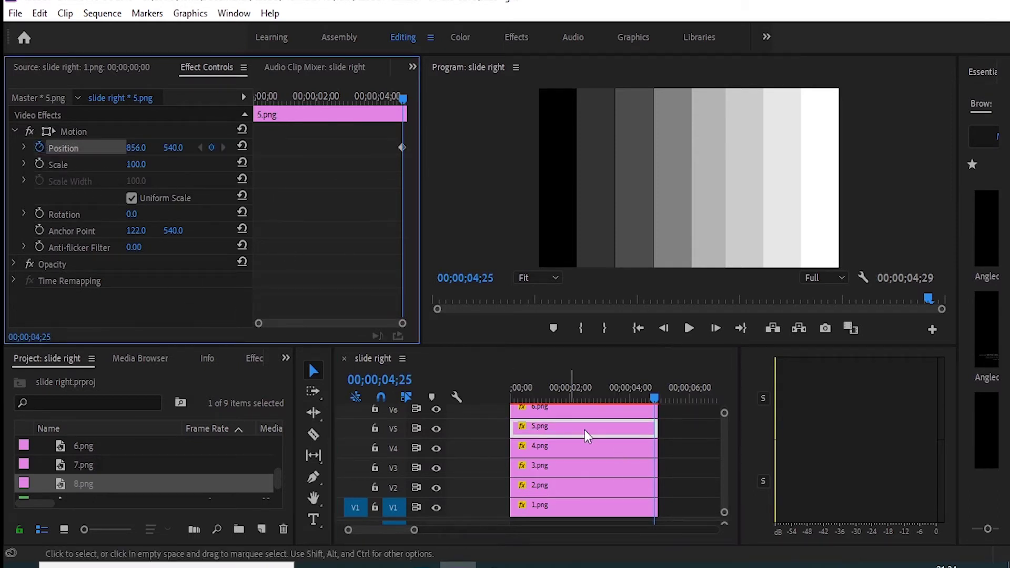
Add end Position keyframes to the 4.png, 3.png, 2.png and 1.png clips.
left_click(603, 452)
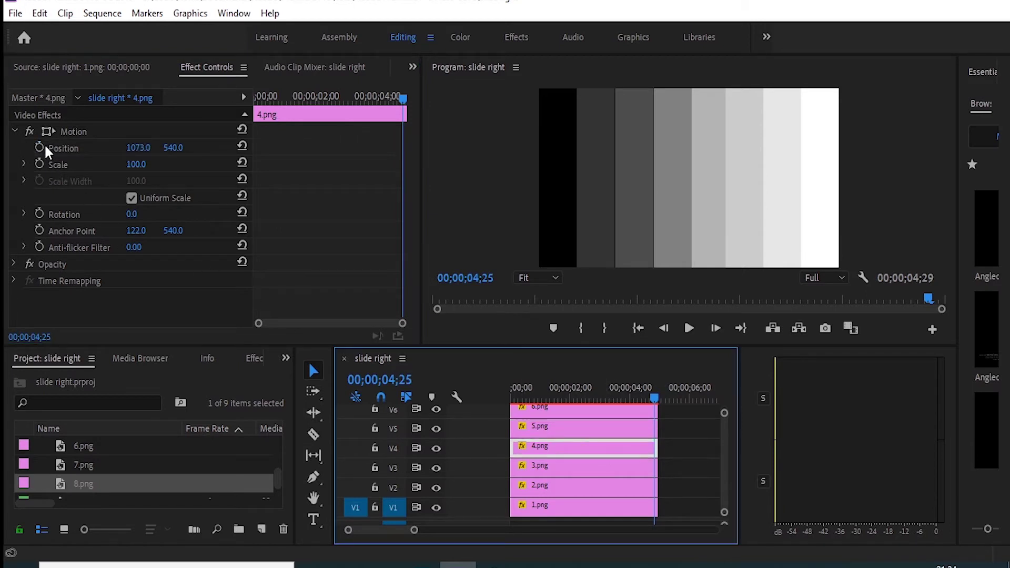
left_click(40, 146)
left_click(607, 468)
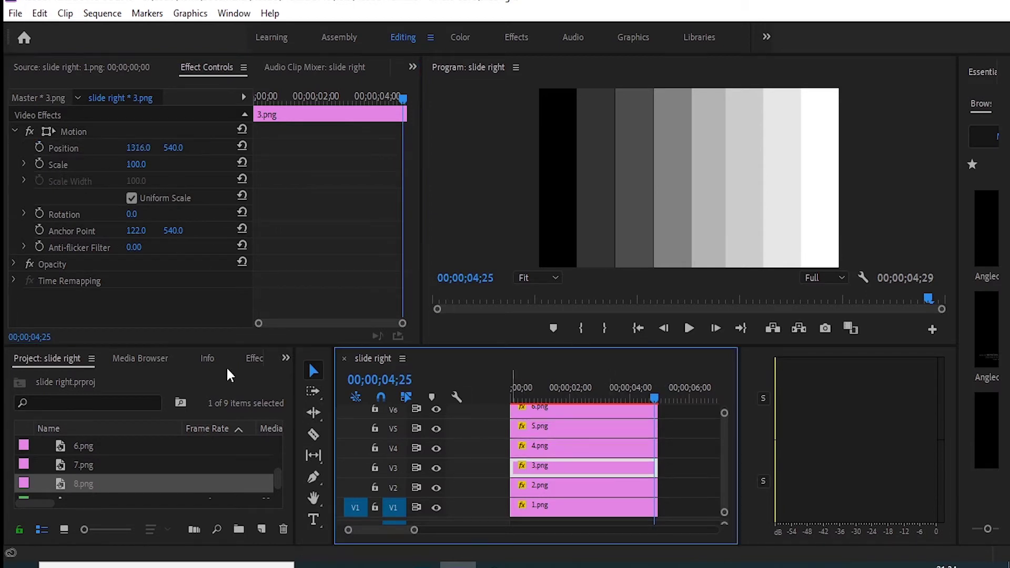
left_click(39, 148)
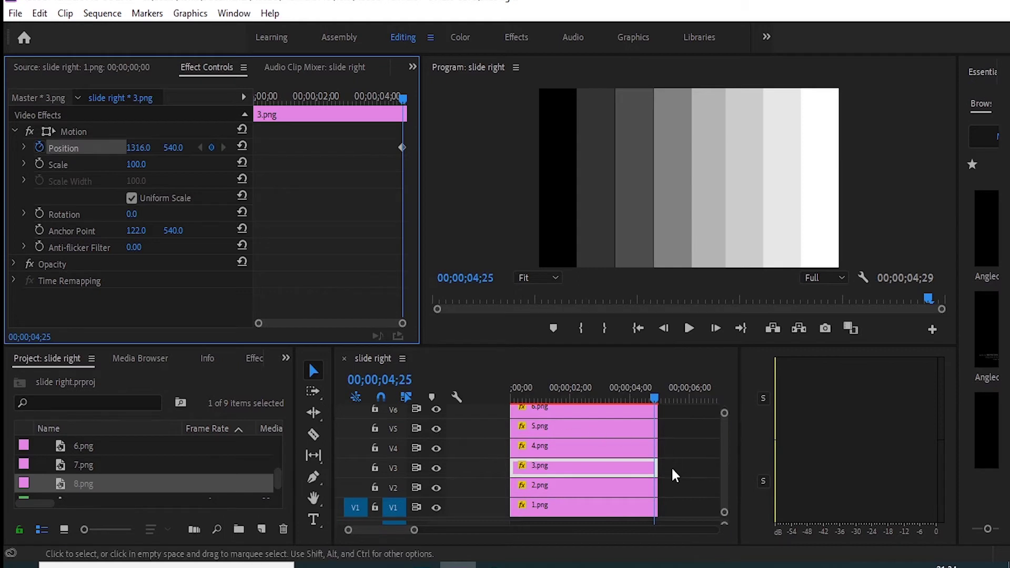
left_click(620, 489)
left_click(42, 145)
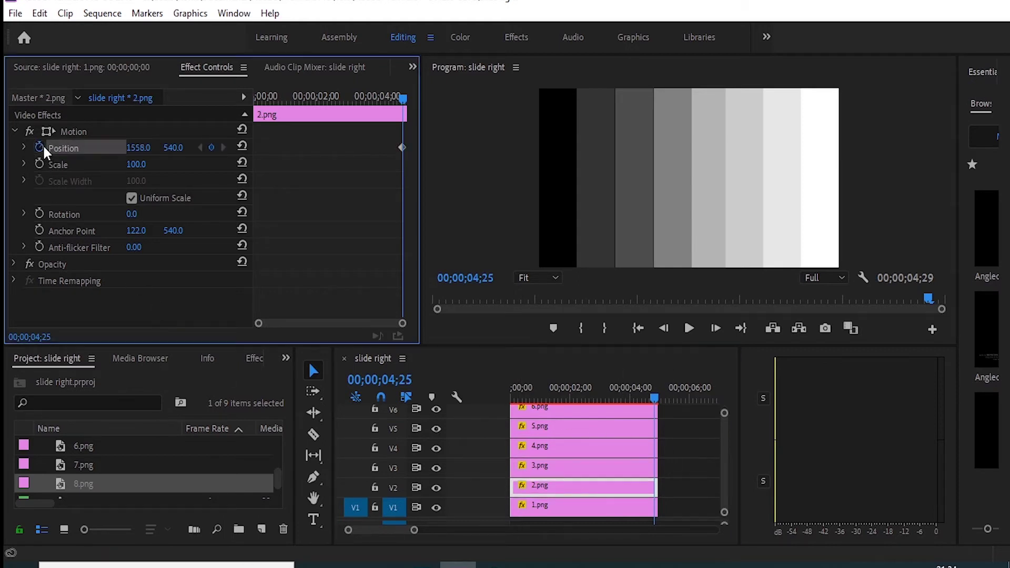
left_click(633, 506)
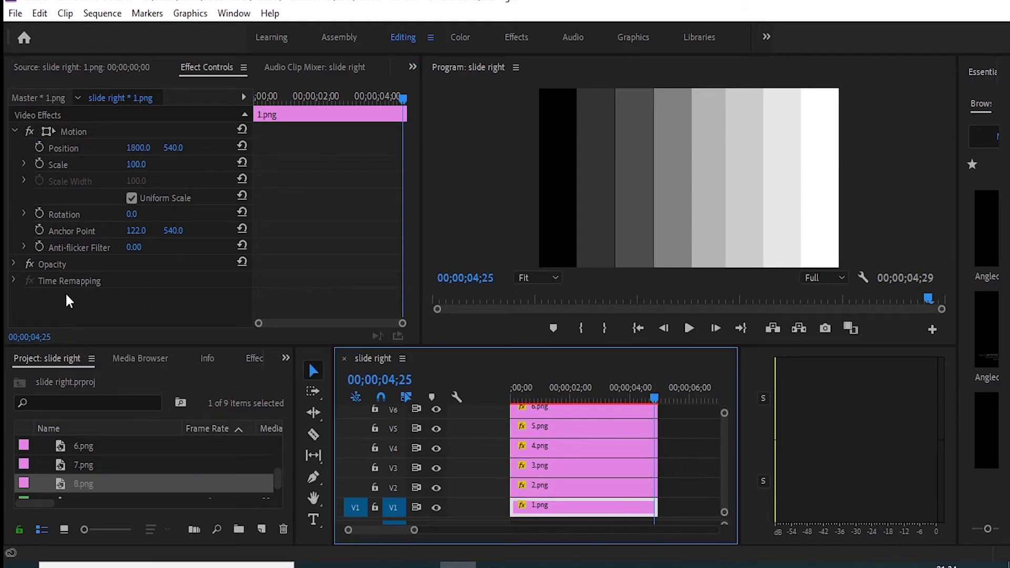
left_click(37, 147)
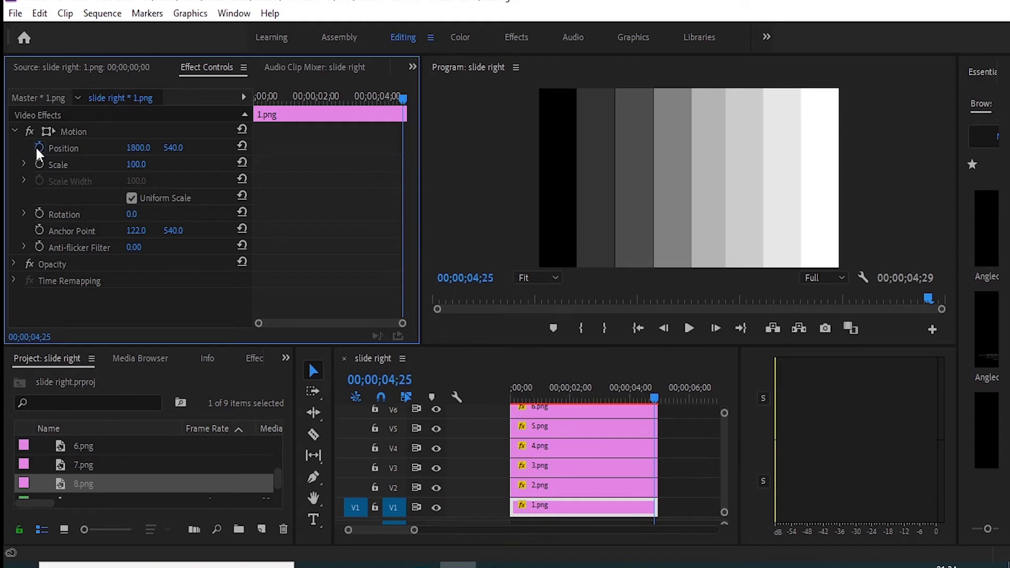
Check the remaining strip clips, keyframe 8.png's end position, then return to the sequence start.
left_click(586, 490)
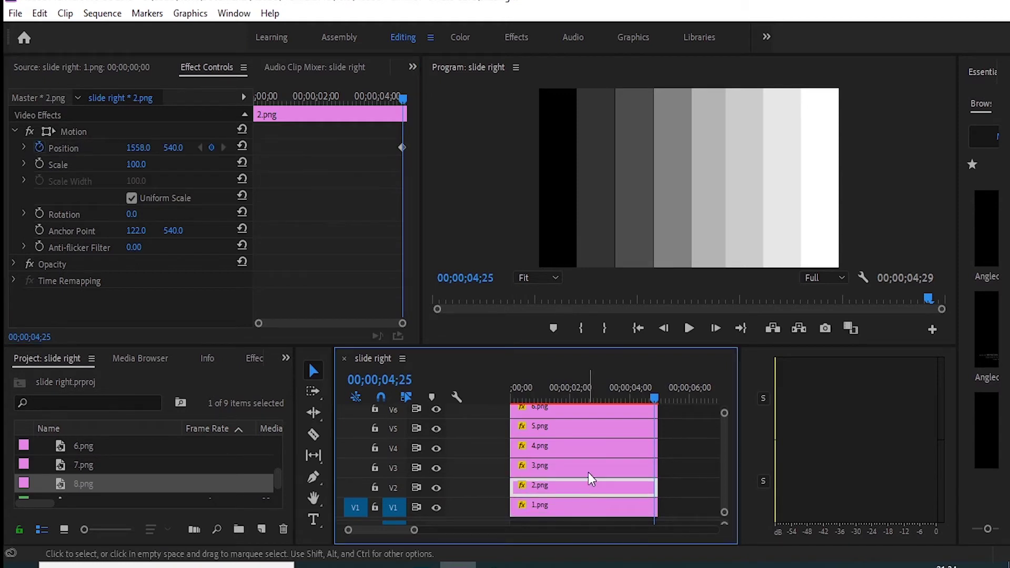
left_click(588, 472)
left_click(590, 450)
left_click(590, 429)
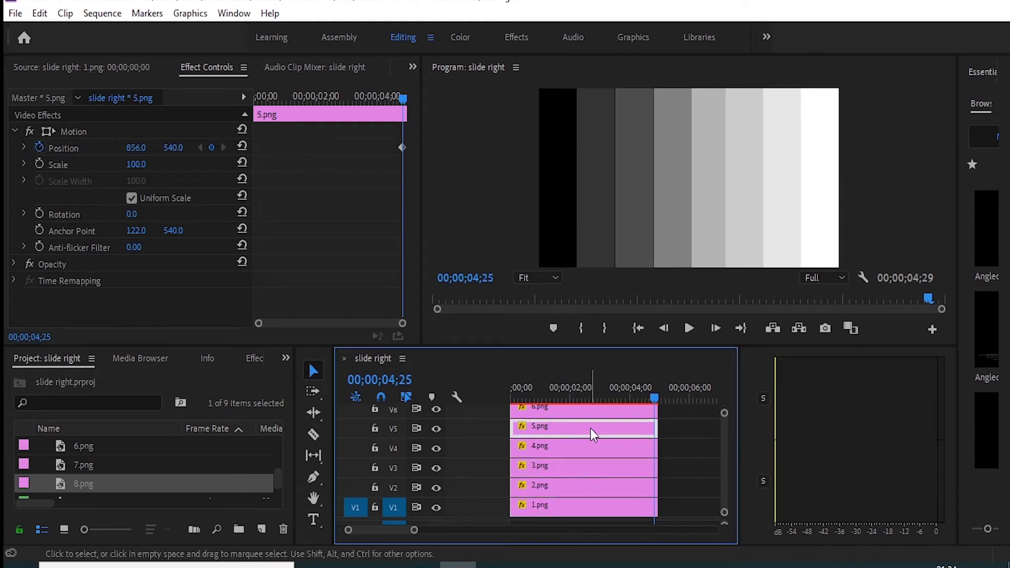
left_click(590, 414)
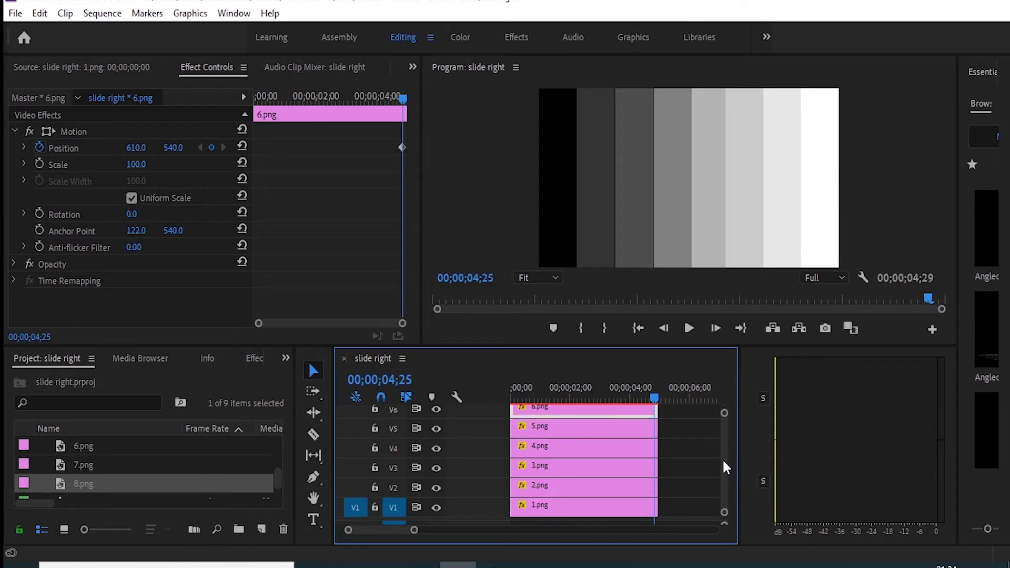
scroll(721, 458, "up", 5)
left_click(608, 481)
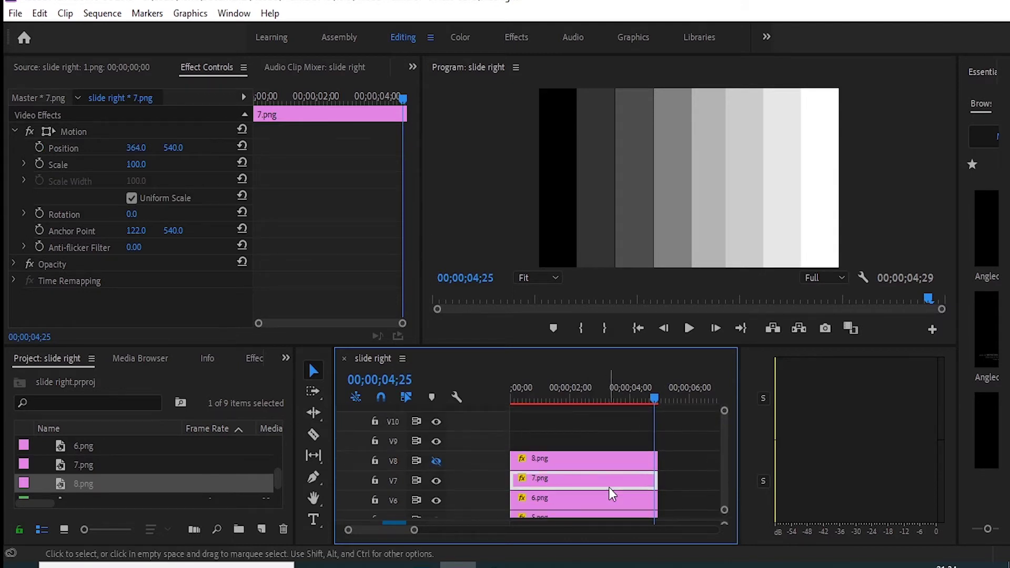
left_click(37, 146)
left_click(587, 457)
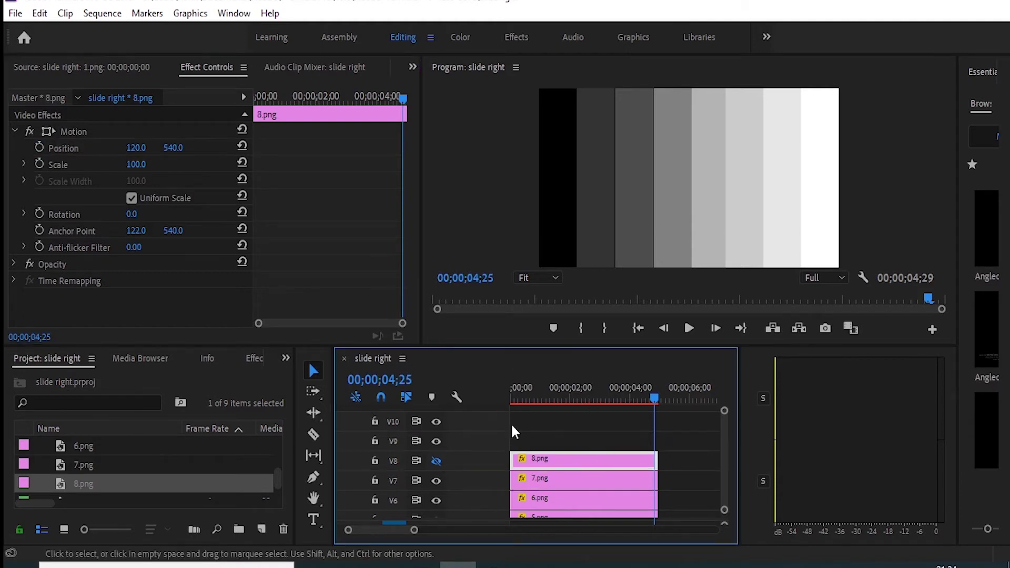
left_click(38, 147)
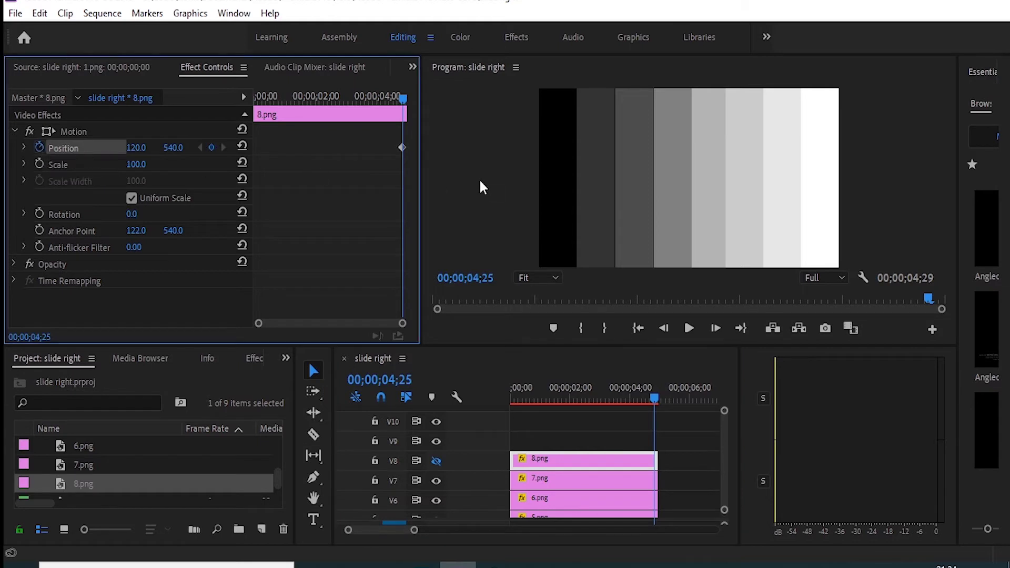
left_click(512, 400)
scroll(567, 473, "down", 2)
left_click(567, 487)
Select each strip clip in turn, 3.png through 8.png, then 1.png and 2.png.
left_click(142, 147)
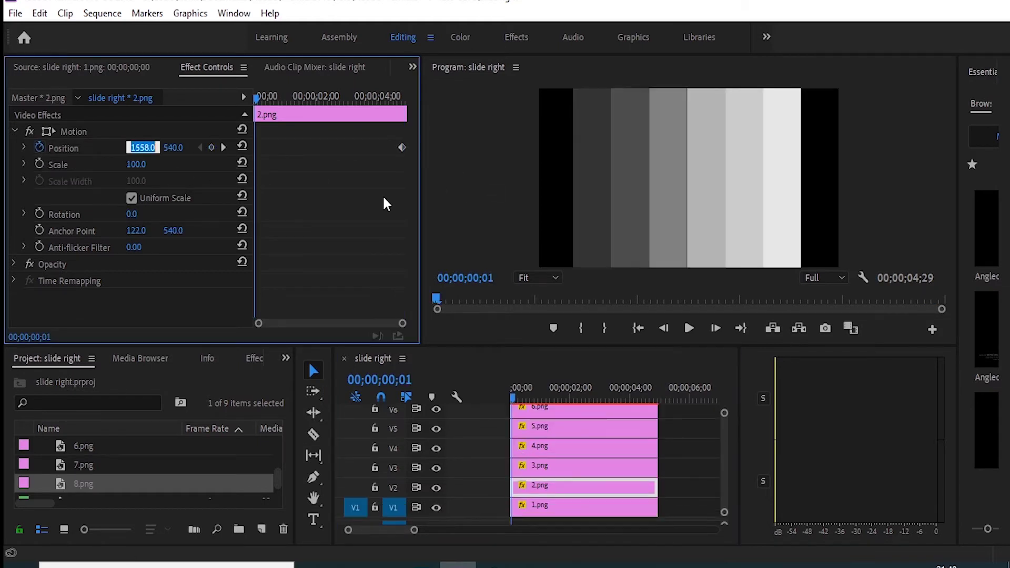
left_click(564, 462)
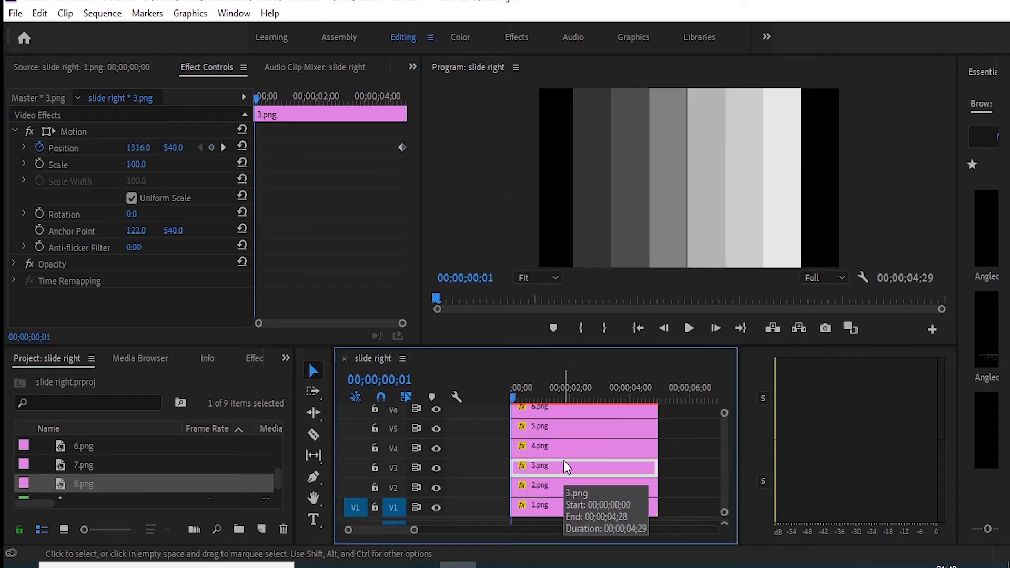
left_click(583, 447)
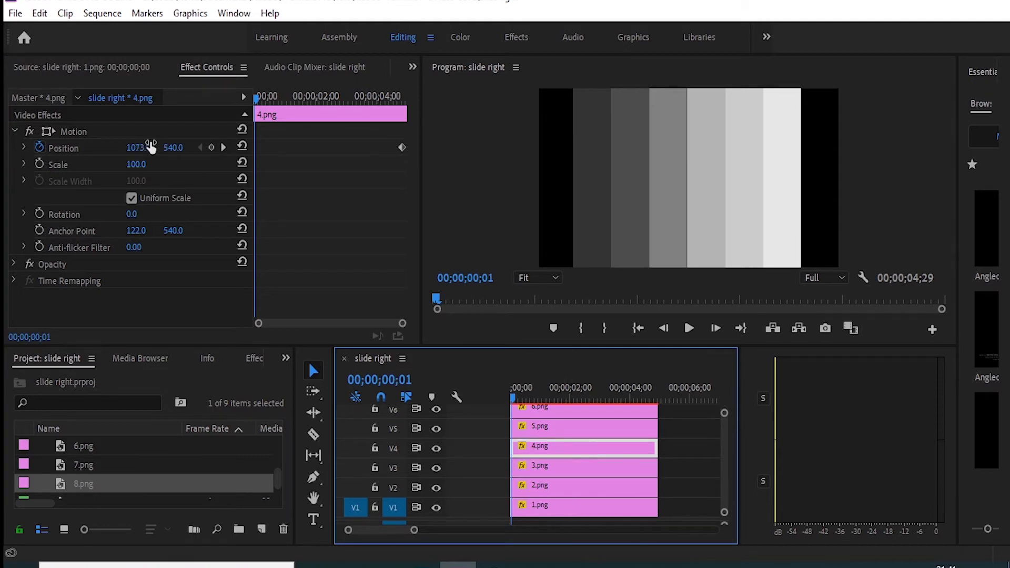
left_click(564, 426)
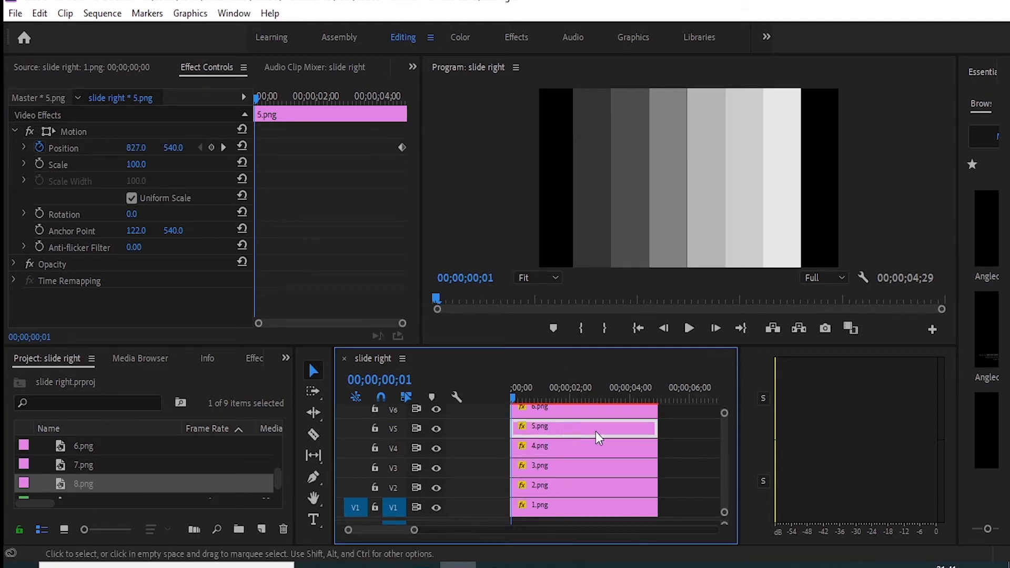
left_click(583, 407)
scroll(728, 456, "up", 3)
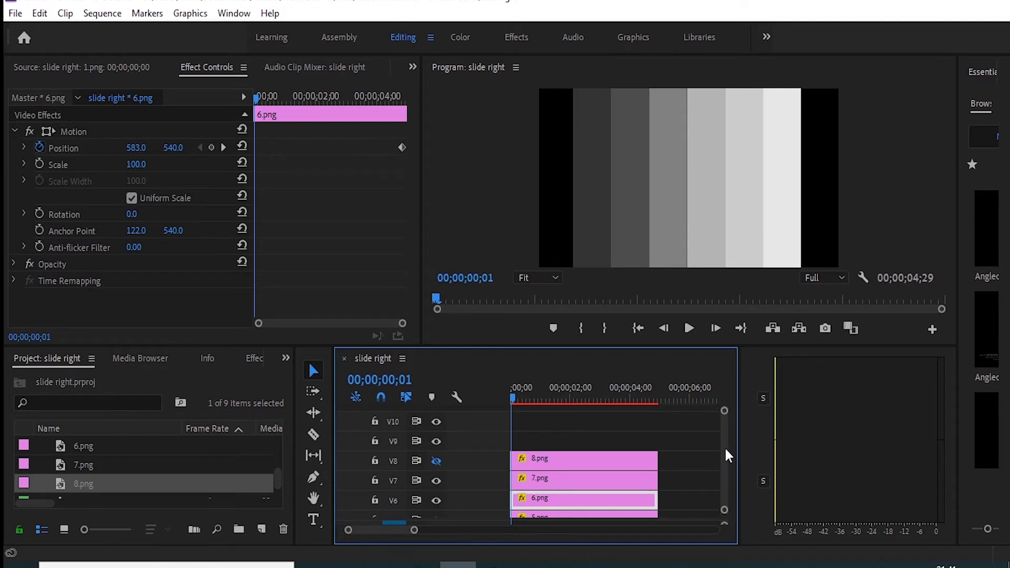
left_click(581, 481)
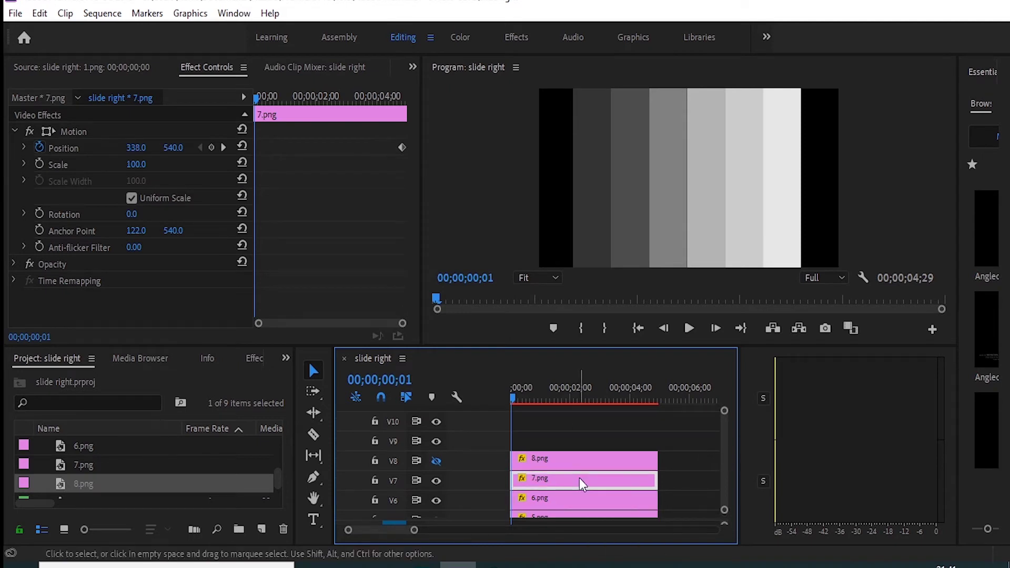
left_click(577, 459)
scroll(727, 438, "down", 3)
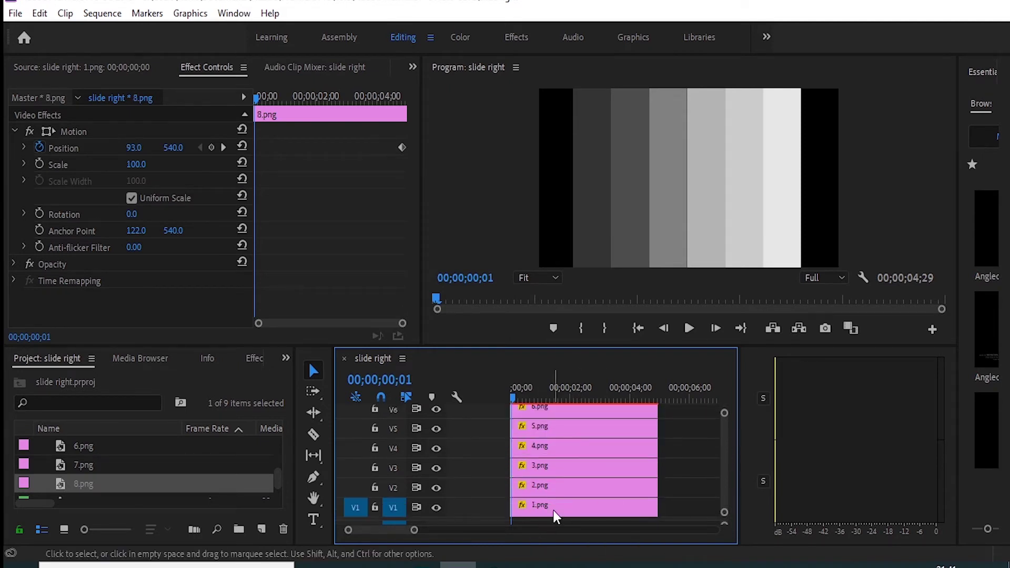
left_click(555, 513)
left_click(555, 490)
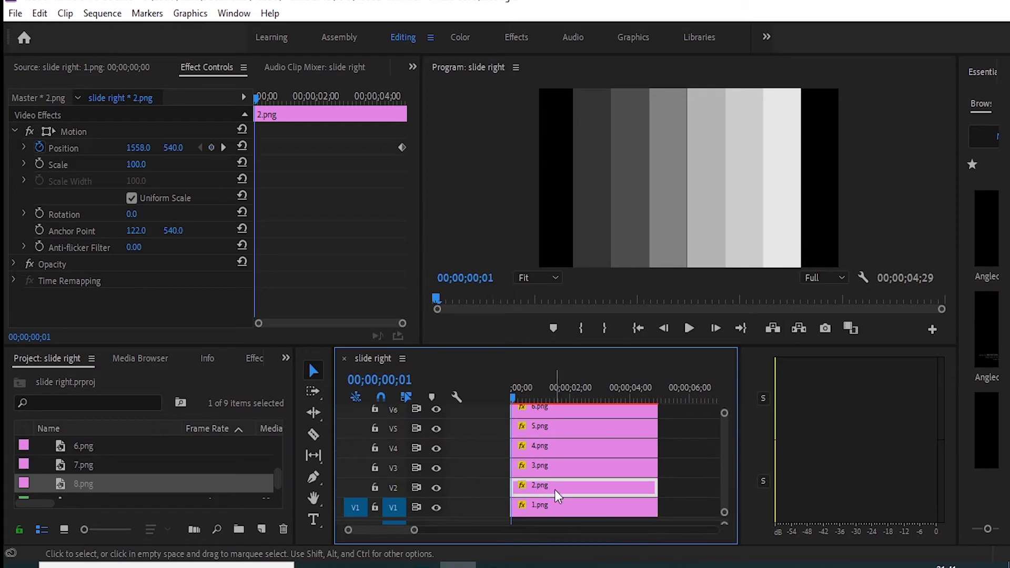
At the first frame, set 2.png to Position X -338 and 3.png to -583.
left_click(138, 148)
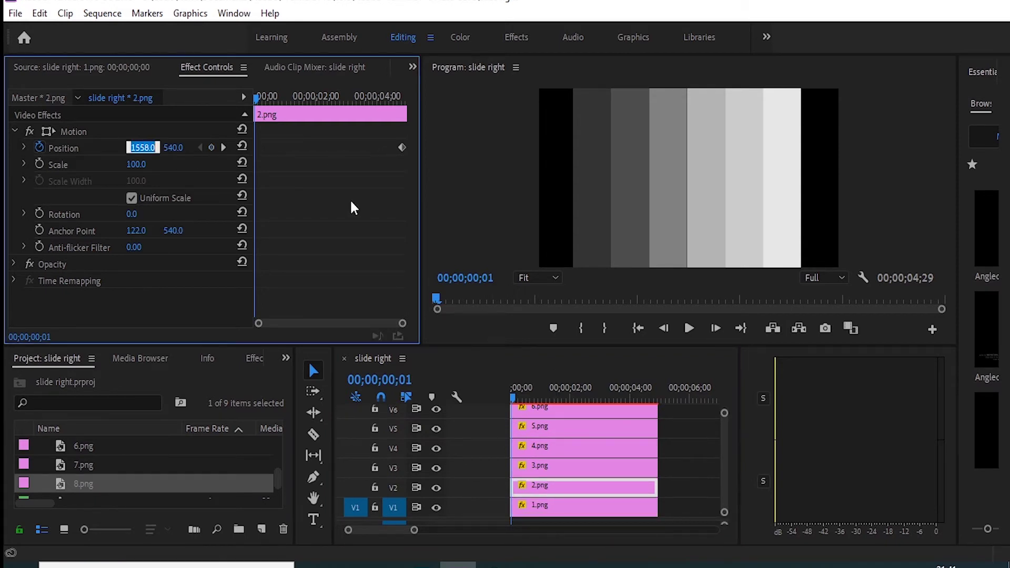
type("-338")
key("Return")
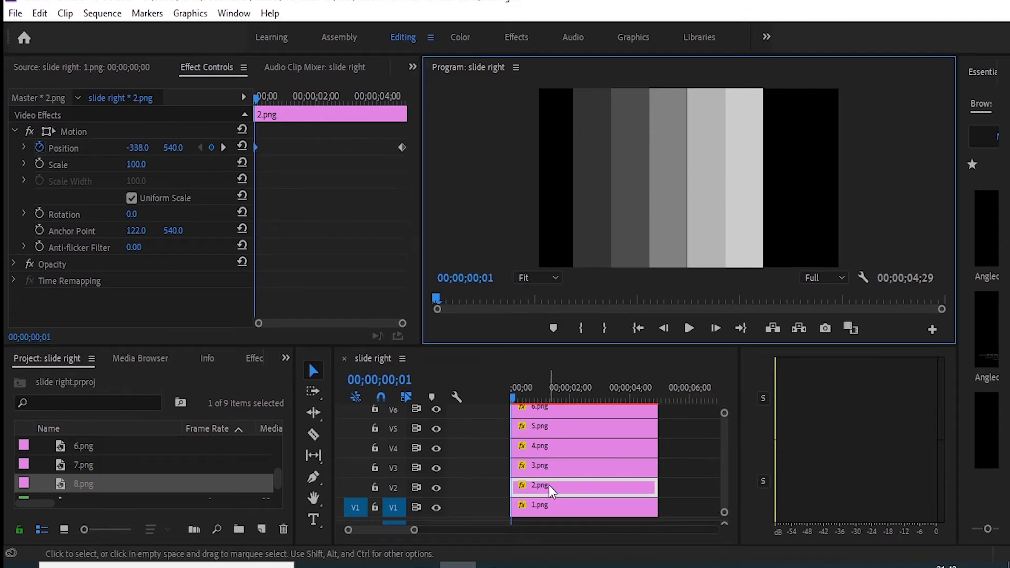
left_click(586, 465)
left_click(750, 203)
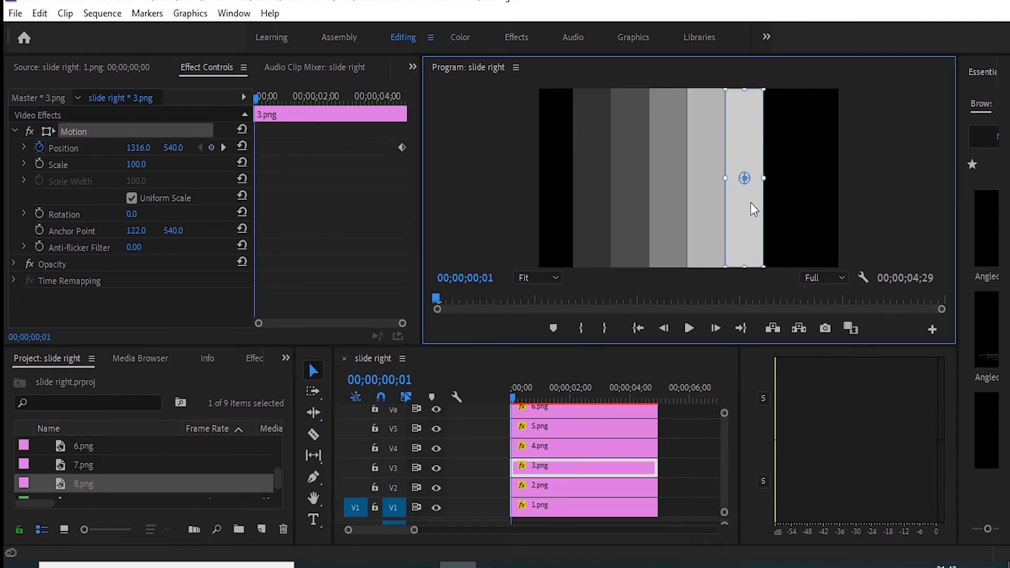
left_click(140, 148)
type("-58")
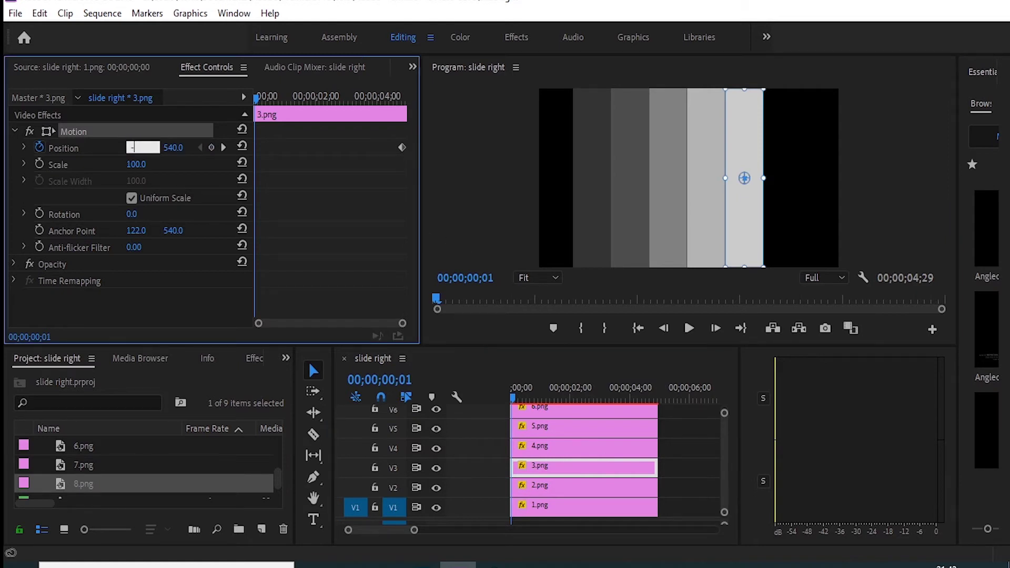
type("3")
key("Return")
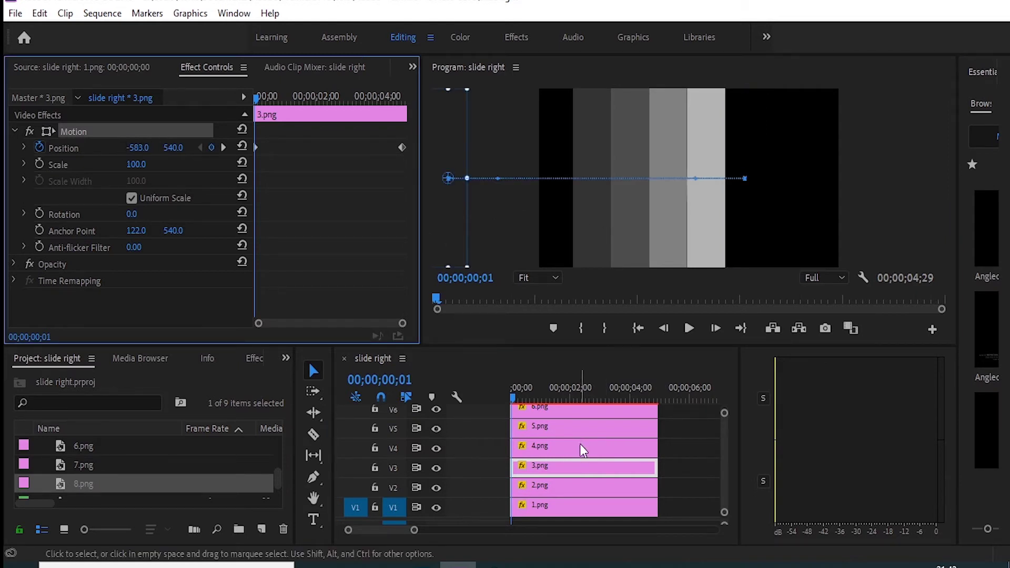
Push the 4.png and 5.png strips off-frame left with negative Position X values.
left_click(579, 446)
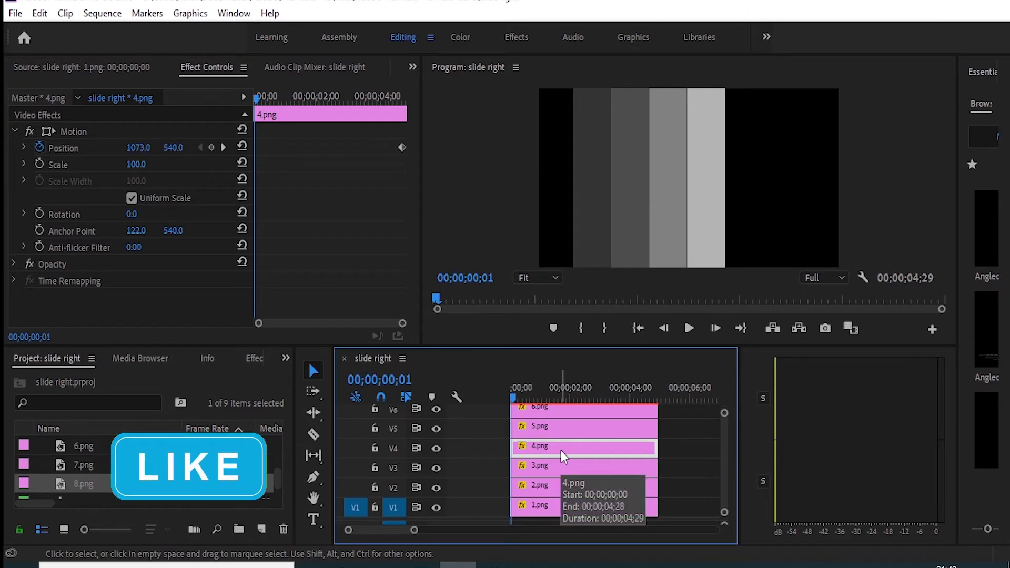
left_click(705, 196)
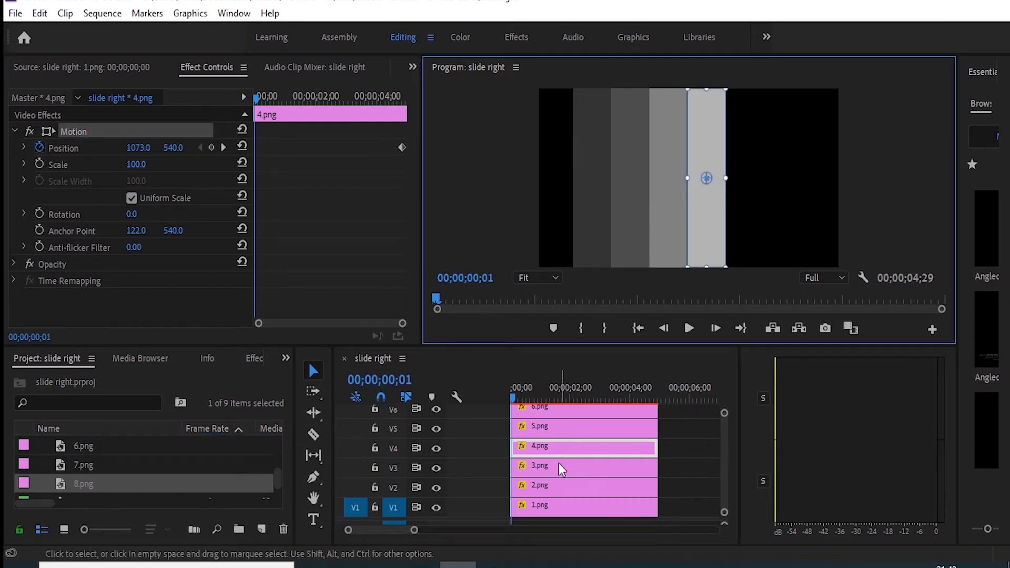
left_click(138, 148)
type("-8")
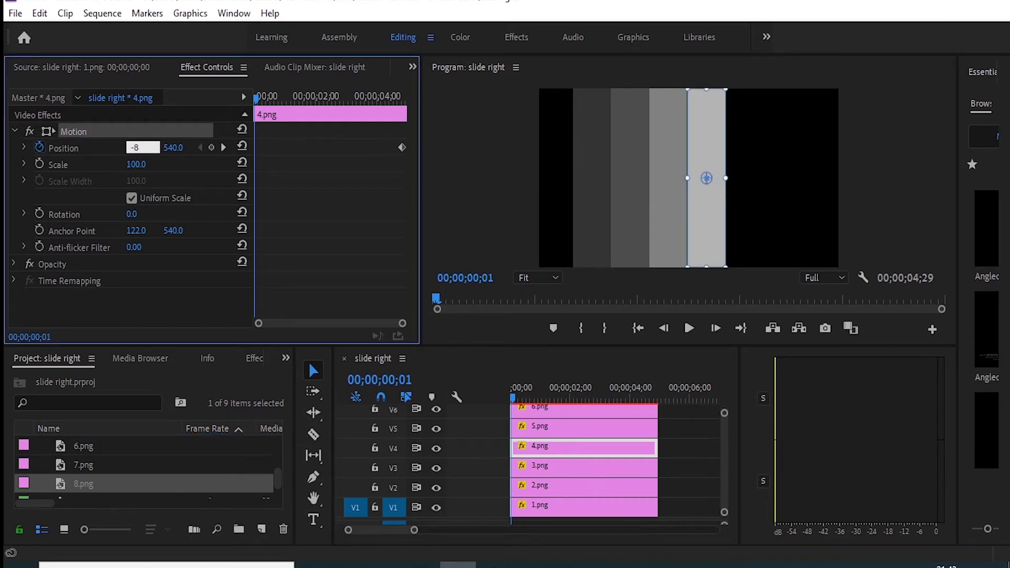
key("Return")
left_click(582, 430)
left_click(672, 194)
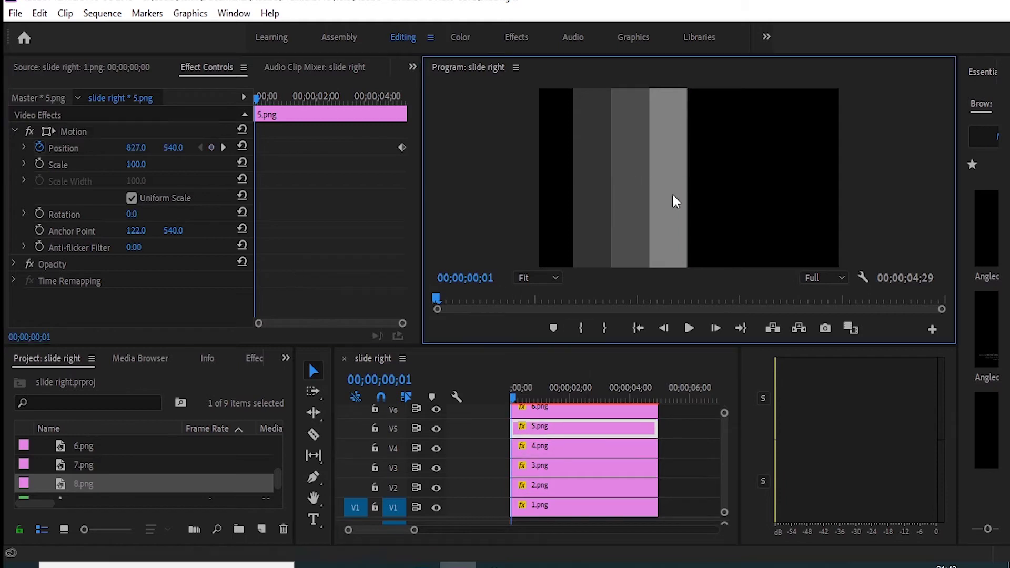
left_click(136, 148)
type("-107")
key("Return")
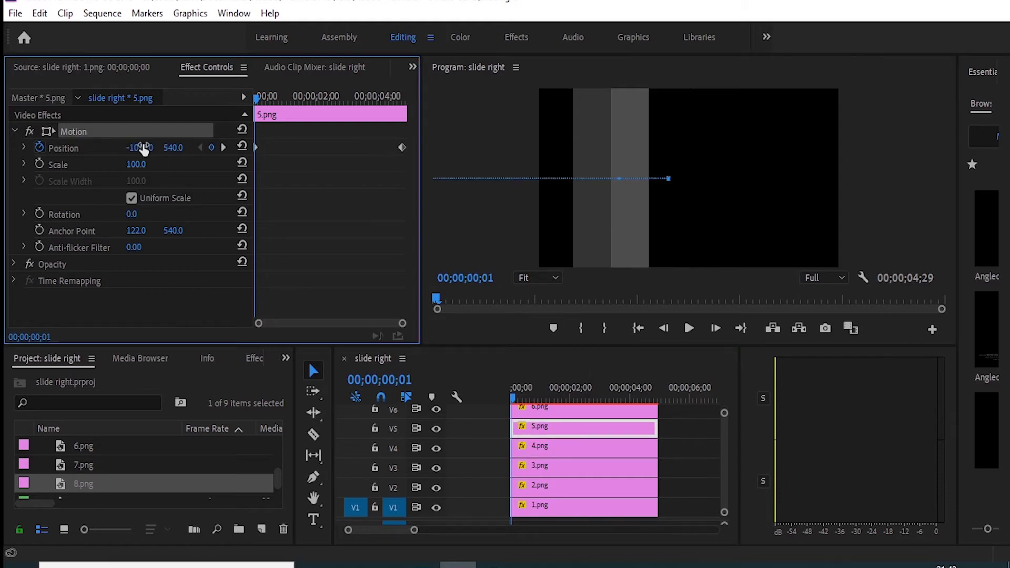
Set both 6.png and 7.png to Position X -1316, off-screen left.
left_click(572, 409)
left_click(639, 201)
left_click(138, 148)
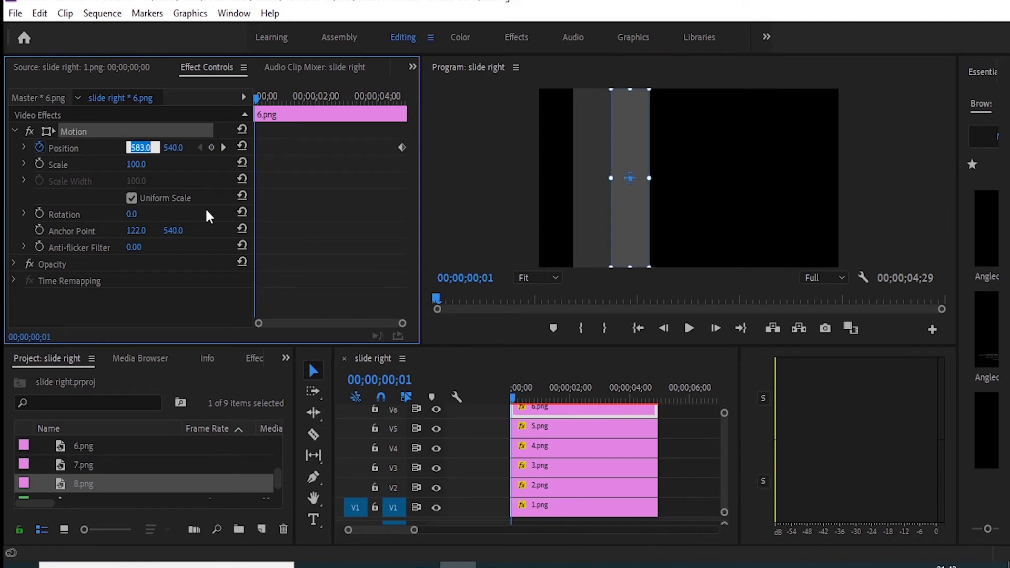
type("-1316")
key("Return")
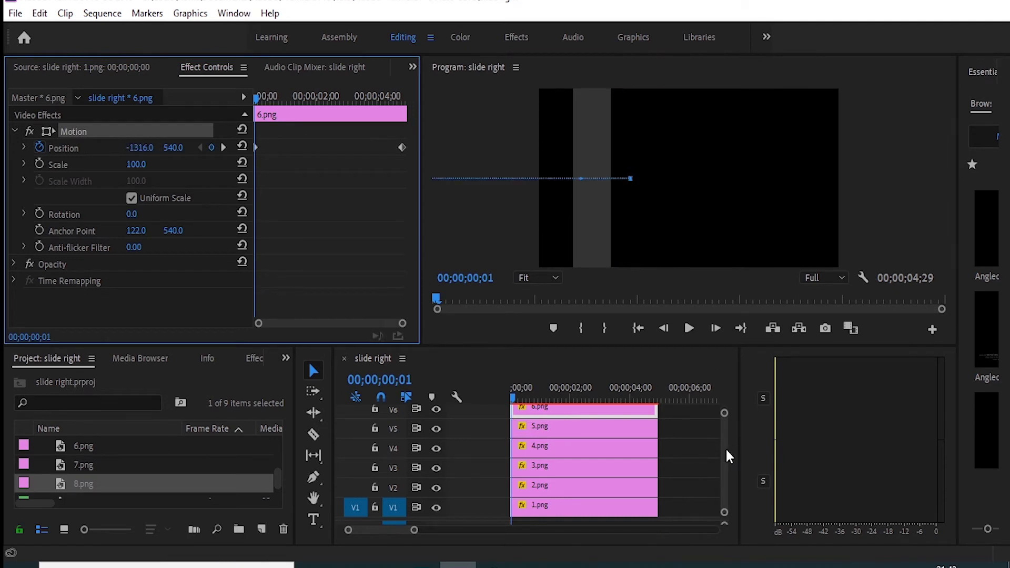
scroll(724, 447, "up", 3)
left_click(579, 481)
left_click(586, 229)
left_click(138, 148)
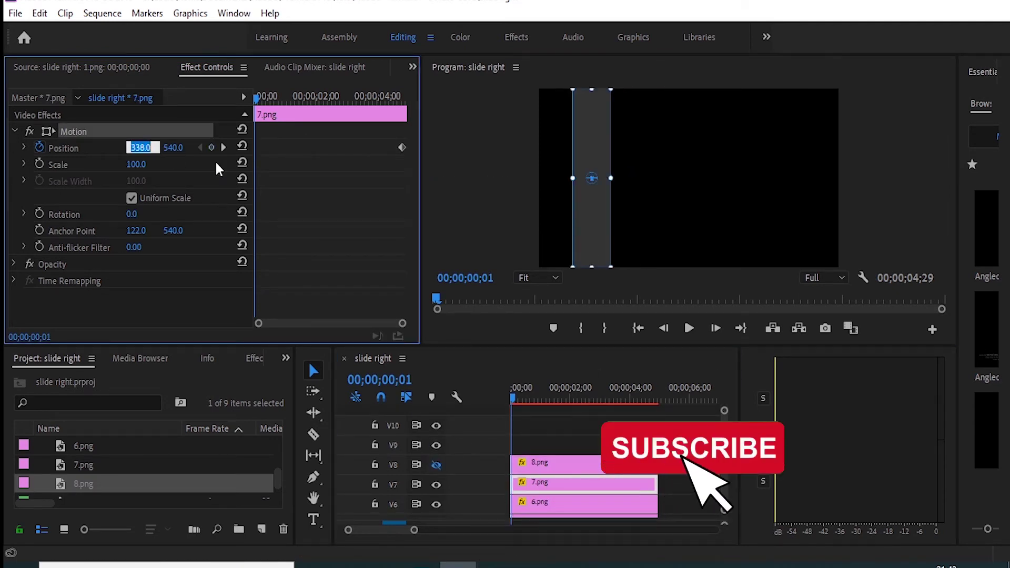
type("-1316")
key("Return")
Move the 8.png strip furthest off-screen left with a negative Position X.
left_click(559, 466)
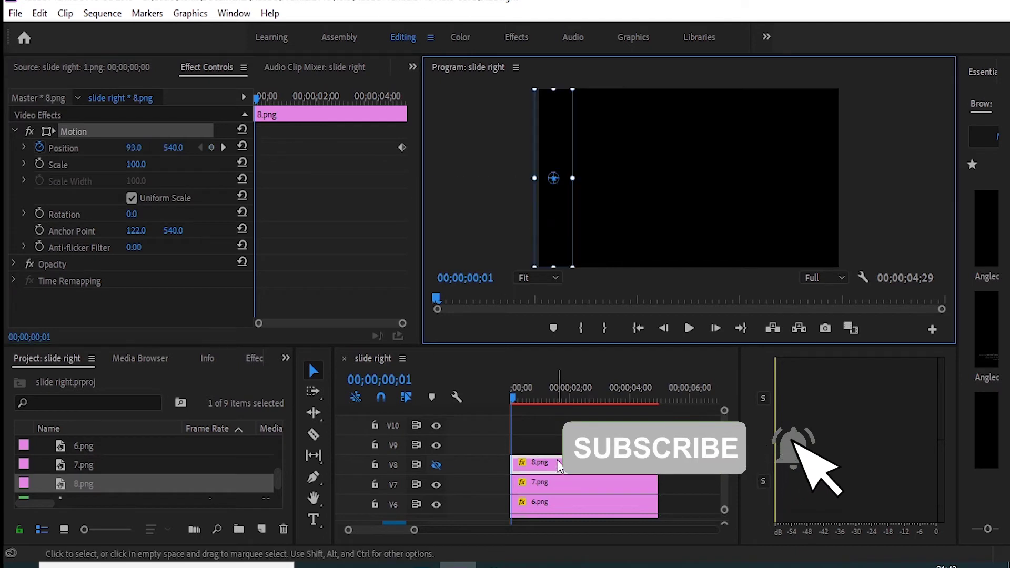
left_click(134, 148)
type("-1")
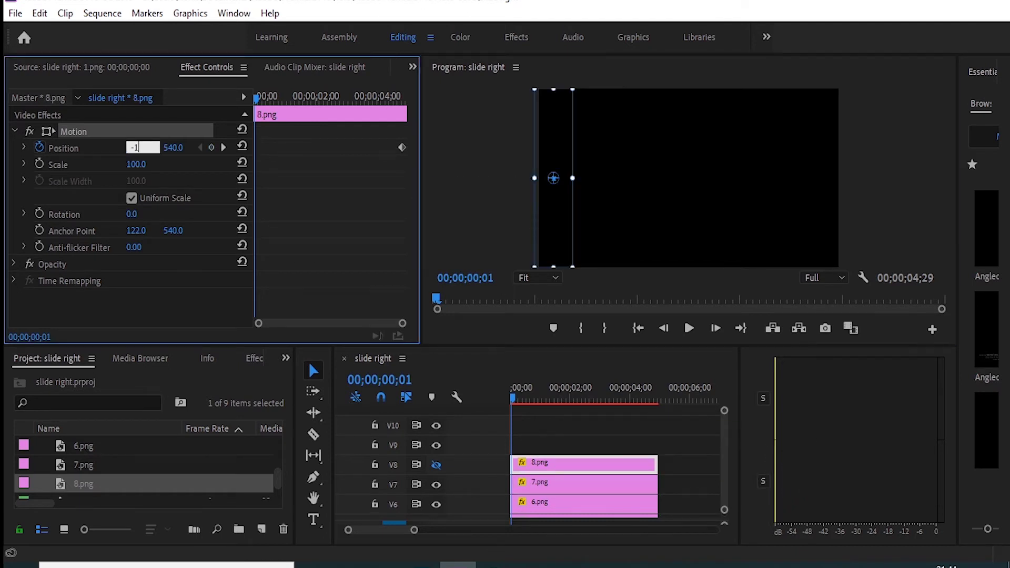
type("910")
key("Return")
Move 8.png's first Position keyframe to the clip start and check both keyframes.
left_click_drag(513, 400, 513, 400)
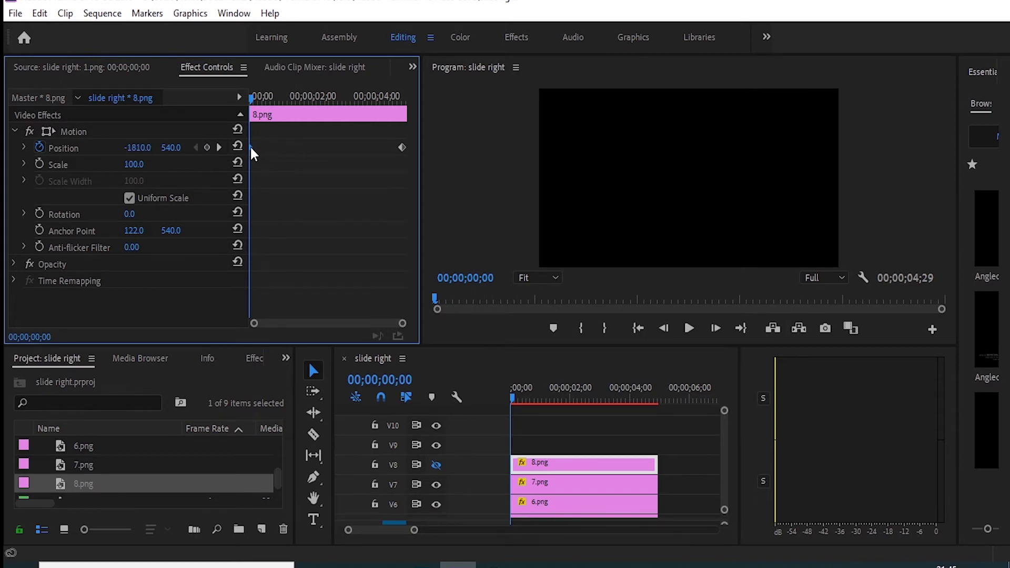
left_click_drag(255, 148, 252, 147)
left_click(219, 148)
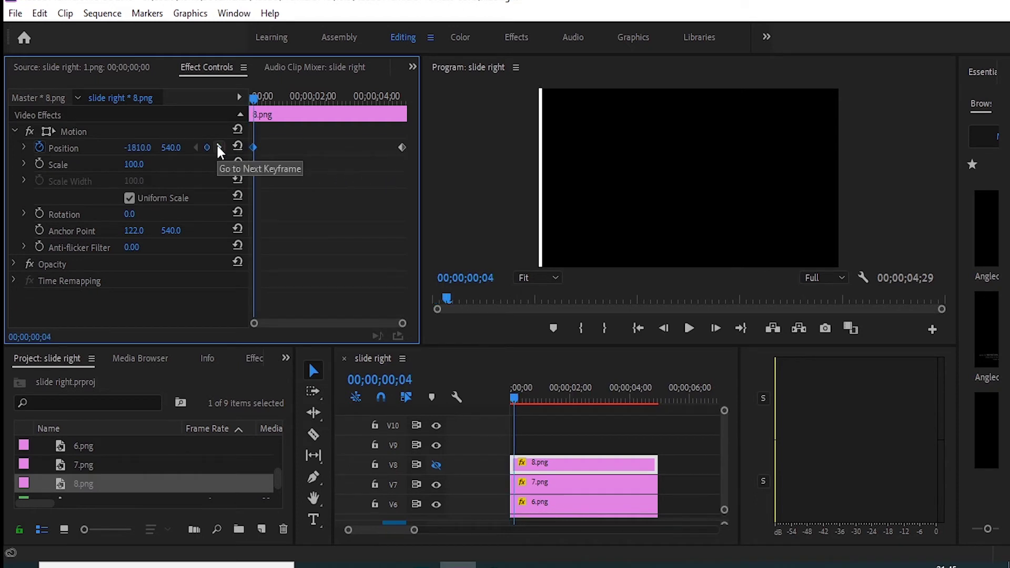
left_click(219, 148)
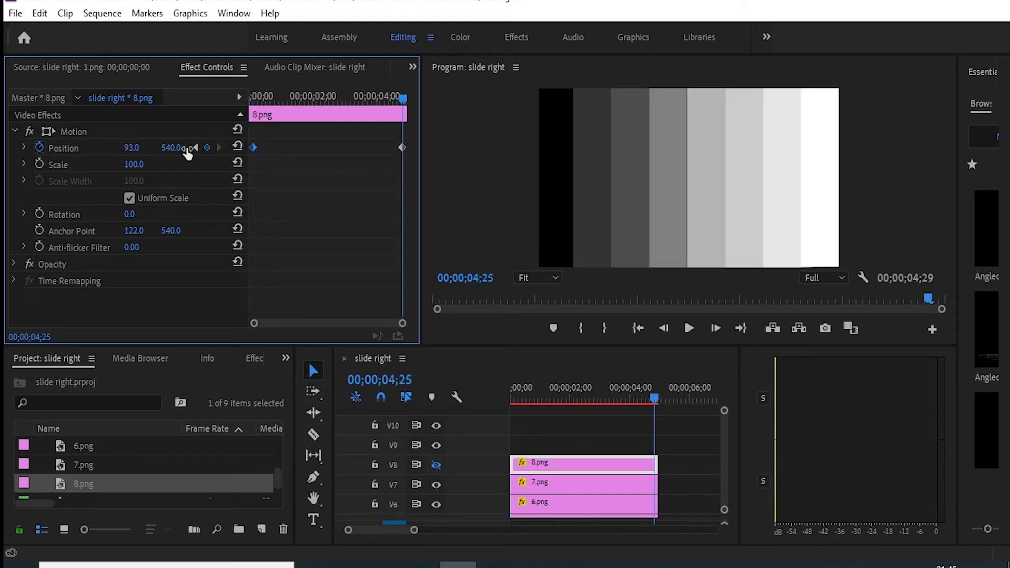
left_click(196, 147)
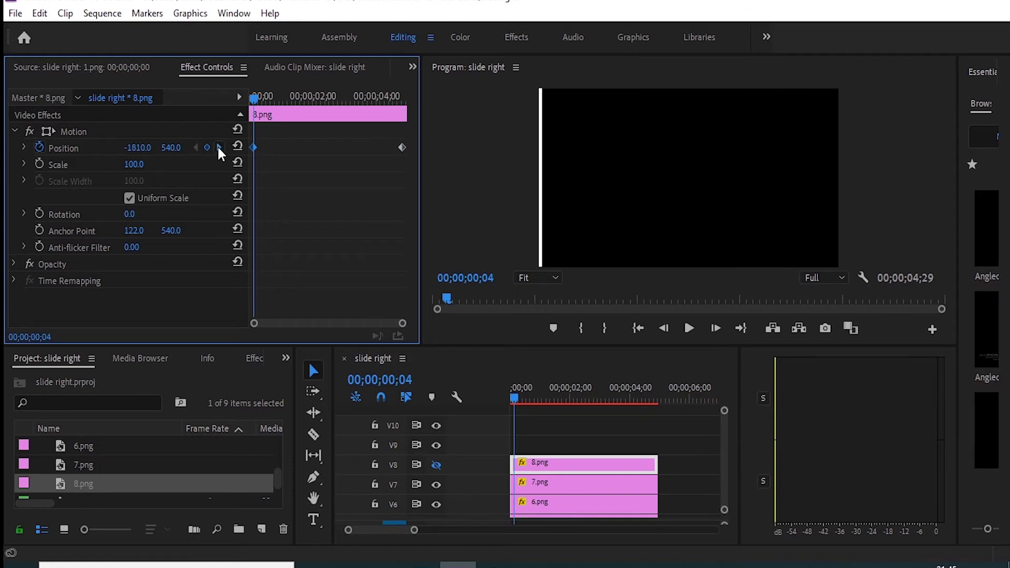
left_click(218, 147)
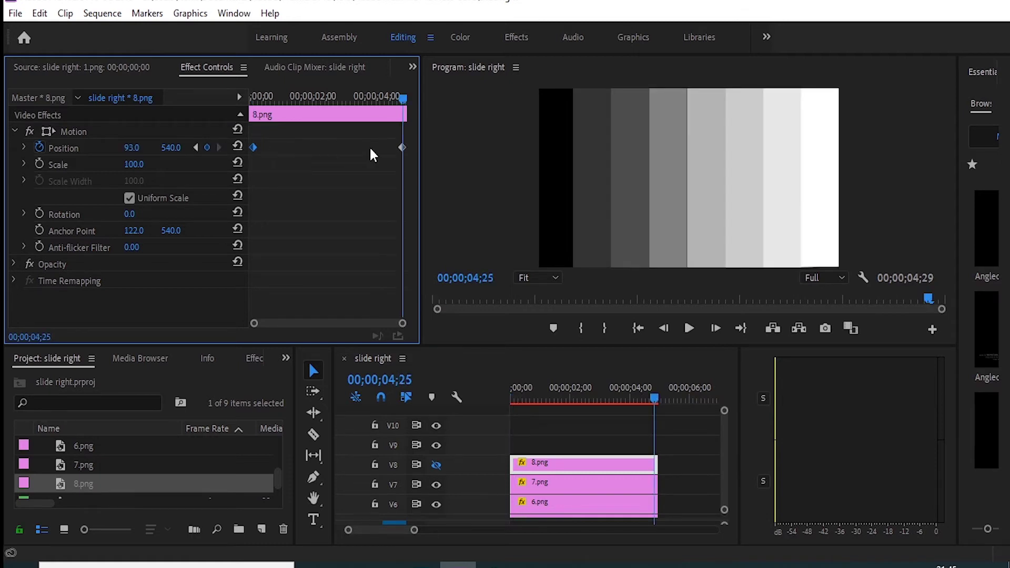
Give 8.png's end keyframe Auto Bezier interpolation and drag velocity handles for a smooth ease-in.
right_click(401, 149)
mouse_move(543, 280)
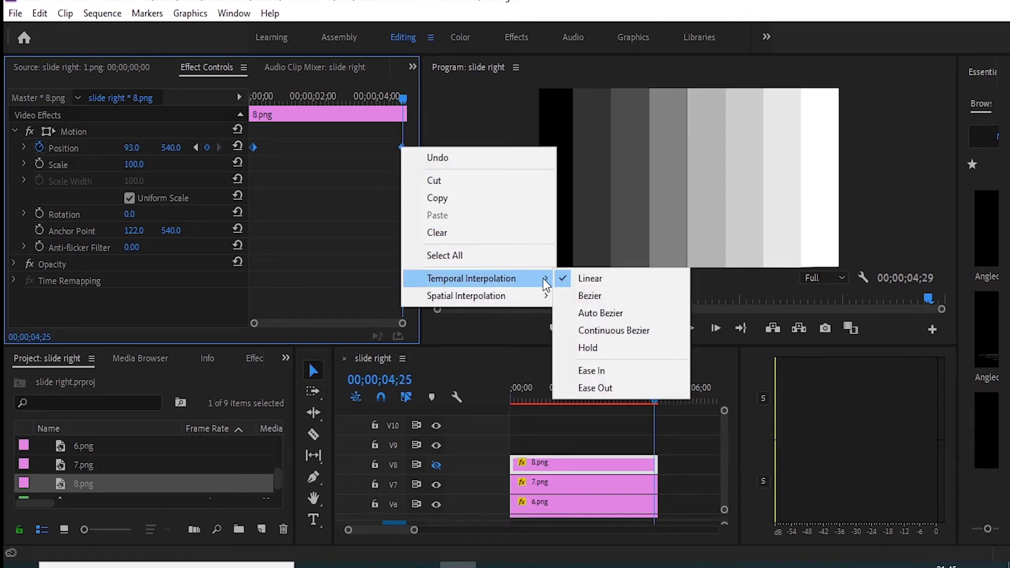
left_click(603, 314)
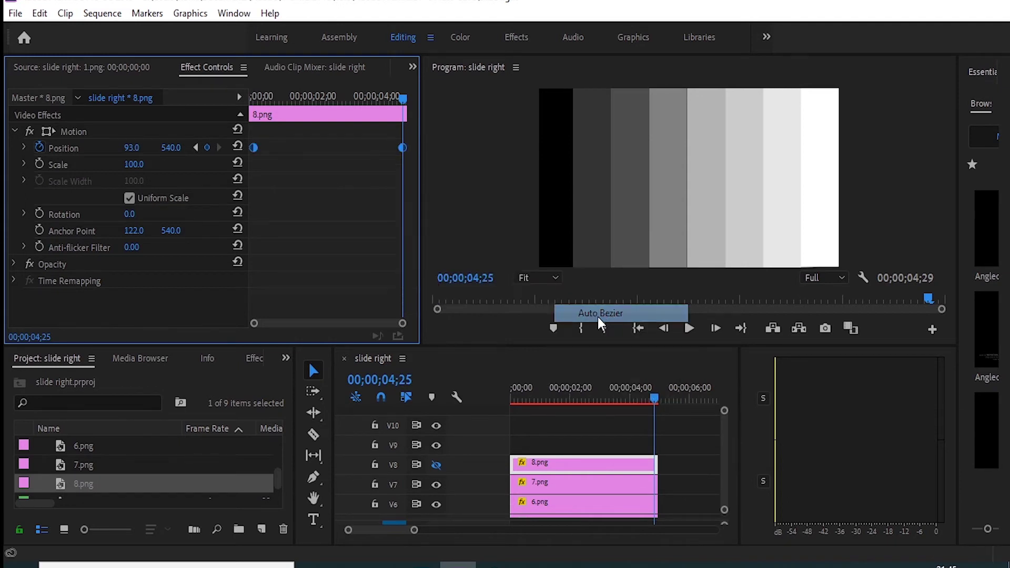
left_click(23, 147)
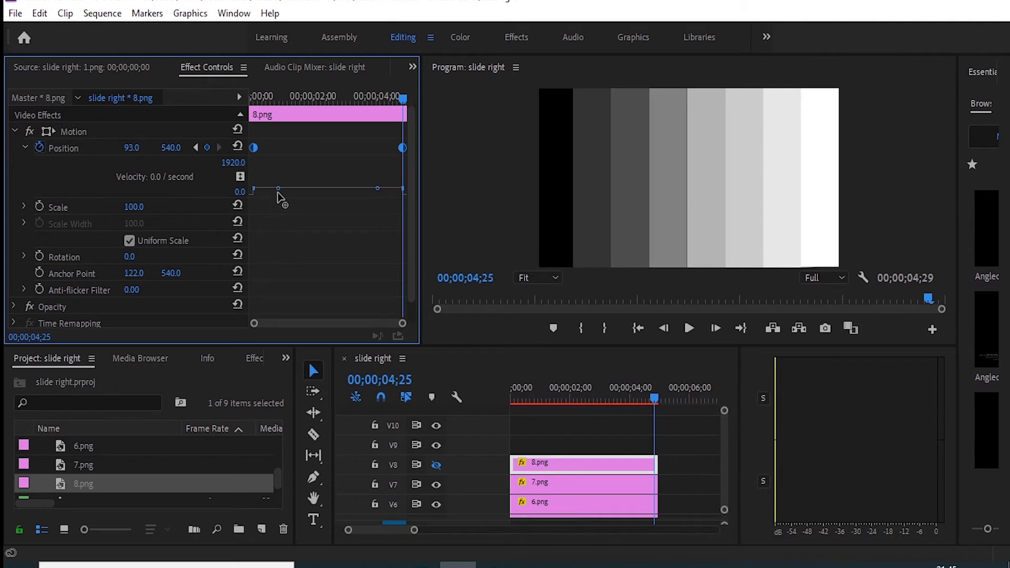
left_click_drag(277, 188, 277, 190)
mouse_move(379, 190)
left_mouse_down()
mouse_move(344, 190)
mouse_move(345, 199)
left_mouse_up()
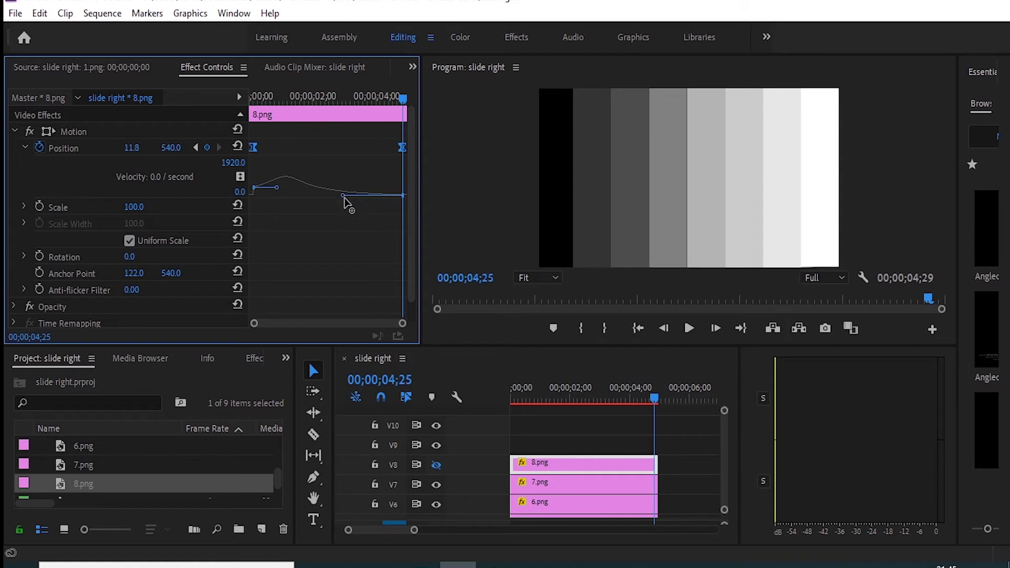
left_click_drag(277, 191, 277, 202)
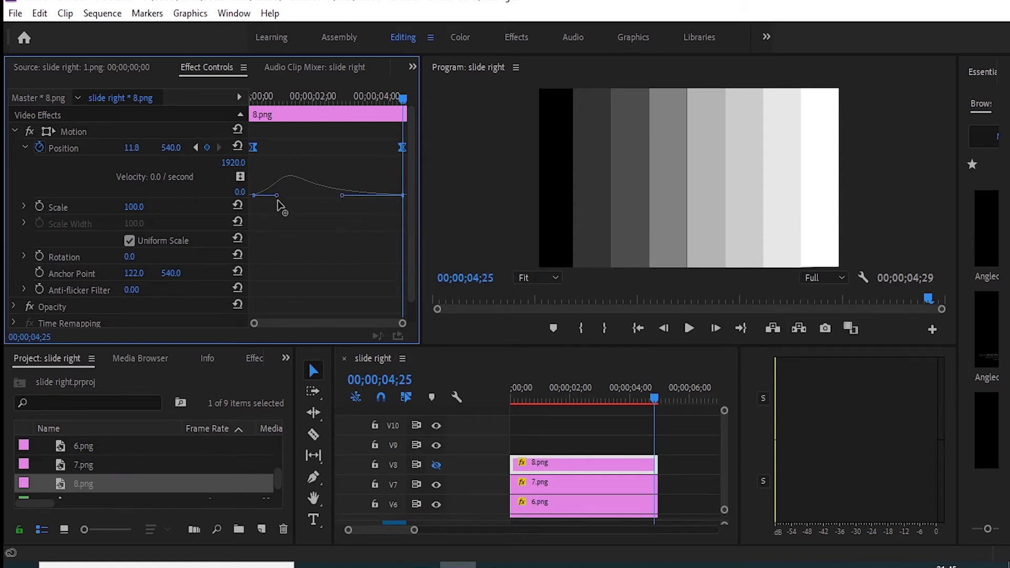
left_click(340, 196)
left_click_drag(342, 196, 324, 203)
Start 7.png at Position X -1600 with Auto Bezier easing matching 8.png.
left_click(570, 484)
key("Home")
left_click(138, 147)
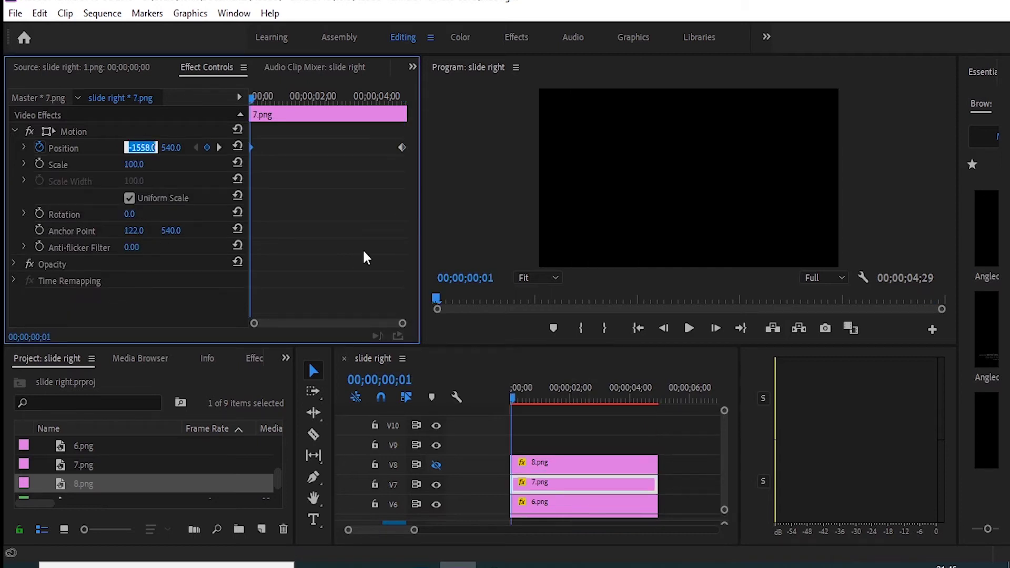
type("-1600")
key("Return")
right_click(402, 147)
left_click(584, 362)
left_click(23, 148)
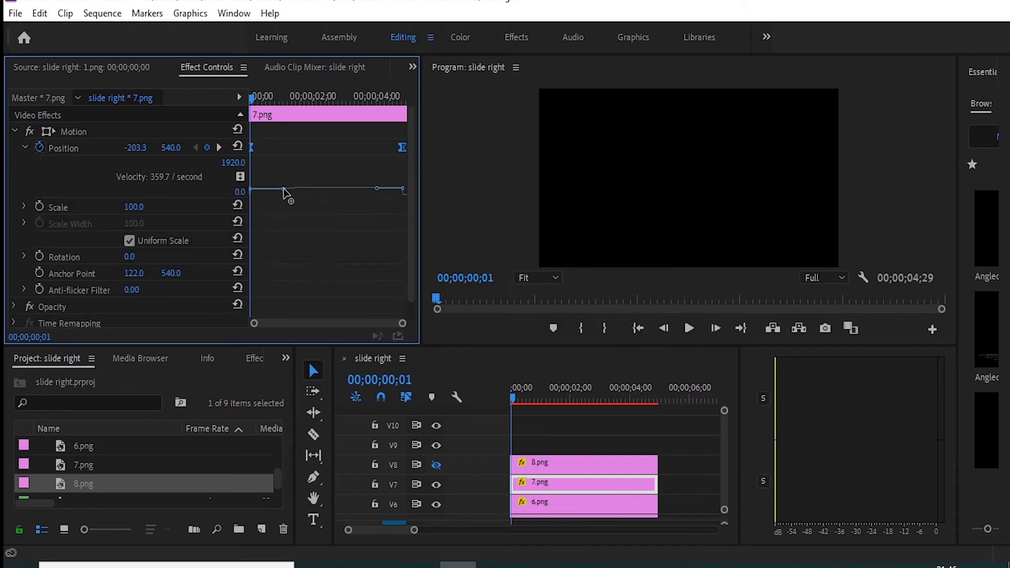
left_click_drag(376, 188, 332, 196)
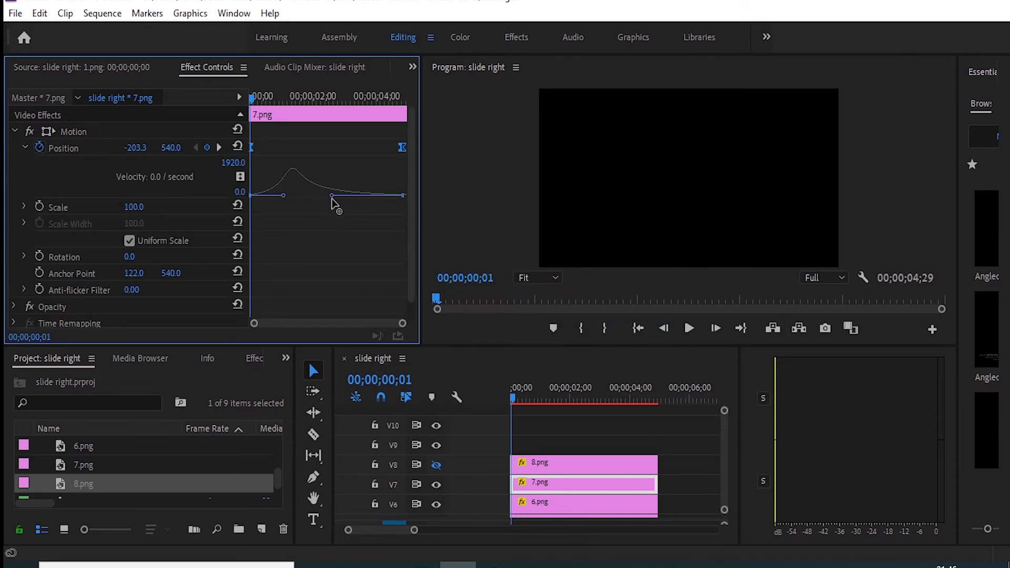
Start 6.png at Position X -1350 with an Auto Bezier, peaked velocity curve.
left_click(583, 502)
left_click(219, 147)
left_click(196, 147)
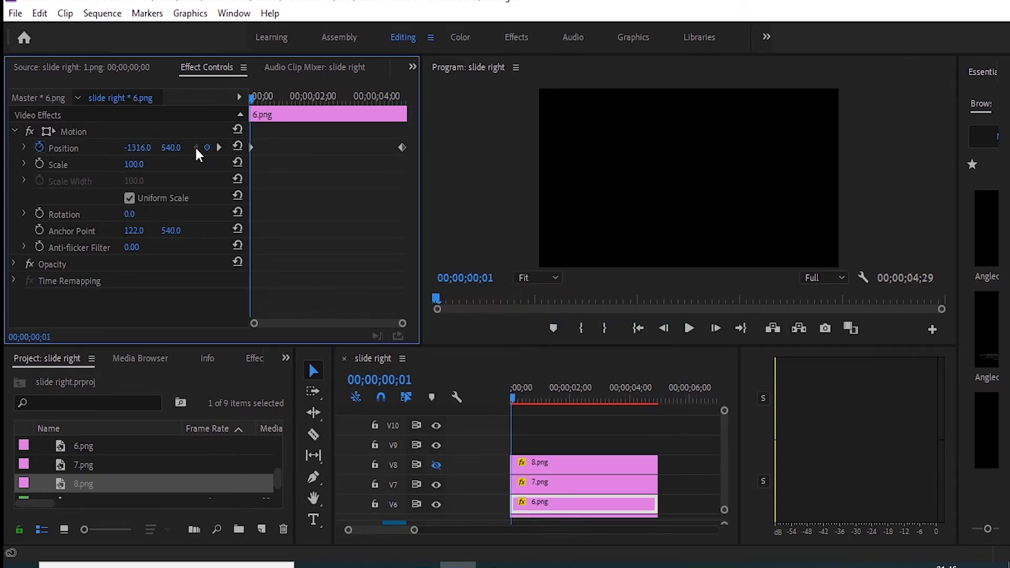
left_click(140, 147)
type("-1350")
key("Return")
right_click(402, 147)
mouse_move(461, 285)
left_click(598, 311)
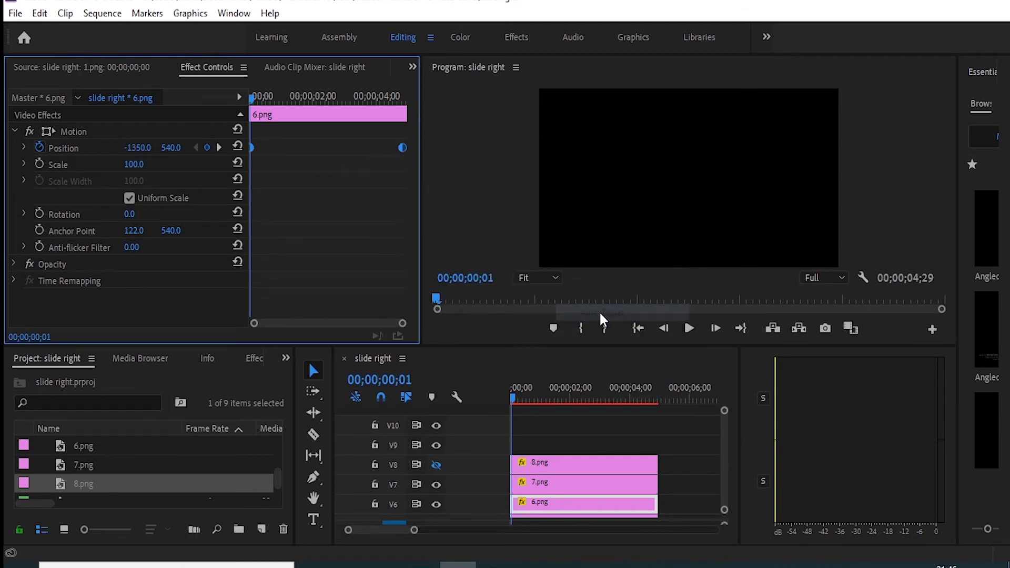
left_click_drag(277, 196, 281, 218)
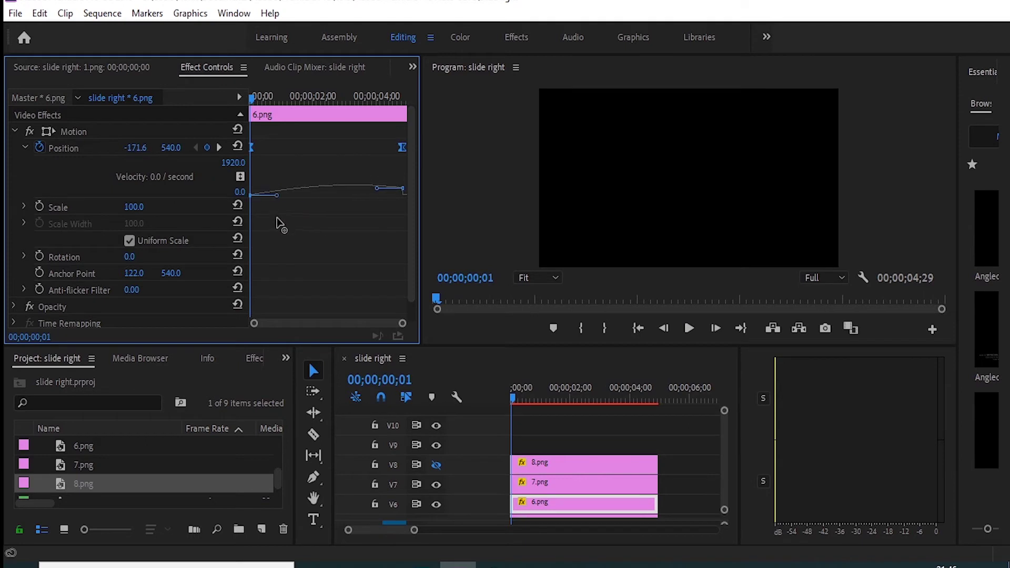
left_click_drag(376, 189, 345, 216)
Start 5.png at Position X -1100 with the same eased curve, then preview the slide.
scroll(578, 476, "down", 2)
left_click(584, 432)
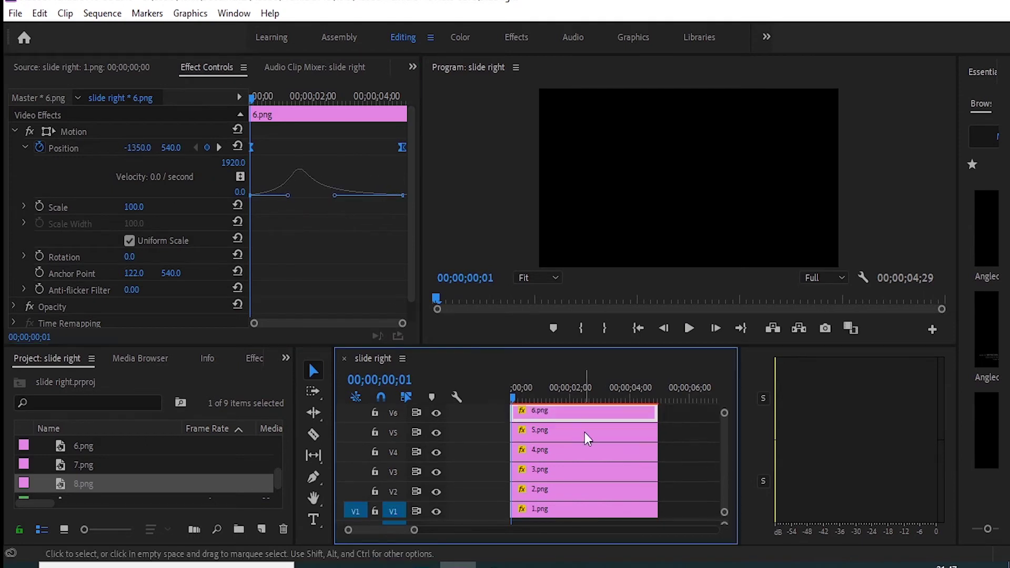
left_click(135, 148)
type("-1100")
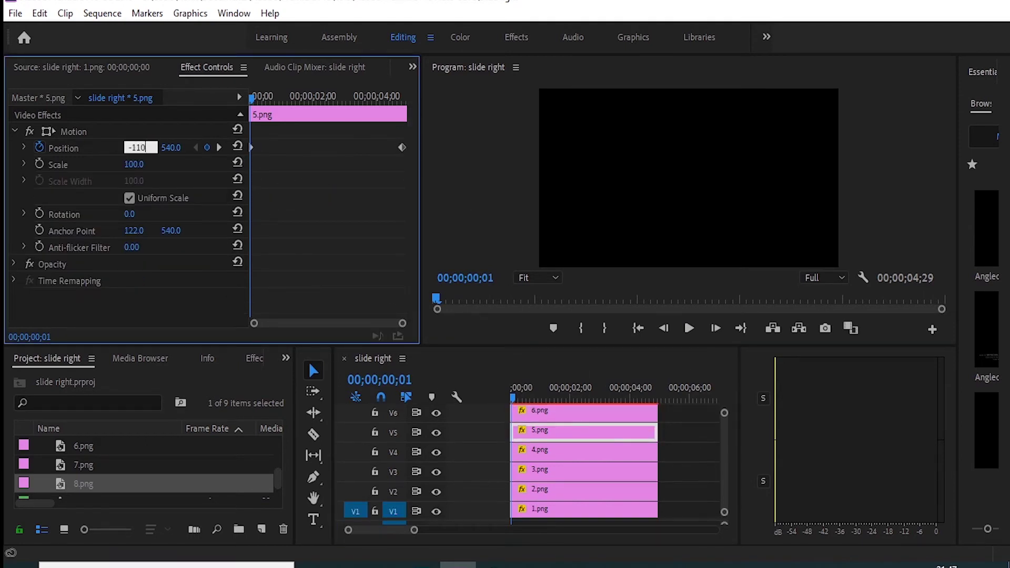
key("Return")
right_click(402, 146)
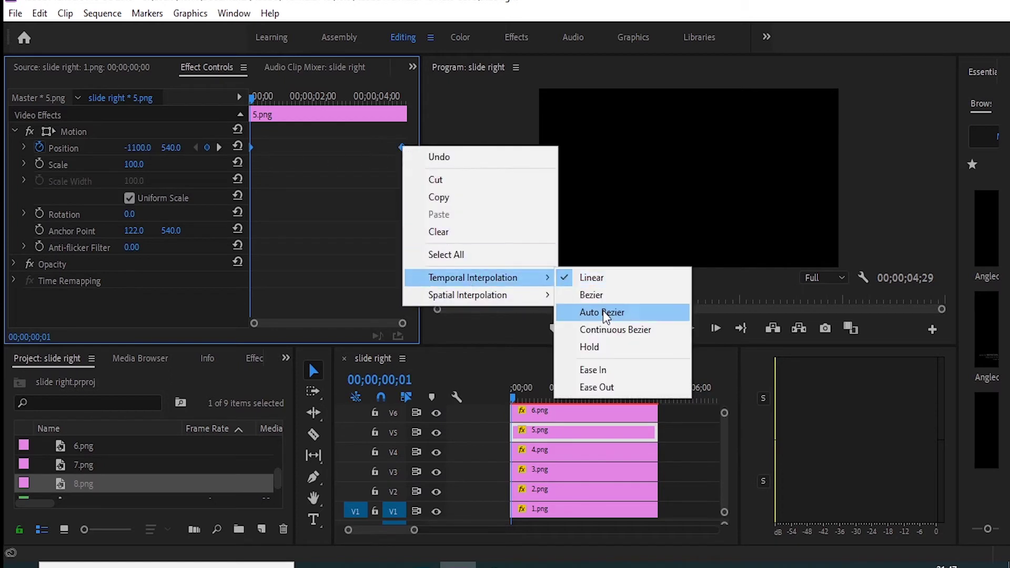
left_click(603, 310)
left_click(24, 148)
left_click_drag(253, 188, 288, 195)
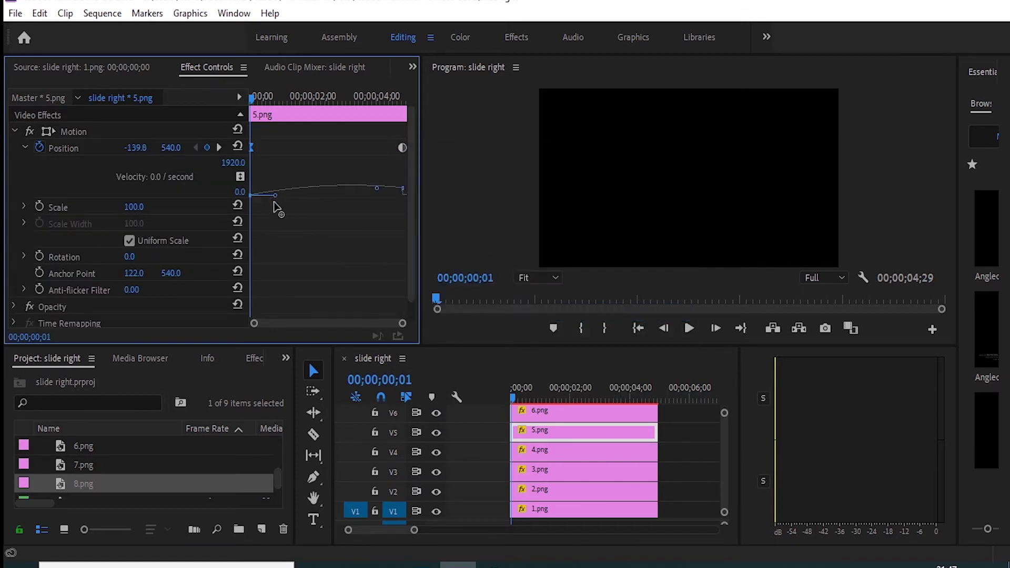
left_click_drag(403, 195, 328, 196)
key("space")
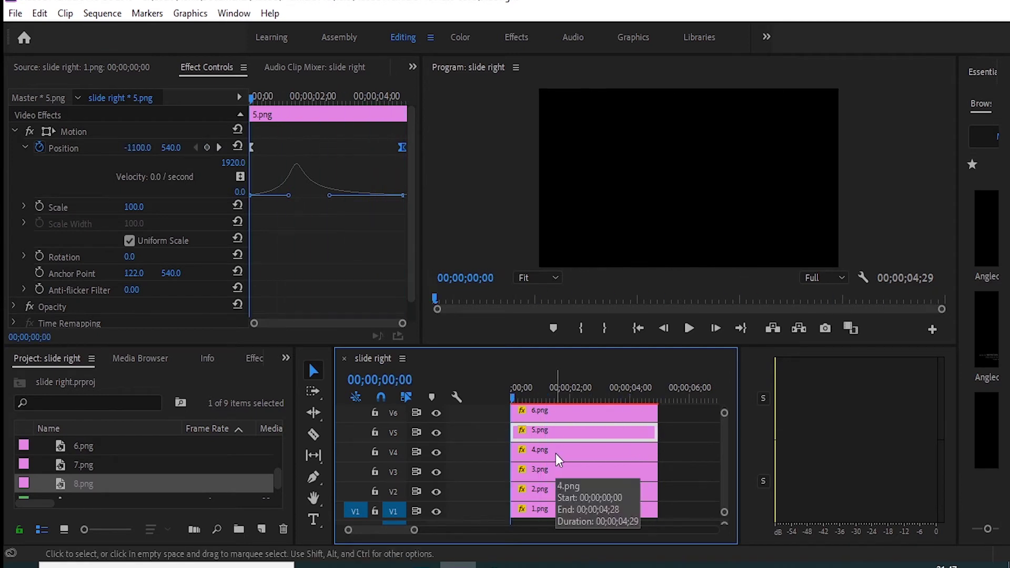
left_click(555, 452)
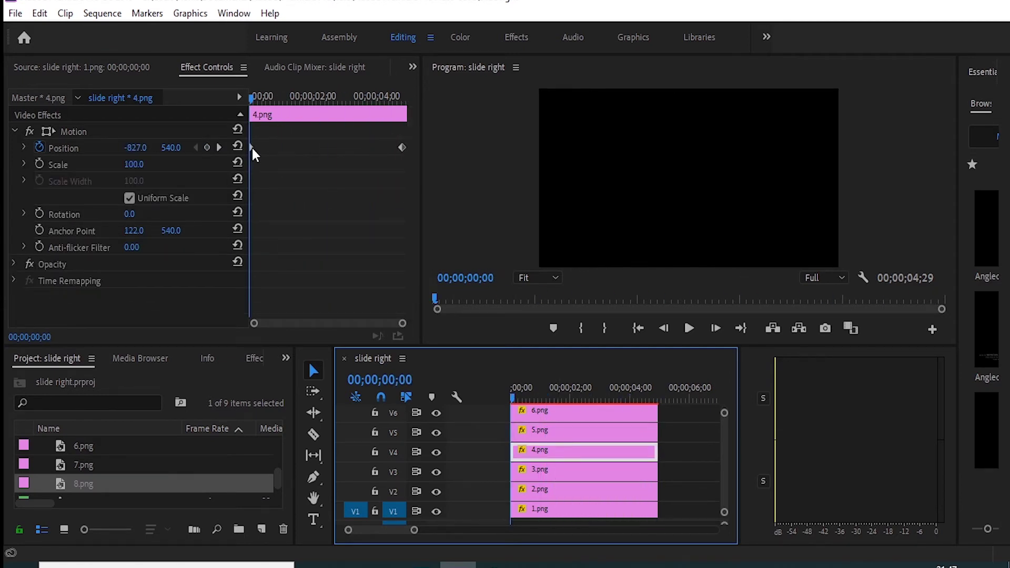
Start 4.png at Position X -950 with Auto Bezier easing on its slide.
left_click(135, 147)
type("-")
key("Return")
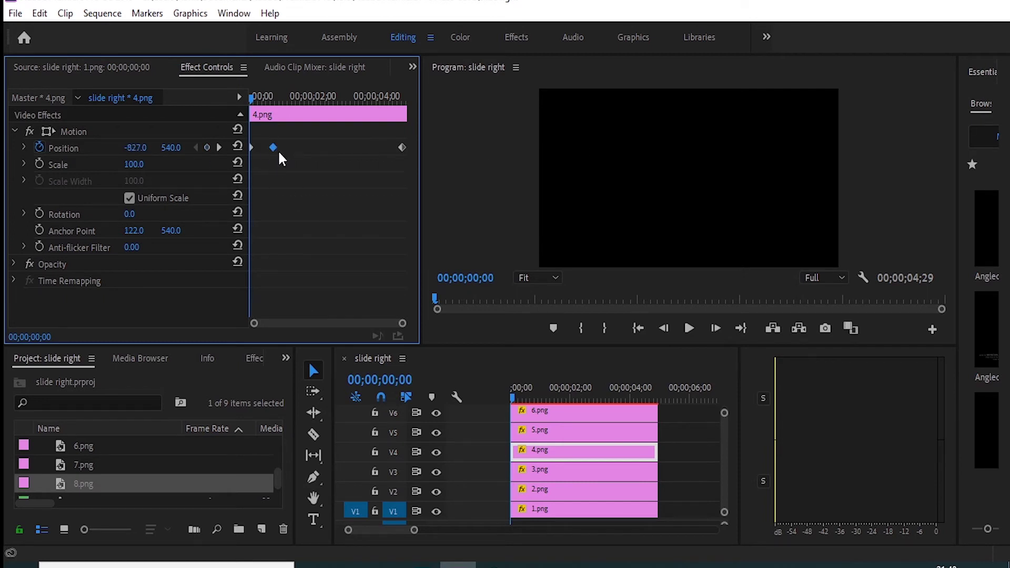
left_click(219, 147)
left_click(135, 148)
type("-")
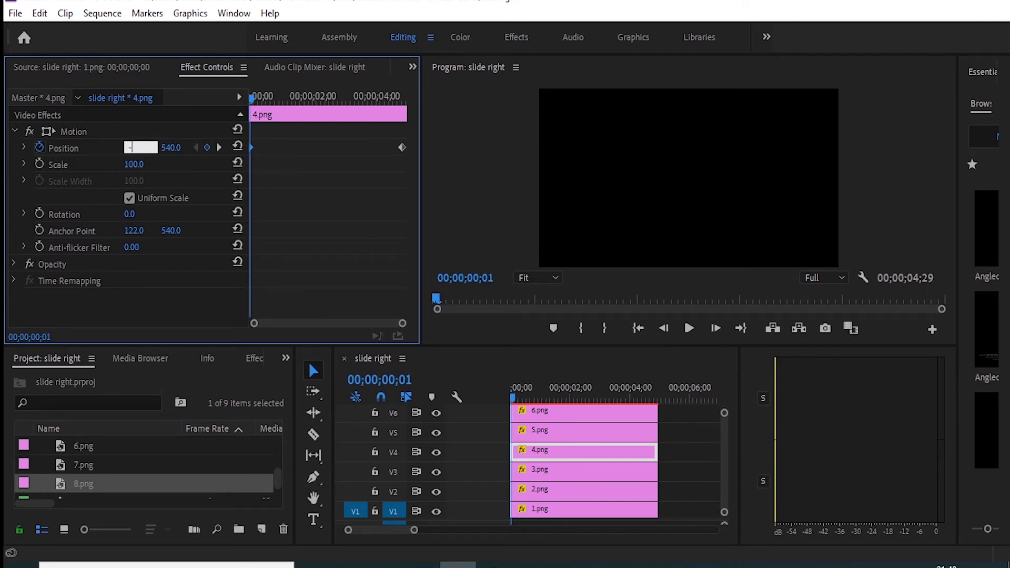
type("950")
key("Return")
right_click(403, 149)
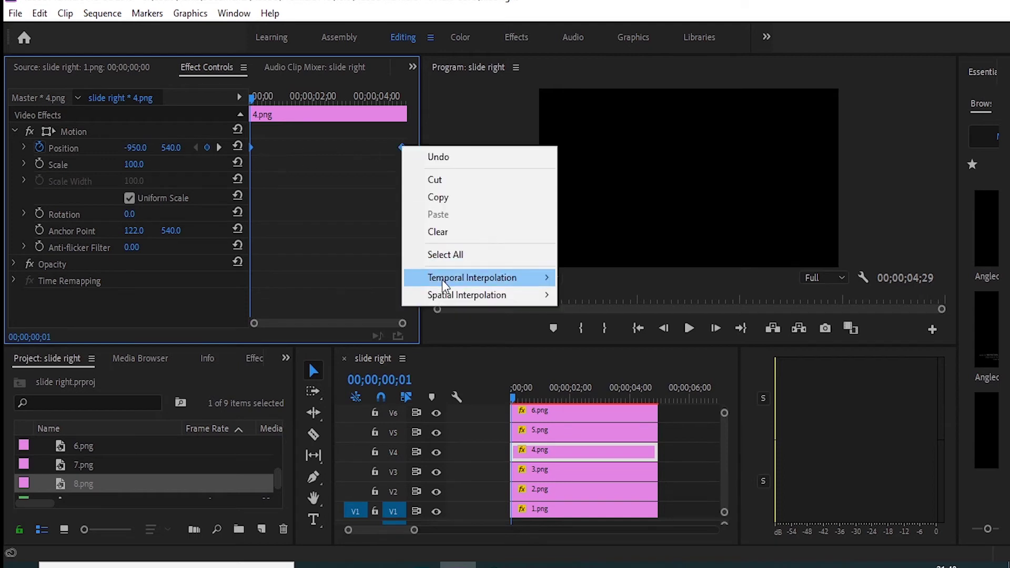
mouse_move(442, 280)
left_click(587, 312)
left_click(24, 148)
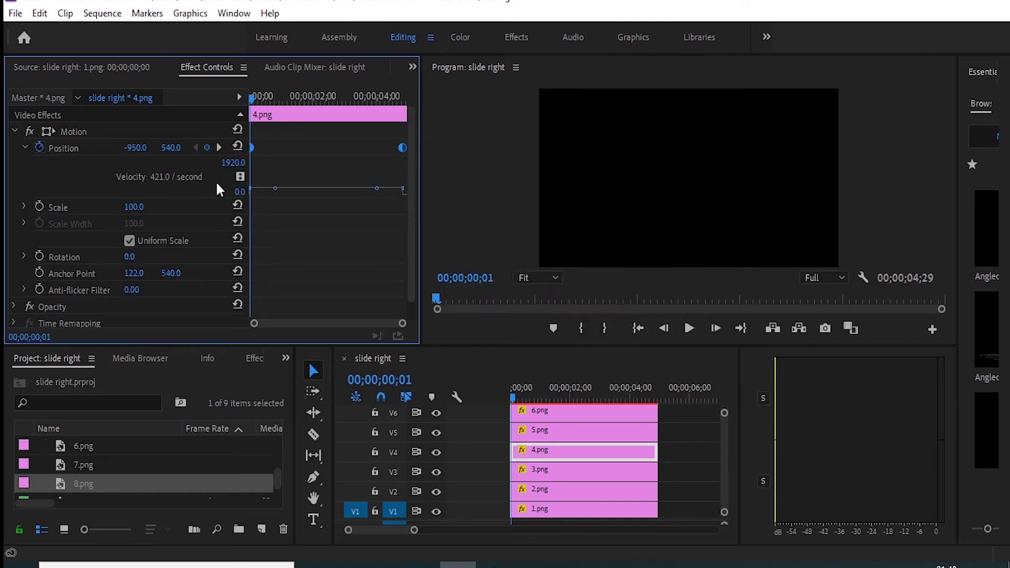
left_click_drag(378, 195, 332, 213)
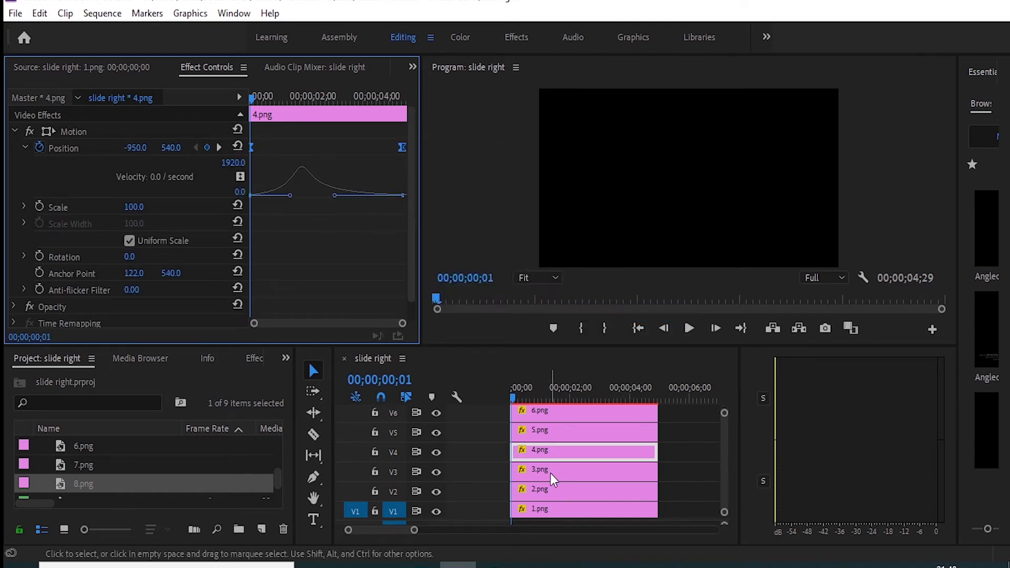
Start 3.png at Position X -640 and ease its slide velocity curve.
left_click(584, 470)
left_click(135, 148)
type("-6")
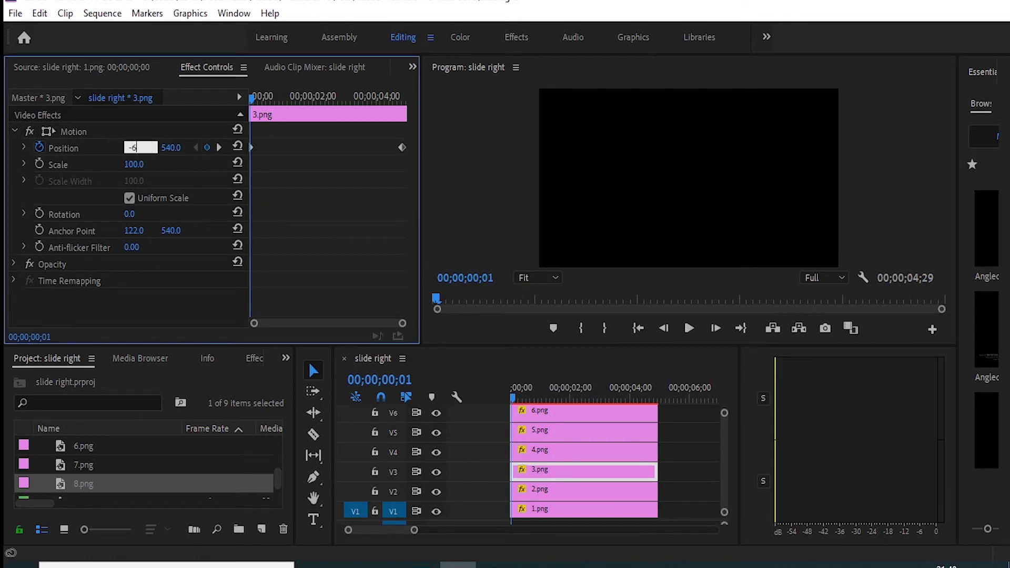
type("40")
key("Return")
right_click(251, 148)
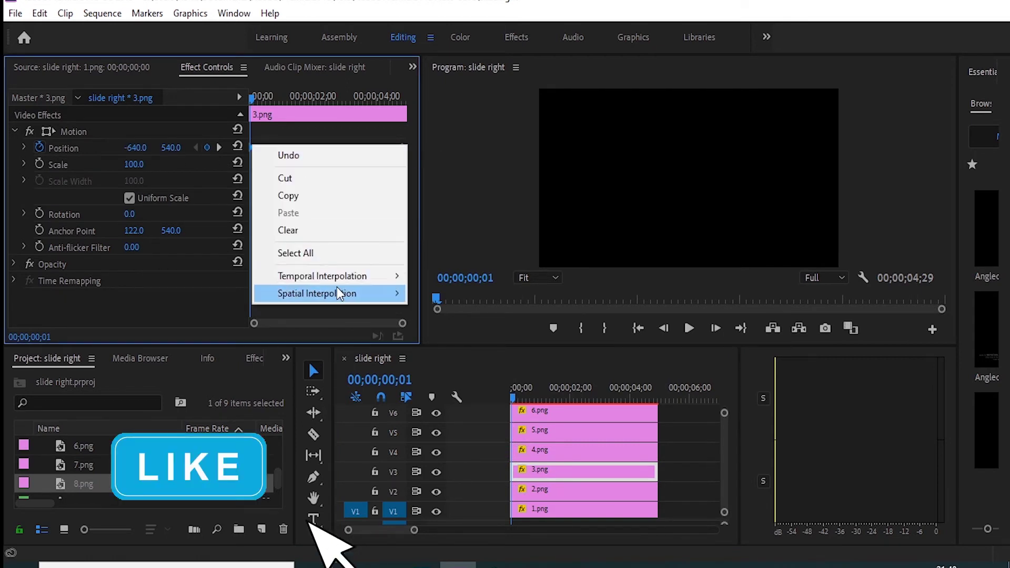
left_click(447, 290)
left_click(24, 148)
left_click_drag(377, 188, 253, 128)
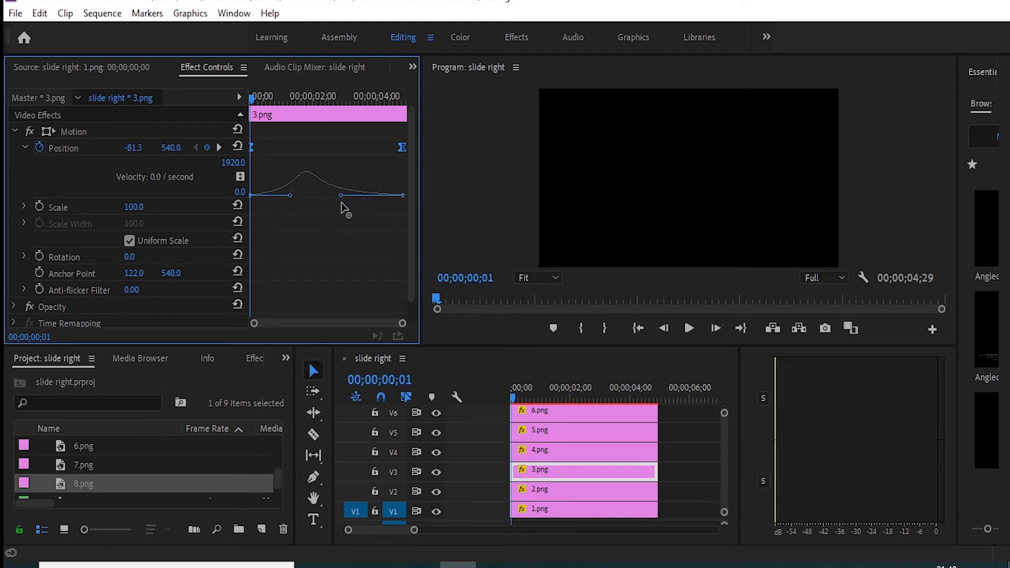
Start 2.png at Position X -450 with smooth easing on its end keyframe.
left_click(541, 489)
left_click(195, 148)
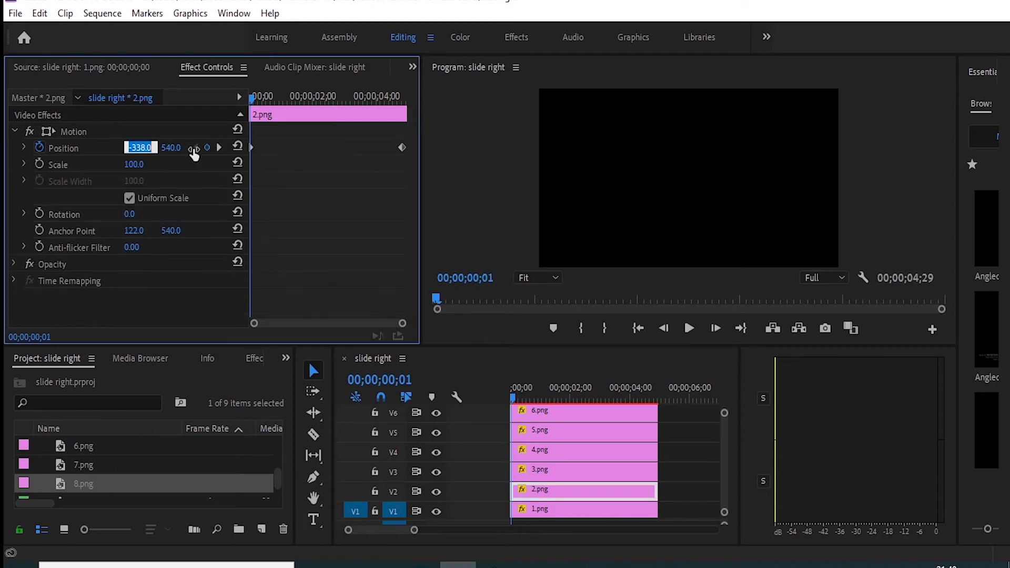
type("-450")
key("Return")
right_click(402, 147)
left_click(605, 374)
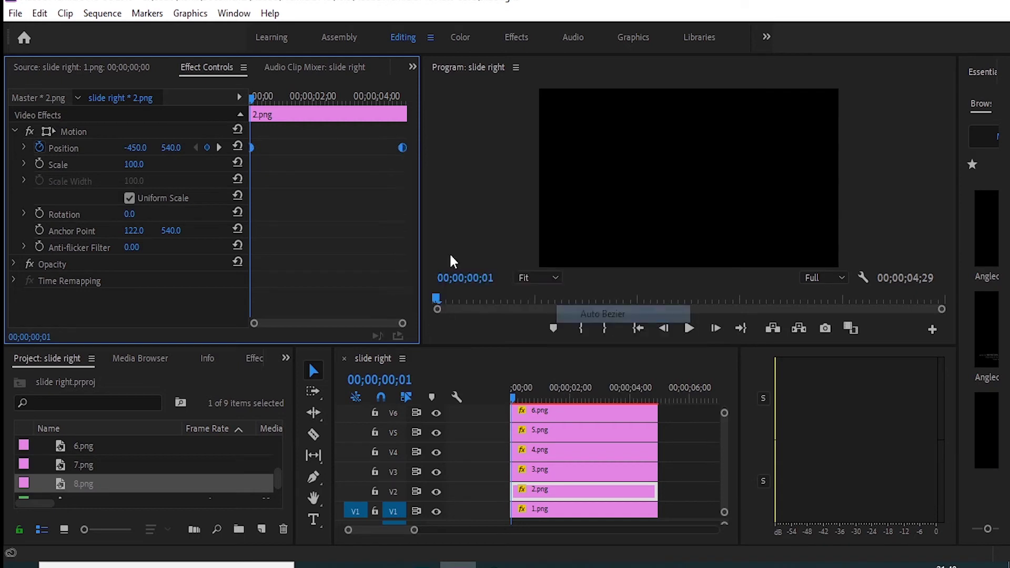
Start 1.png at Position X -210 with a peaked eased speed curve, then preview.
left_click(24, 147)
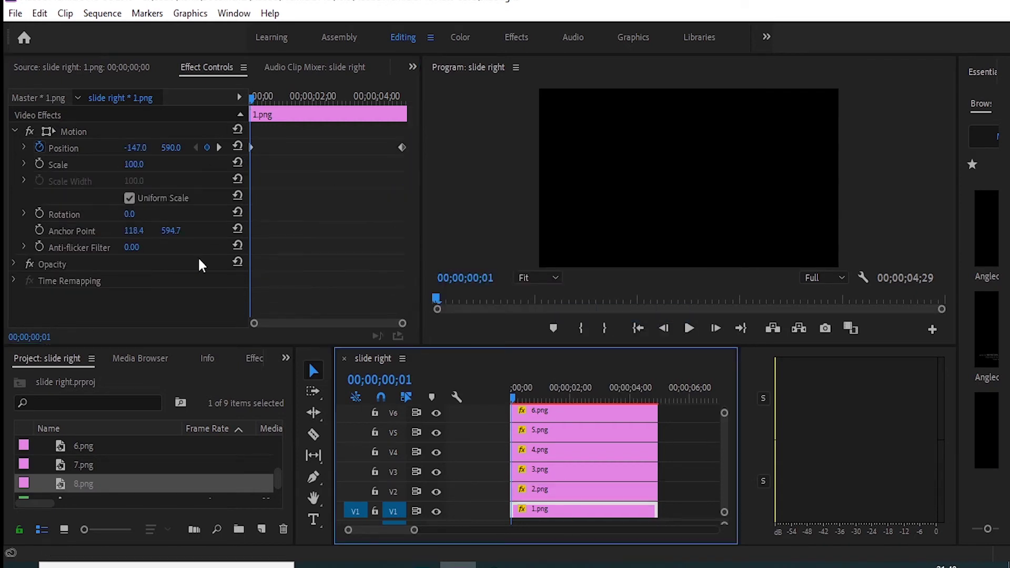
left_click(135, 148)
type("-2")
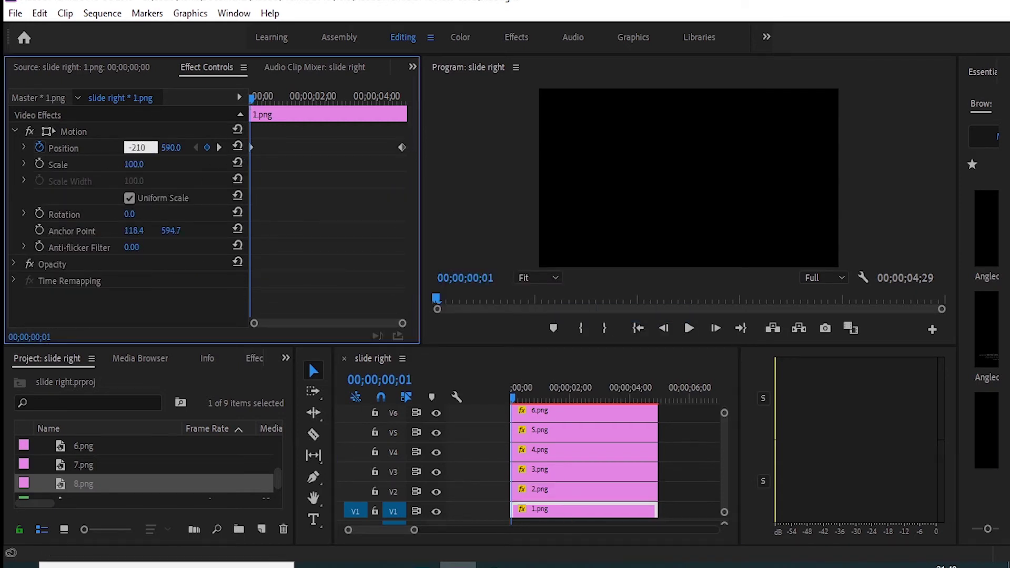
key("Return")
right_click(402, 147)
mouse_move(485, 277)
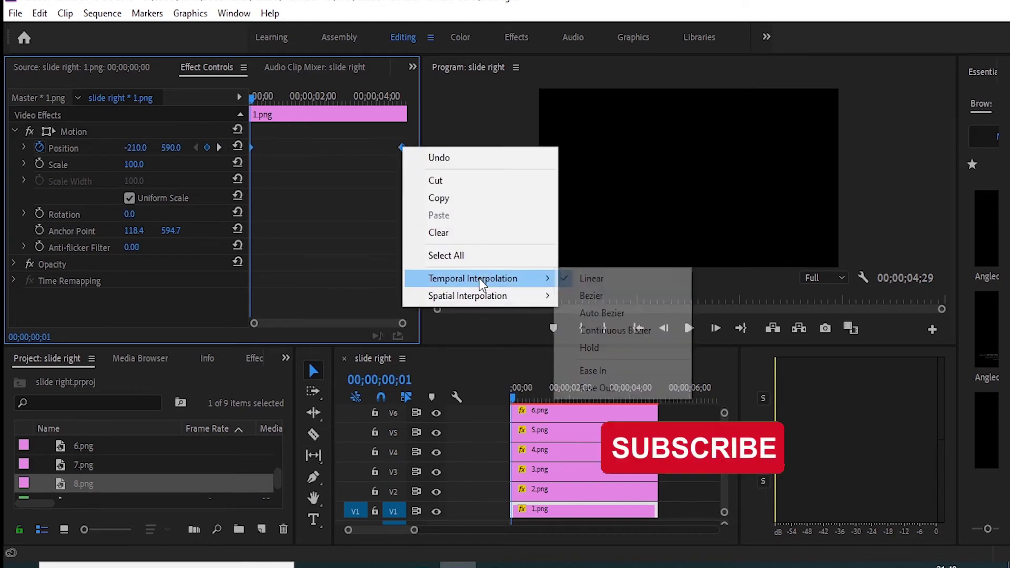
left_click(583, 361)
left_click(23, 148)
left_click_drag(377, 188, 329, 196)
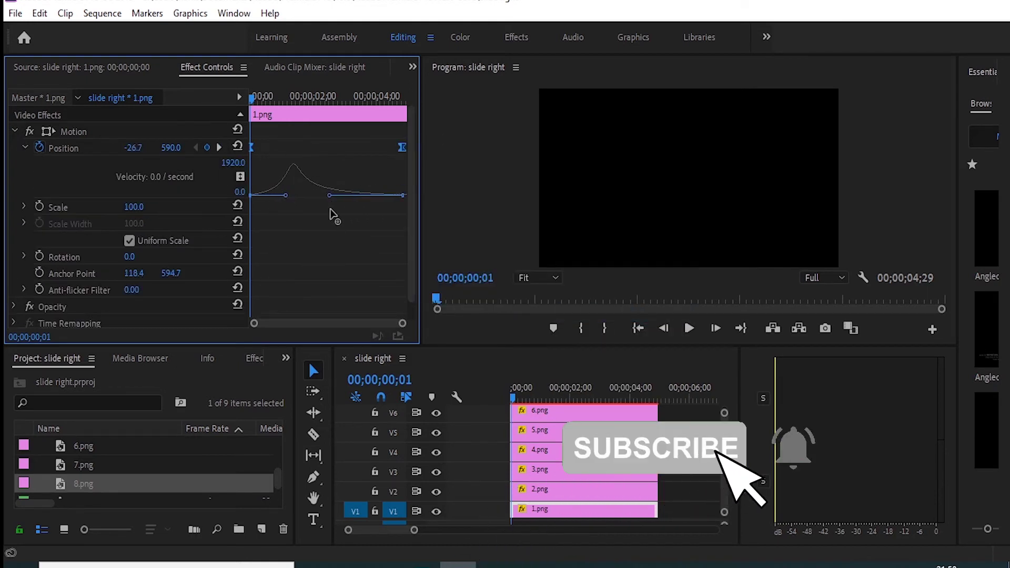
mouse_move(518, 398)
left_mouse_down()
mouse_move(667, 406)
mouse_move(659, 408)
left_mouse_up()
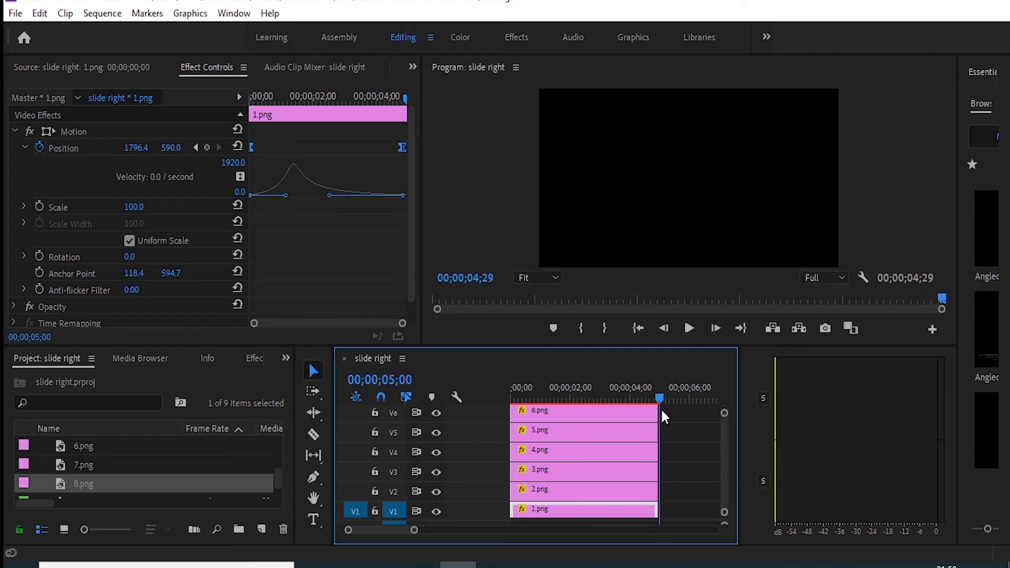
Zoom the timeline in, select strip clips 2.png–8.png, and shift them three frames later.
left_click_drag(658, 408, 483, 402)
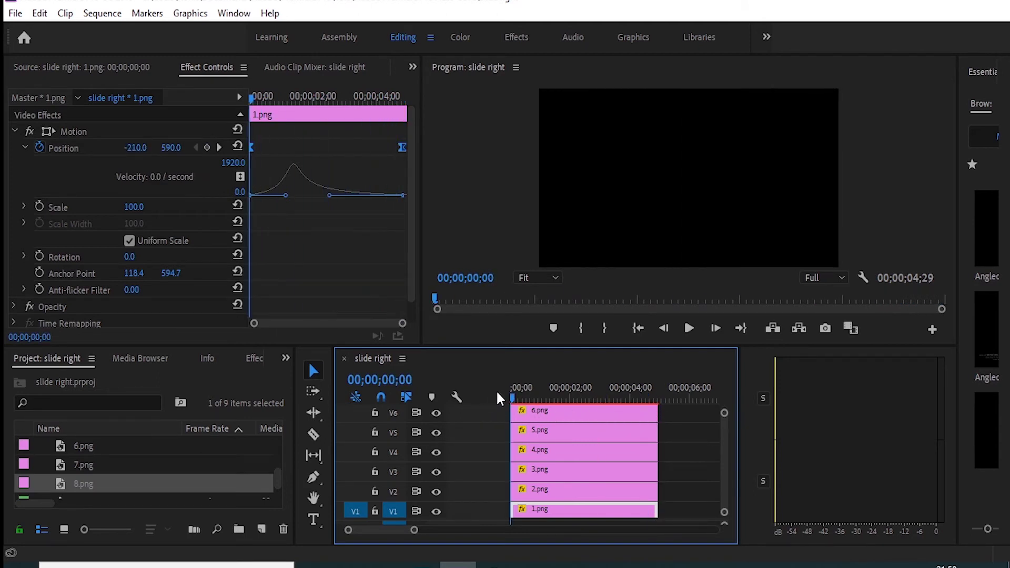
key("equal")
left_click(551, 486)
left_click_drag(705, 476, 725, 443)
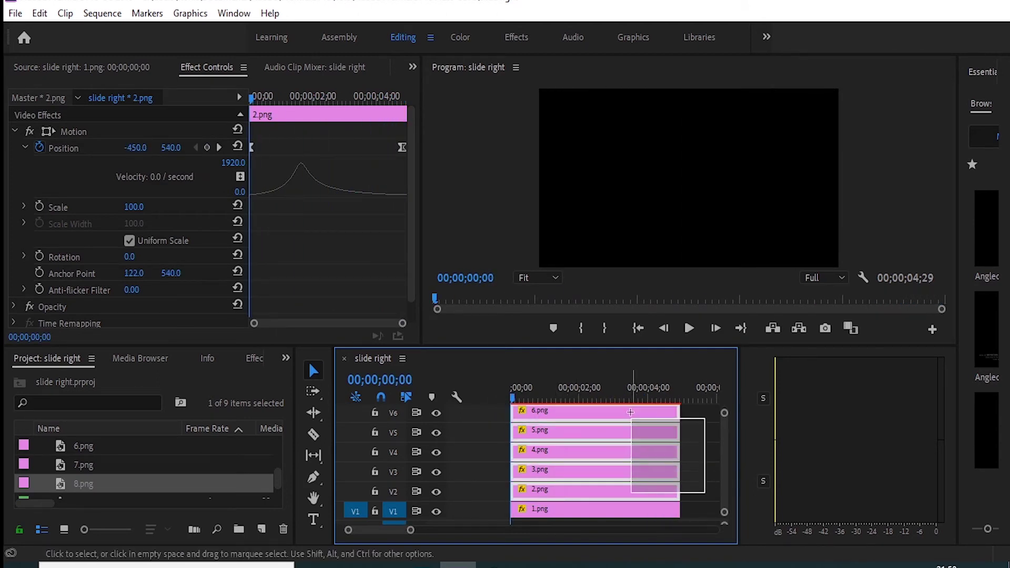
scroll(724, 436, "down", 3)
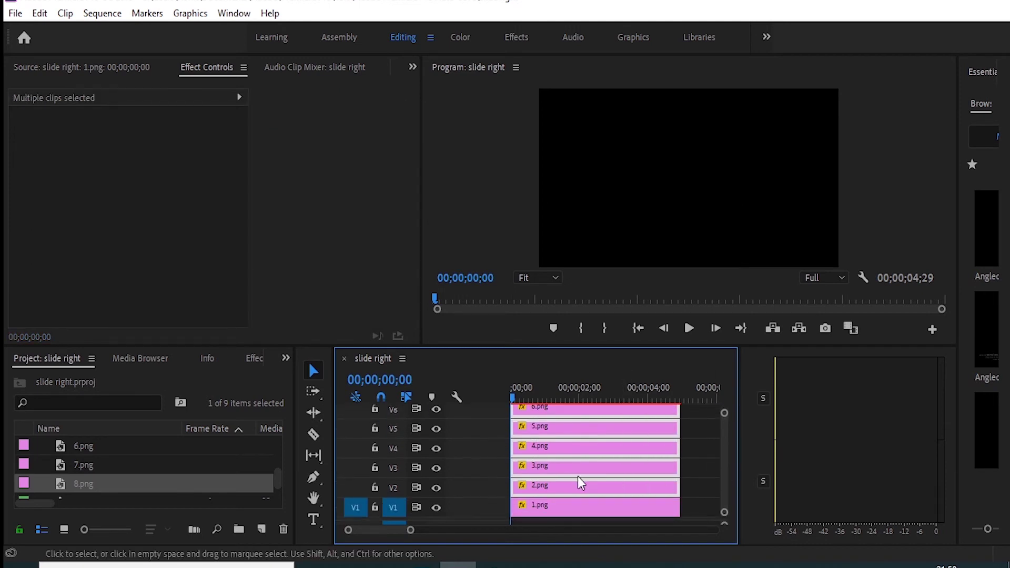
key("Right")
key("Right")
key("Right")
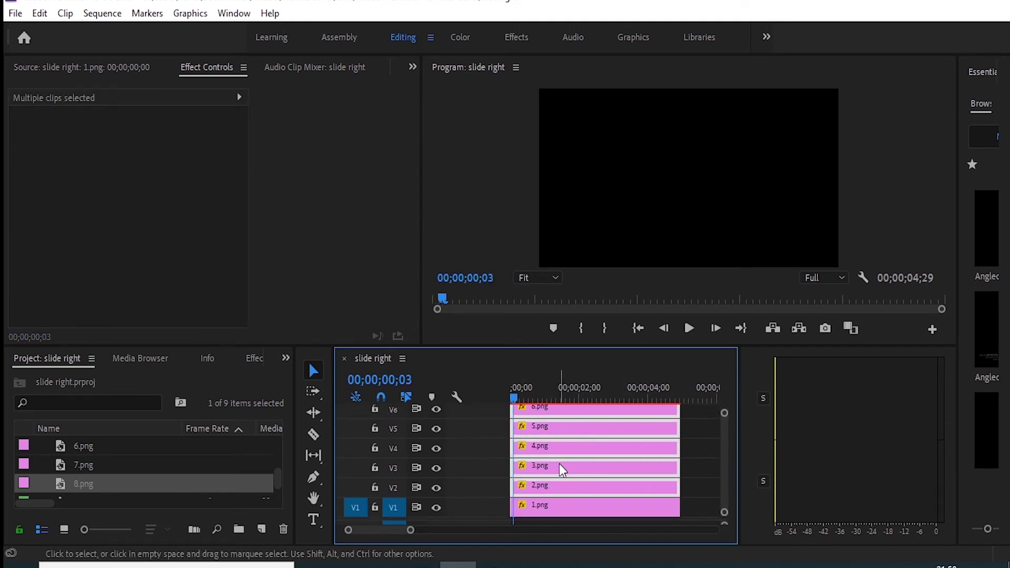
left_click_drag(560, 463, 582, 460)
key("Right")
key("Right")
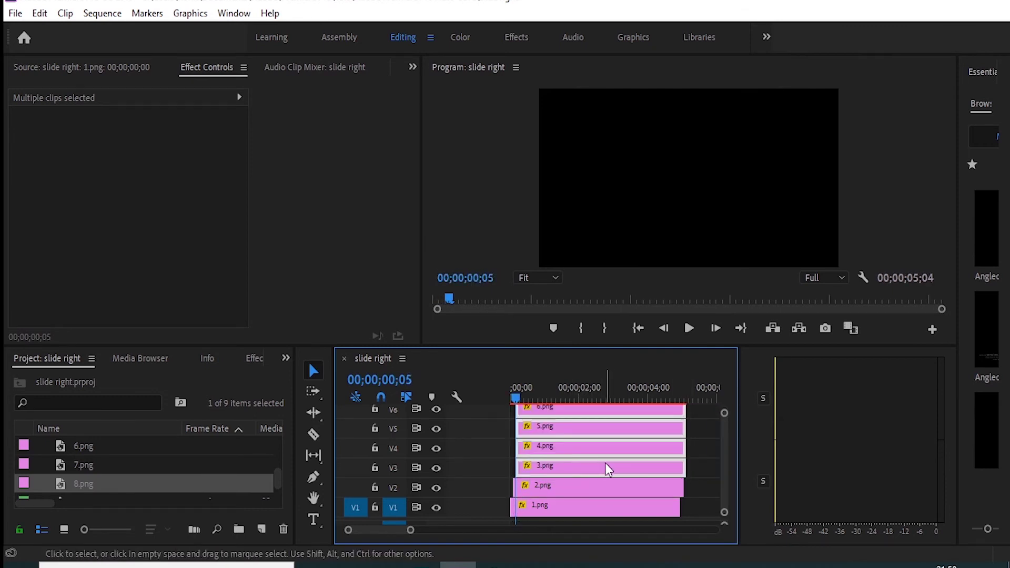
Drop 3.png, then 4.png, from the selection, shifting the remaining clips two frames later each time.
key("Right")
key("Right")
left_click(599, 469, "shift")
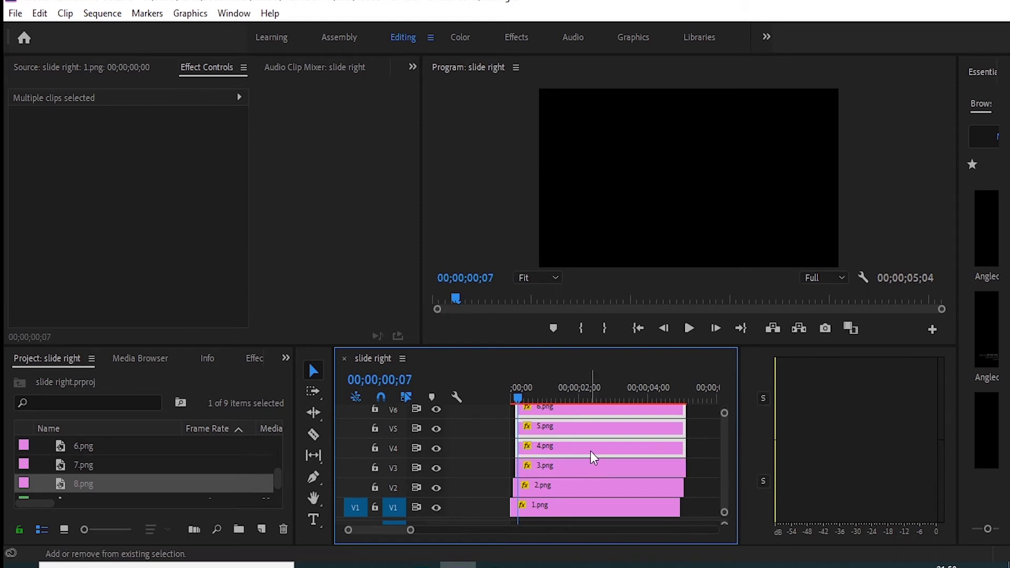
left_click_drag(590, 450, 600, 450)
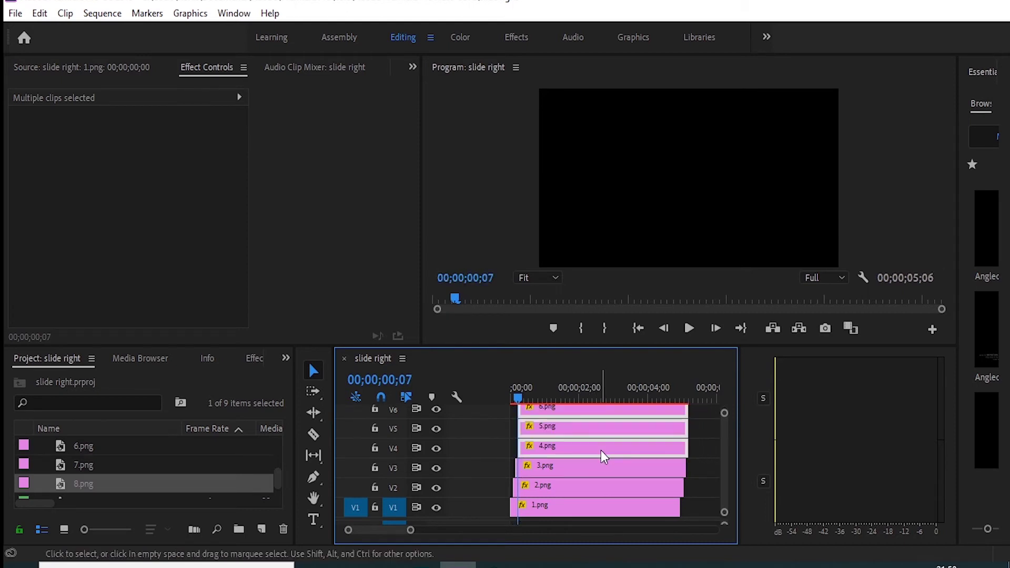
key("Right")
key("Right")
left_click(583, 449, "shift")
left_click_drag(586, 428, 590, 428)
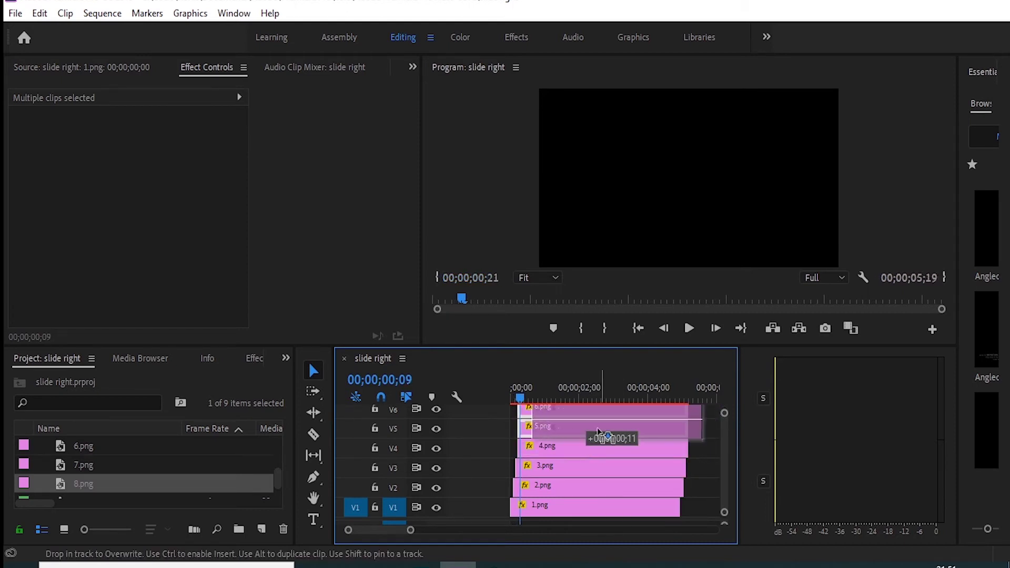
Drop 5.png and then 6.png from the selection, shifting the rest two frames, then 7.png and 8.png one frame.
key("Right")
key("Right")
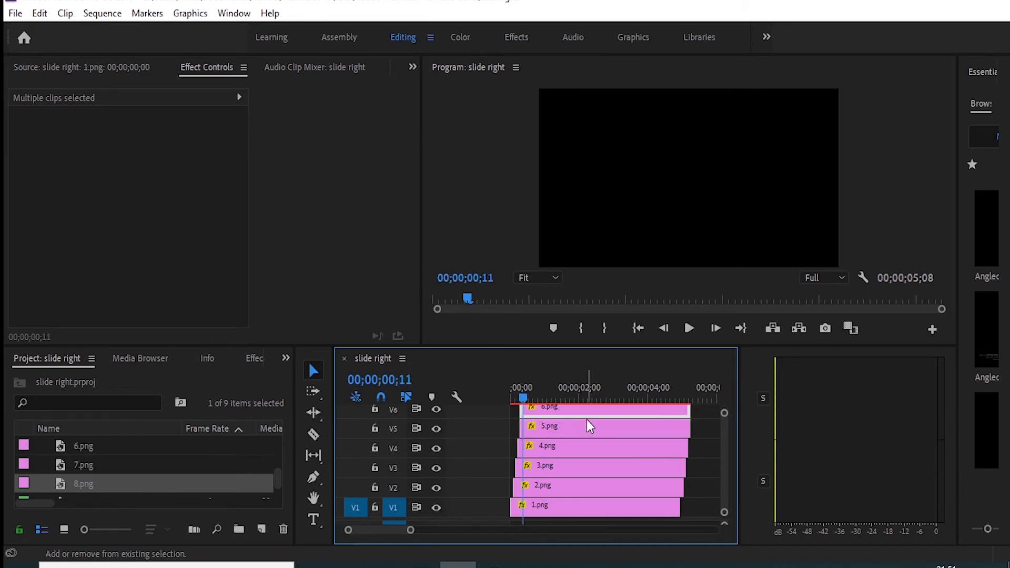
left_click(579, 428, "shift")
left_click_drag(586, 409, 589, 409)
scroll(725, 459, "up", 4)
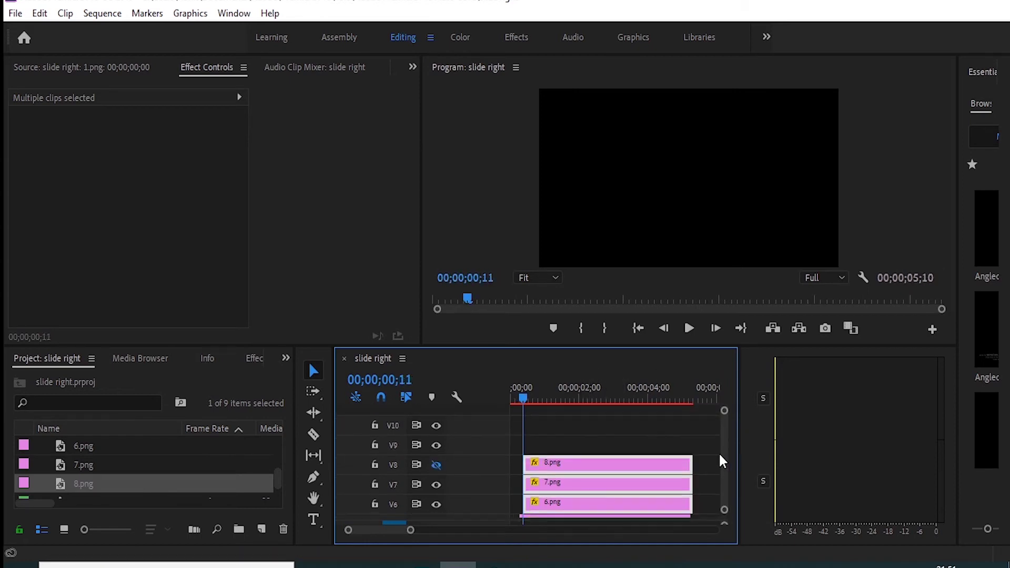
key("Right")
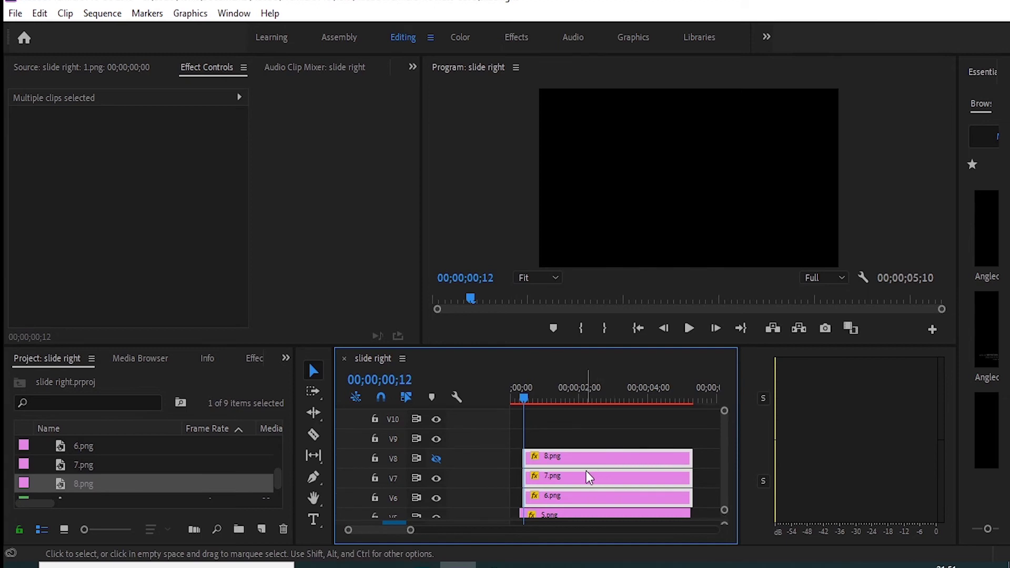
left_click(574, 497, "shift")
left_click_drag(591, 478, 594, 479)
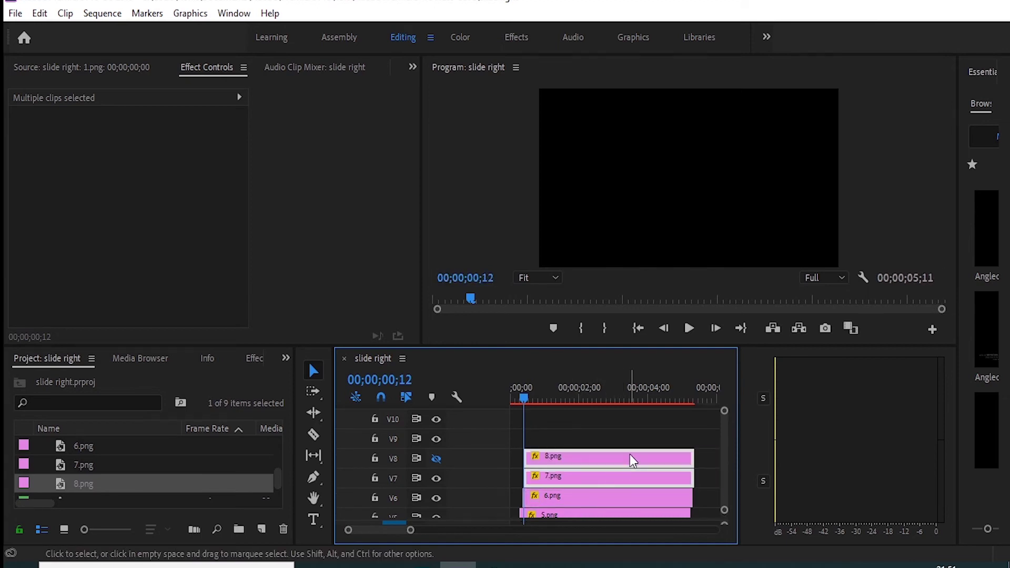
Shift 8.png one more frame later and preview the staggered strip animation.
key("Right")
left_click(588, 457)
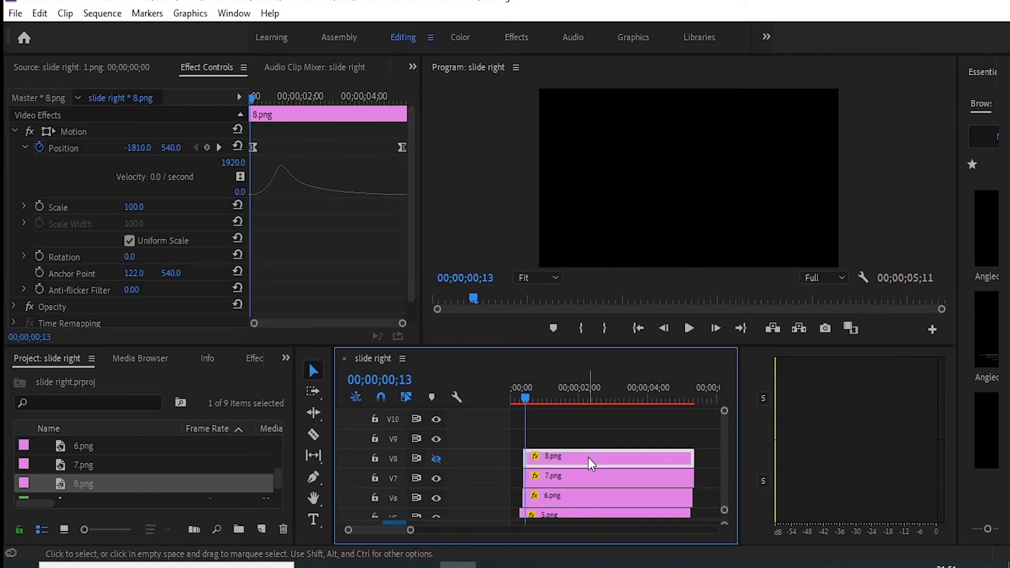
left_click_drag(588, 456, 590, 457)
mouse_move(524, 399)
left_mouse_down()
mouse_move(684, 411)
mouse_move(508, 412)
mouse_move(695, 400)
left_mouse_up()
scroll(726, 452, "down", 3)
scroll(726, 453, "up", 2)
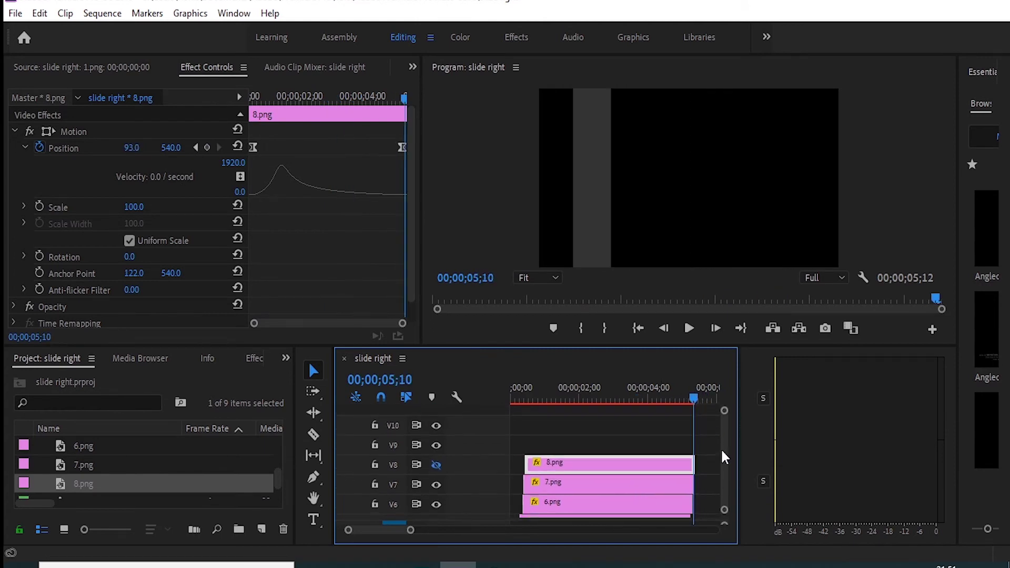
Extend the strip clips' out points to the last frame of the sequence.
left_click(695, 400)
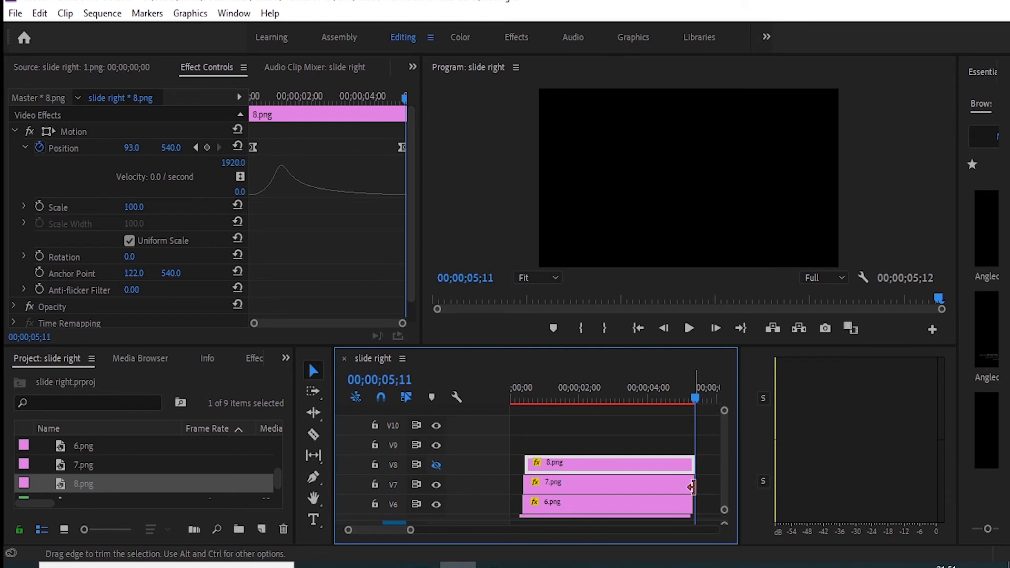
left_click_drag(692, 487, 687, 487)
scroll(723, 472, "down", 3)
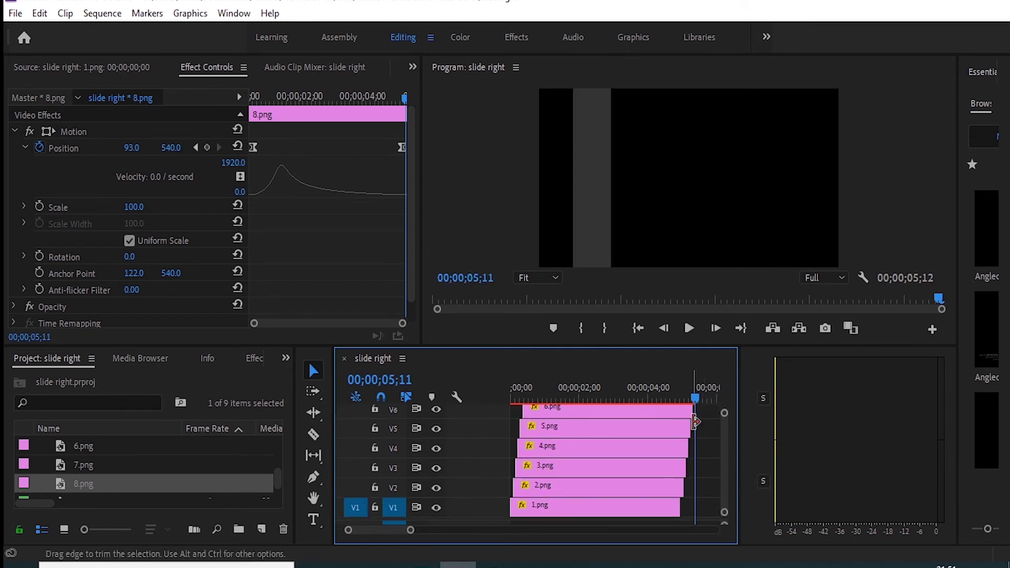
scroll(722, 459, "up", 3)
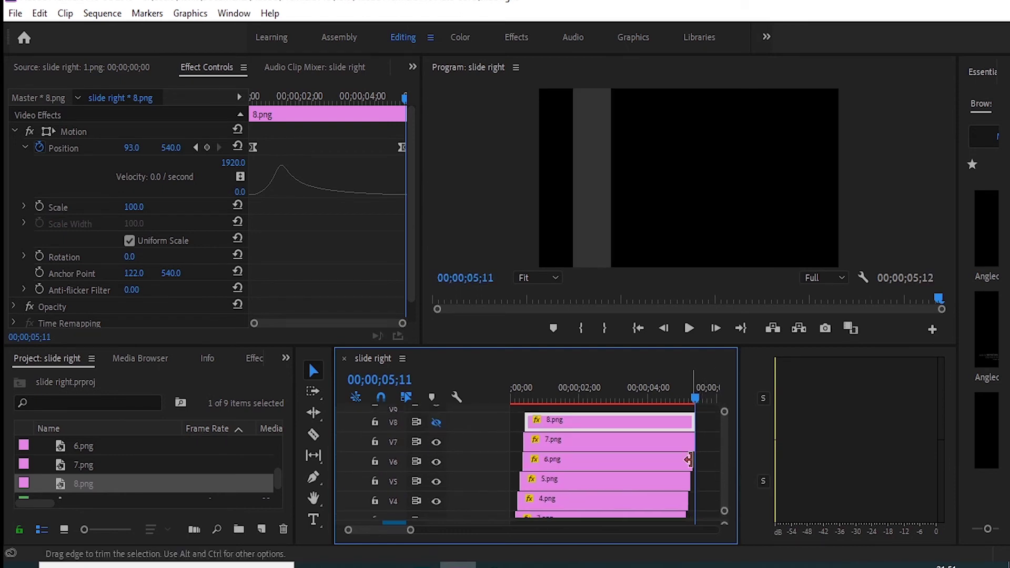
mouse_move(688, 459)
left_mouse_down()
mouse_move(695, 482)
mouse_move(694, 448)
mouse_move(694, 508)
left_mouse_up()
scroll(724, 473, "down", 3)
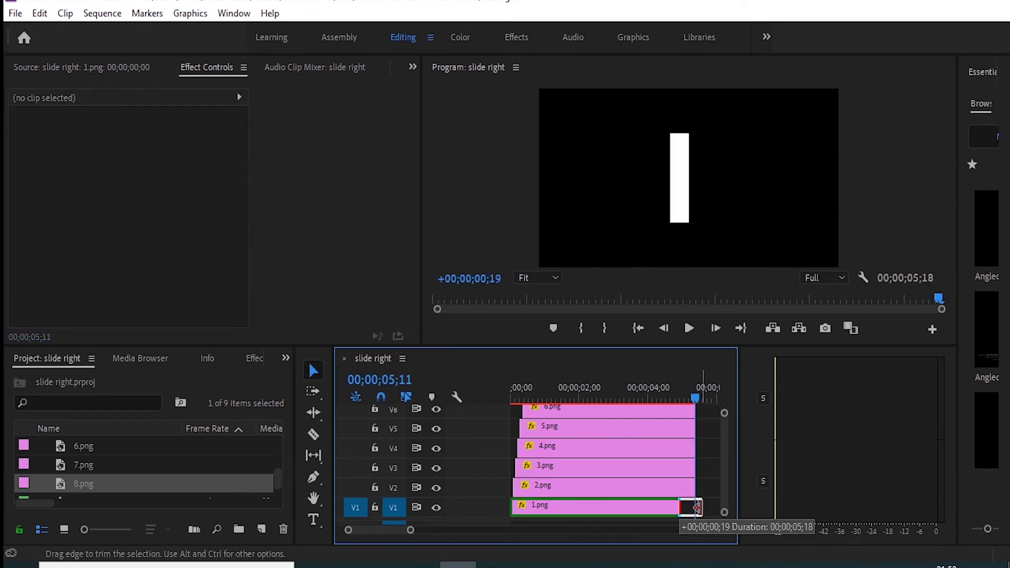
scroll(725, 486, "up", 3)
Preview the strip animation, then nest all eight strip clips as 'Slight matte Transition'.
left_click_drag(679, 399, 450, 400)
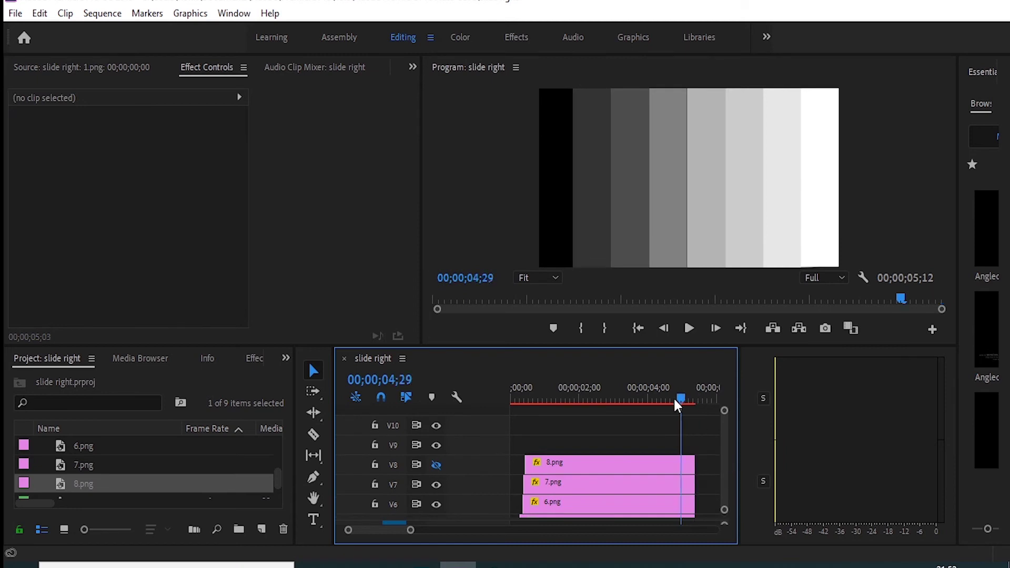
left_click_drag(513, 400, 696, 399)
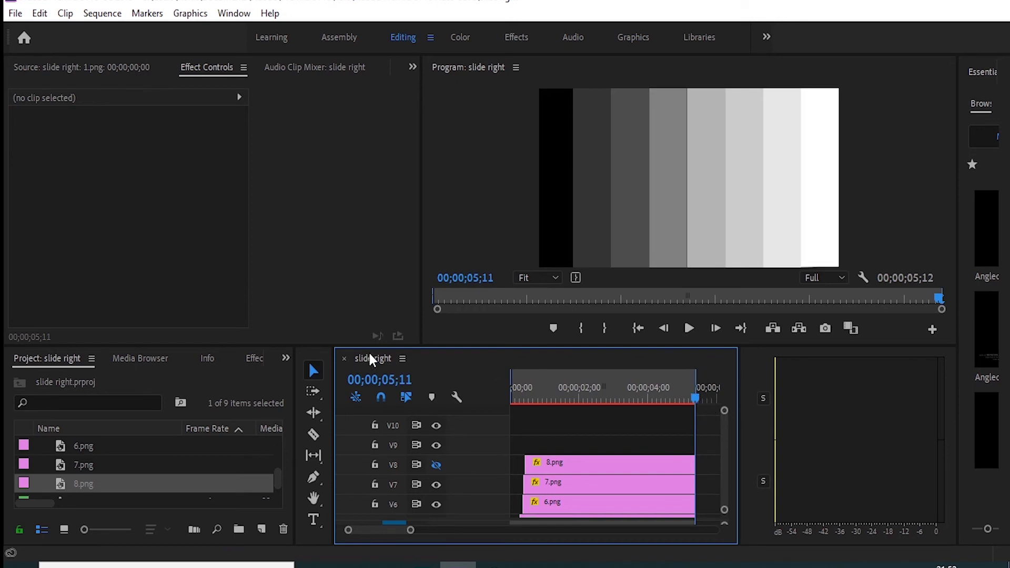
mouse_move(723, 444)
left_mouse_down()
mouse_move(719, 494)
mouse_move(582, 392)
mouse_move(585, 421)
left_mouse_up()
right_click(585, 421)
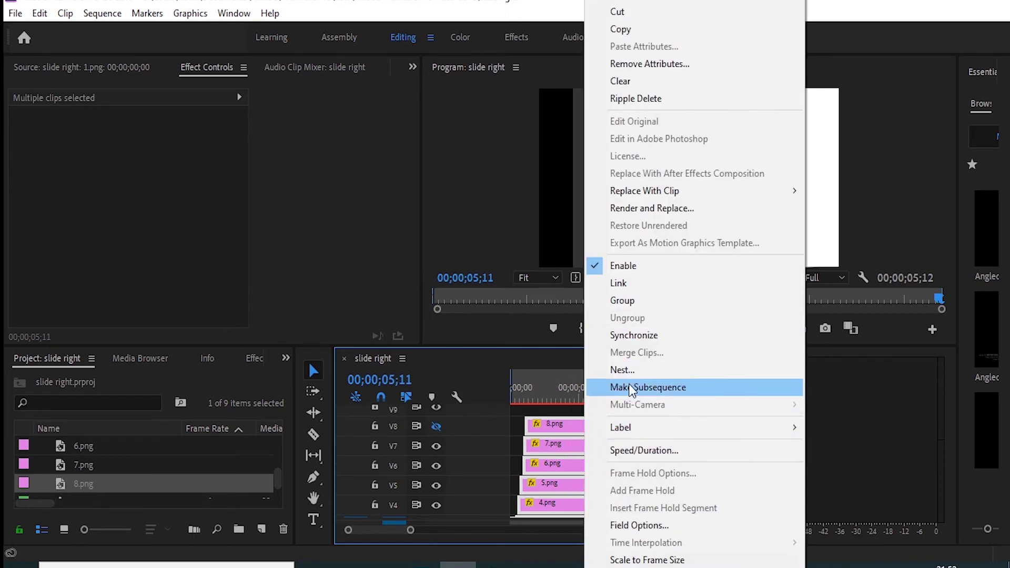
left_click(627, 369)
type("S")
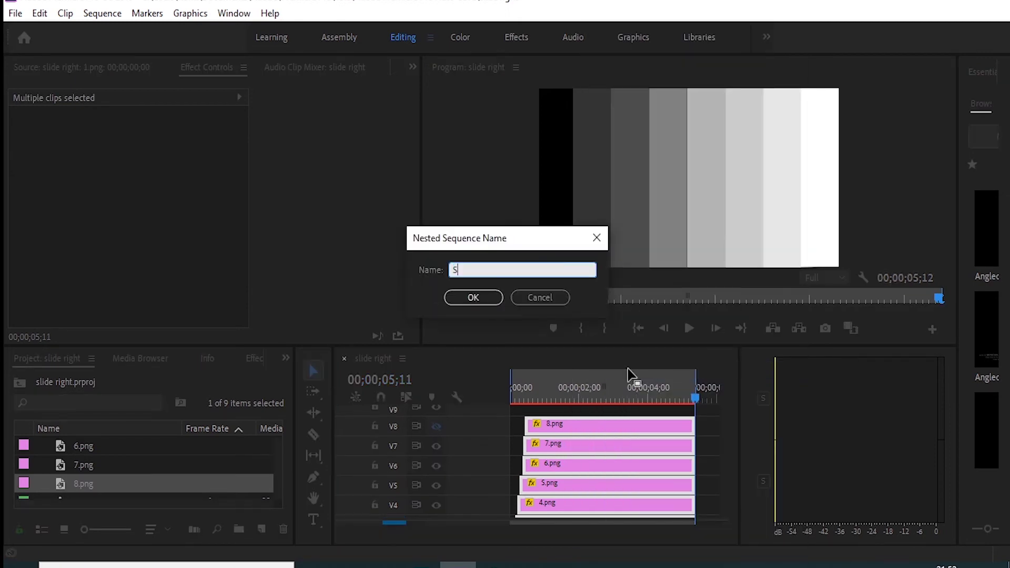
type("l")
type("Transition")
key("Return")
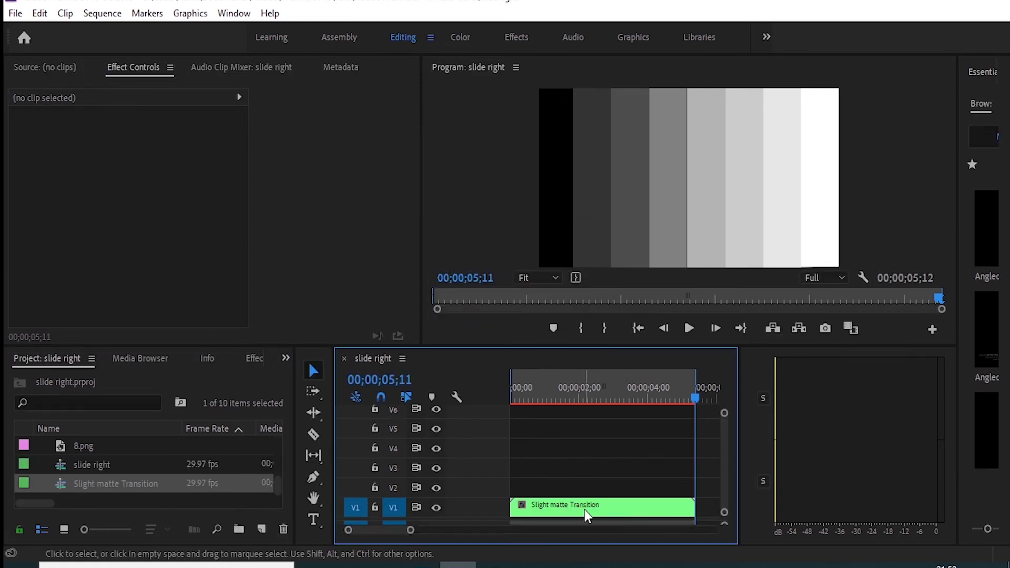
Move the nested matte clip to V3 and import the woman-driving and blonde-girl smiling clips from VEDIO.
left_click_drag(587, 513, 589, 468)
scroll(284, 494, "right", 3)
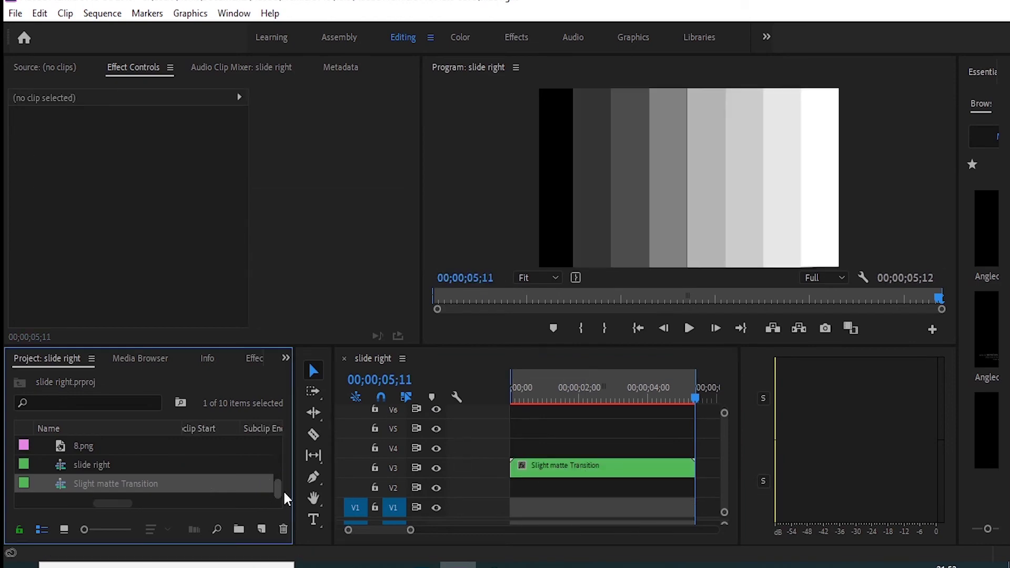
double_click(239, 496)
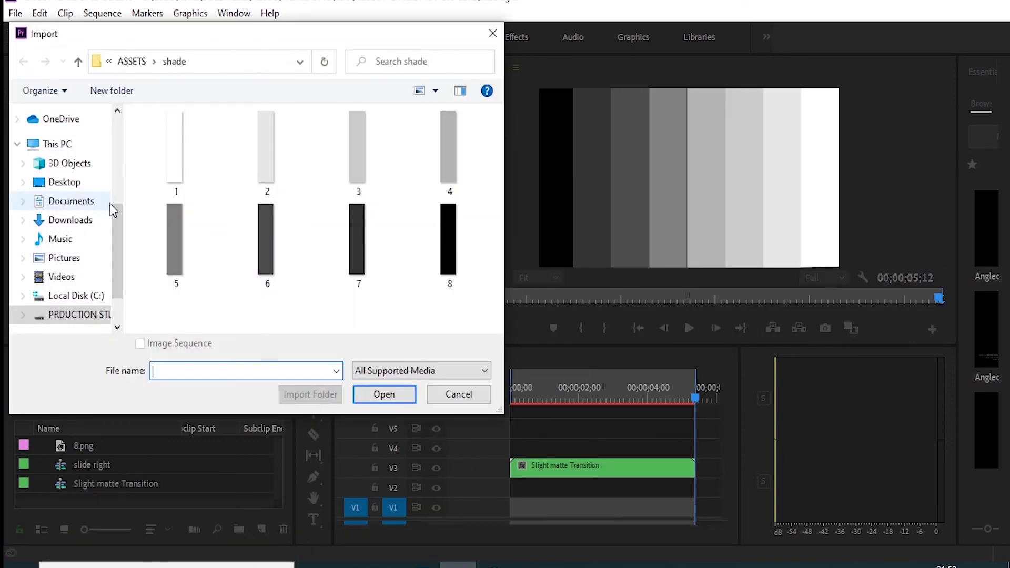
left_click(78, 61)
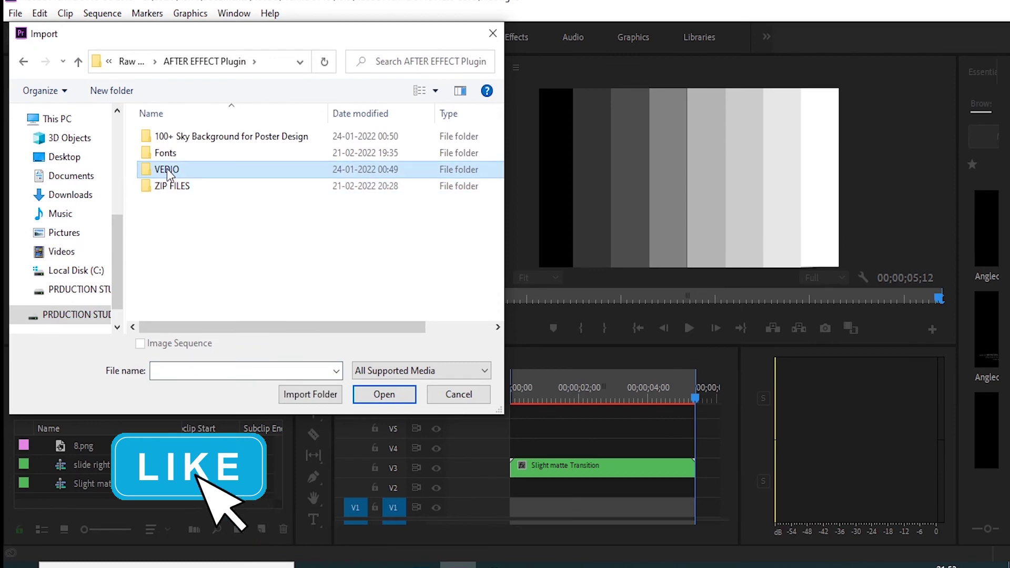
double_click(167, 169)
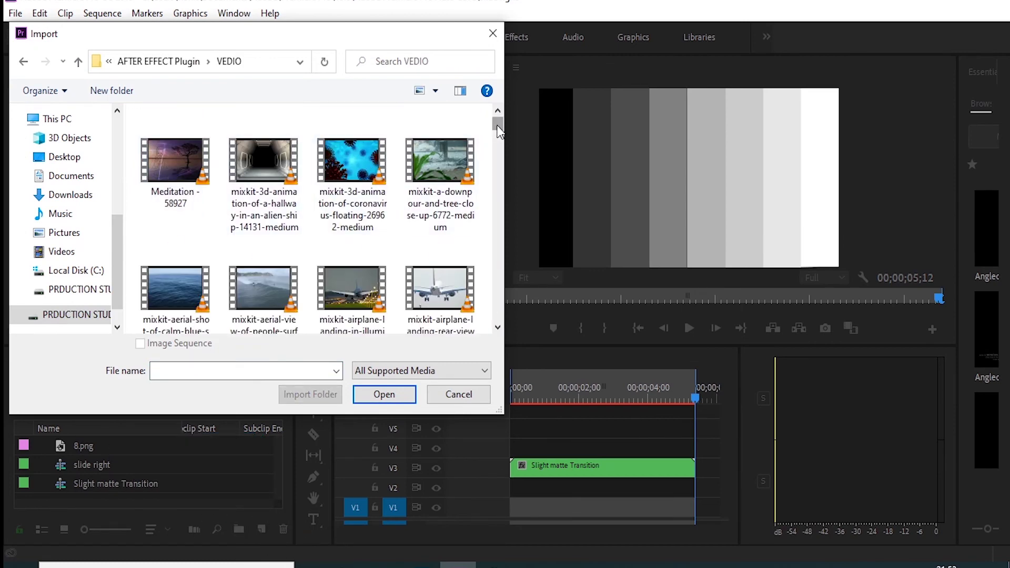
left_click_drag(497, 126, 455, 150)
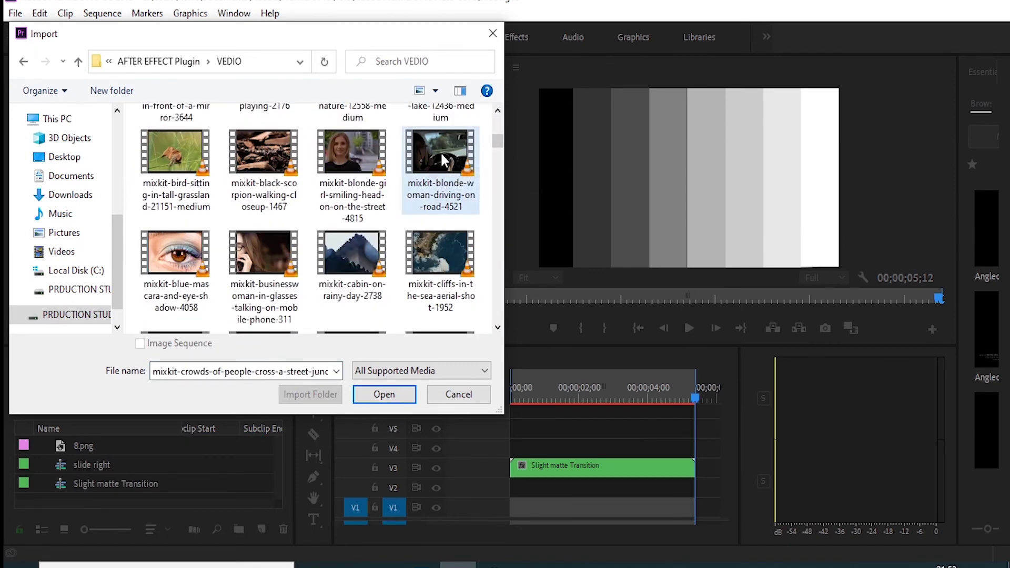
left_click(440, 152)
left_click(358, 156, "ctrl")
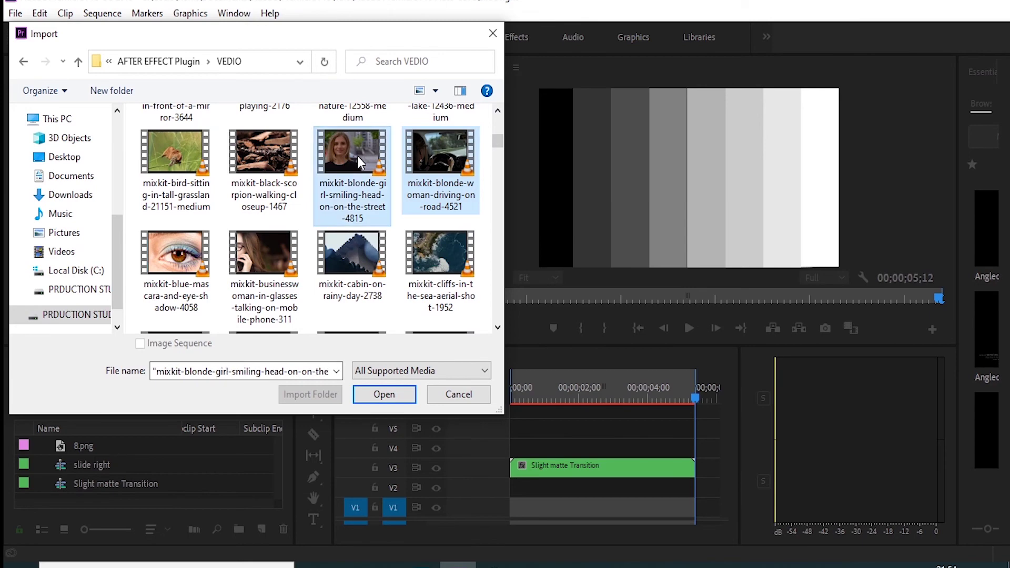
left_click(389, 395)
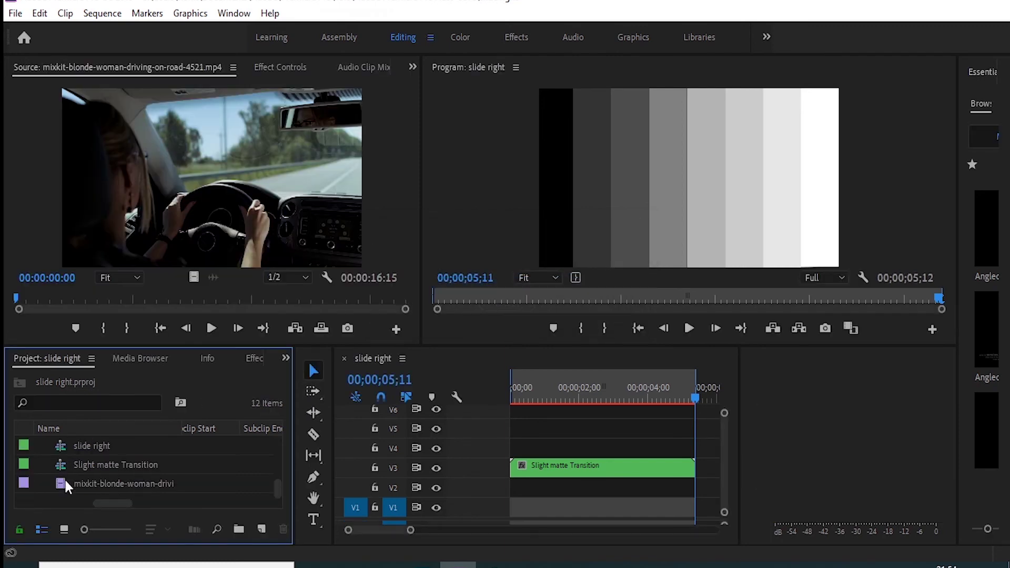
Preview the woman-driving clip, place it on V1, and drop the worried-woman clip onto V2.
left_click(66, 482)
double_click(67, 483)
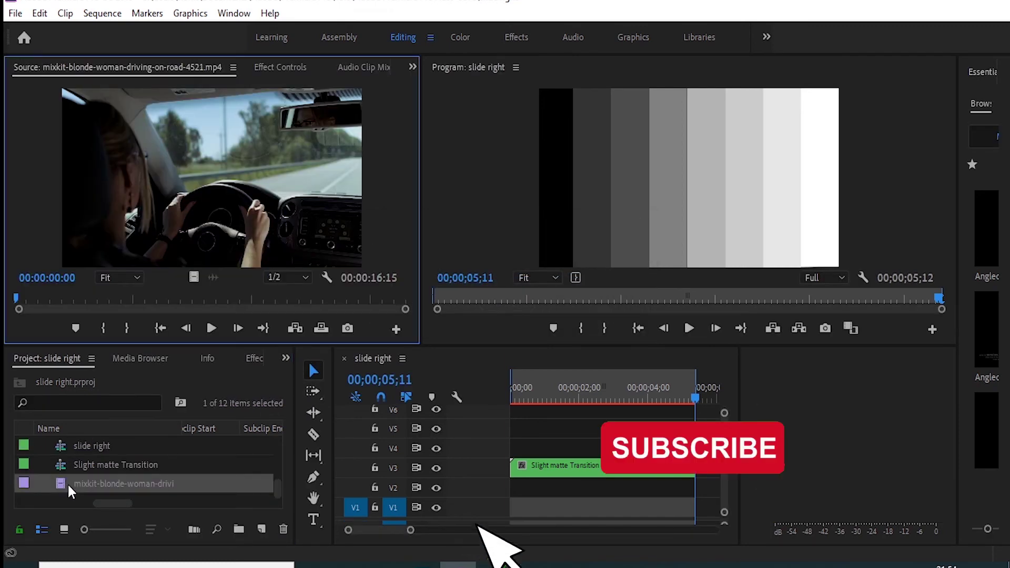
left_click_drag(279, 485, 280, 484)
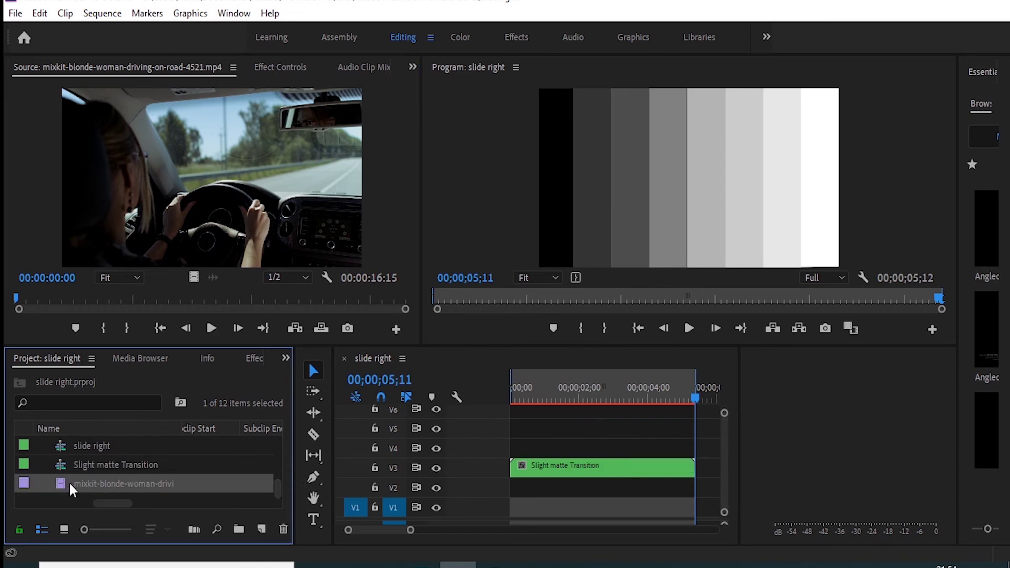
left_click_drag(69, 481, 513, 506)
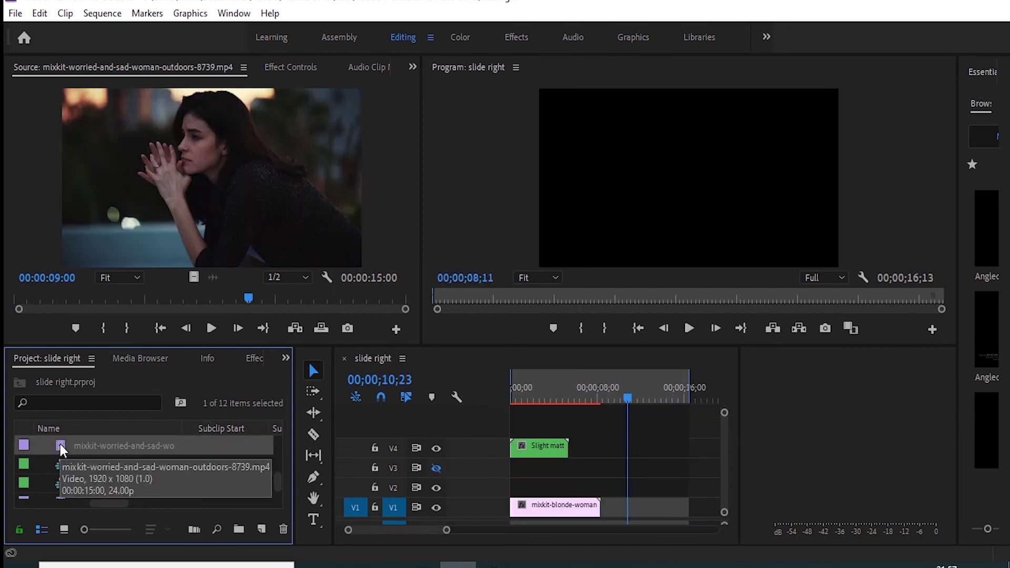
mouse_move(61, 444)
left_mouse_down()
mouse_move(585, 492)
mouse_move(525, 491)
left_mouse_up()
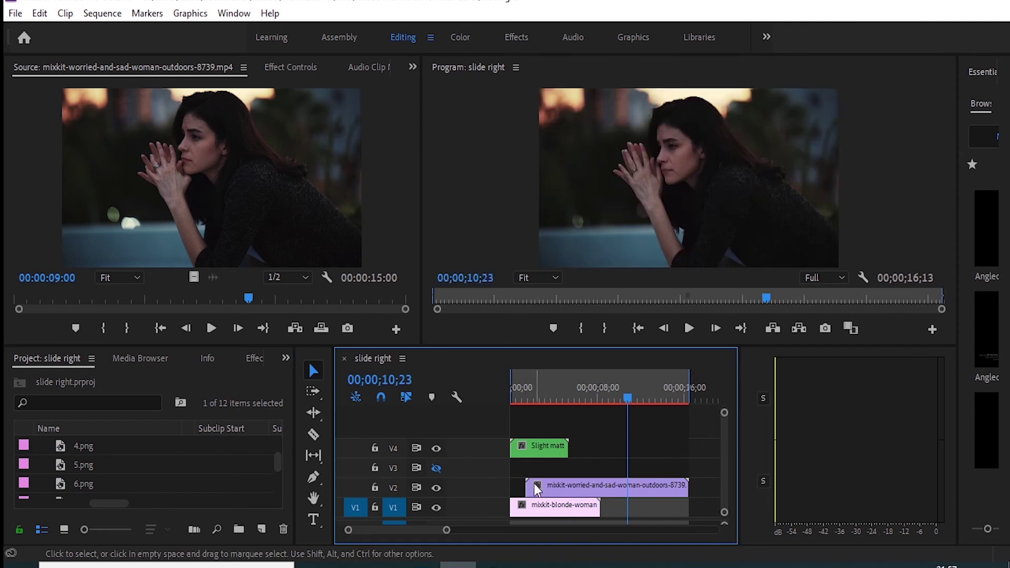
left_click_drag(625, 396, 577, 398)
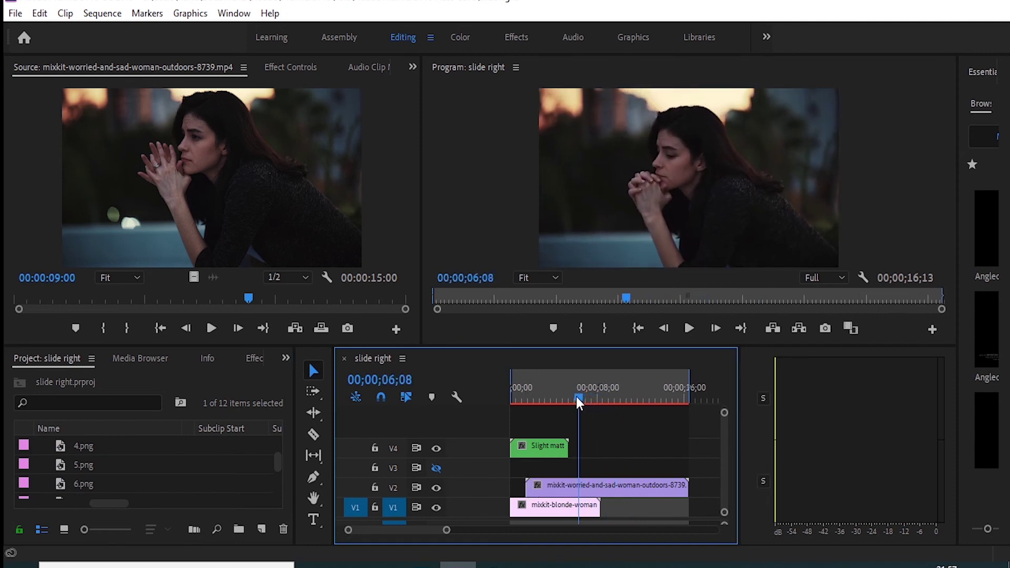
Speed up the Slight matte Transition clip to 300% to shorten it.
left_click(545, 446)
right_click(545, 447)
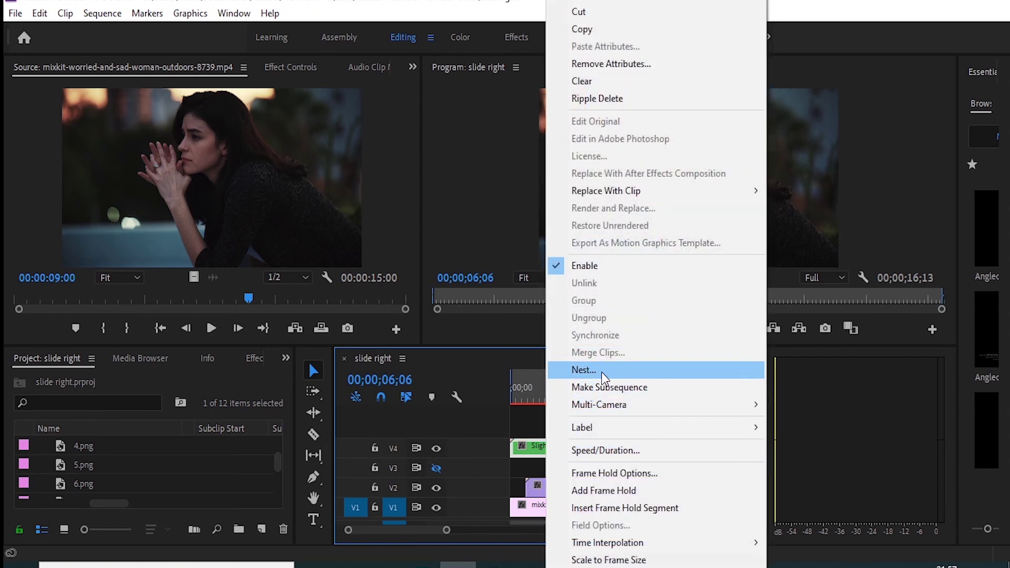
left_click(604, 450)
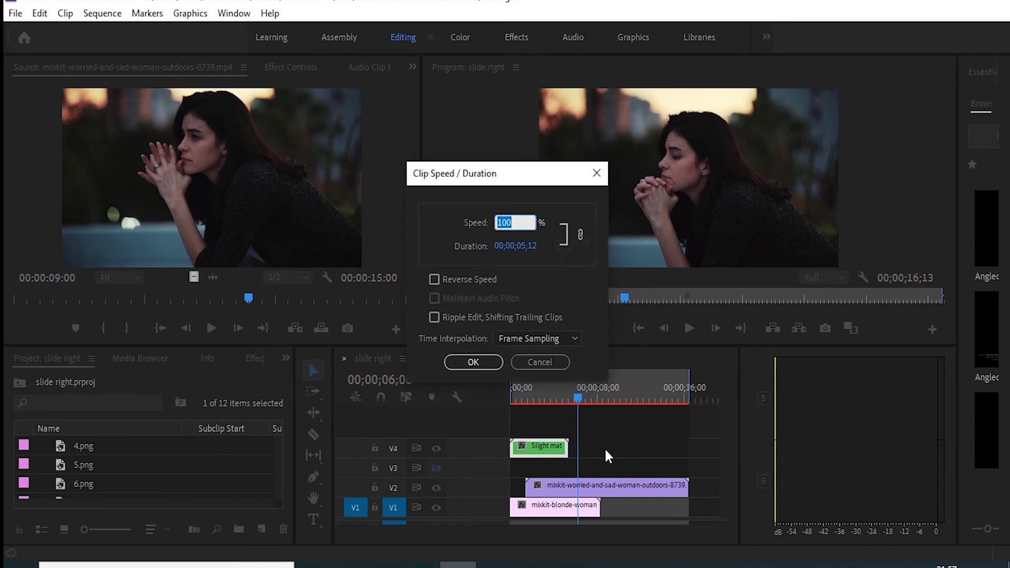
type("3")
key("Return")
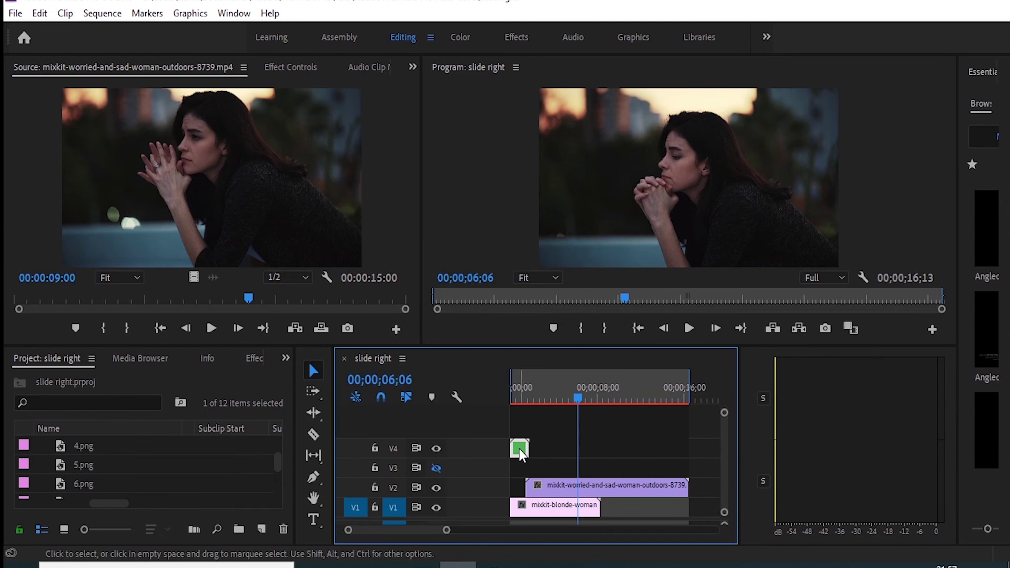
Move the short matte clip to V3 and trim the worried-woman clip to start with it.
left_click_drag(519, 449, 598, 474)
left_click_drag(530, 489, 581, 486)
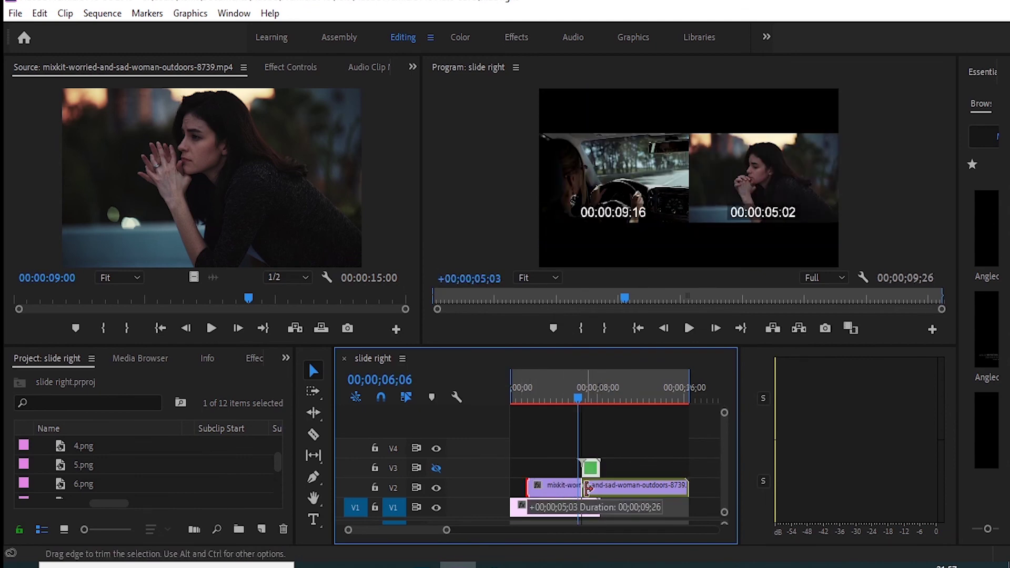
left_click_drag(575, 401, 591, 400)
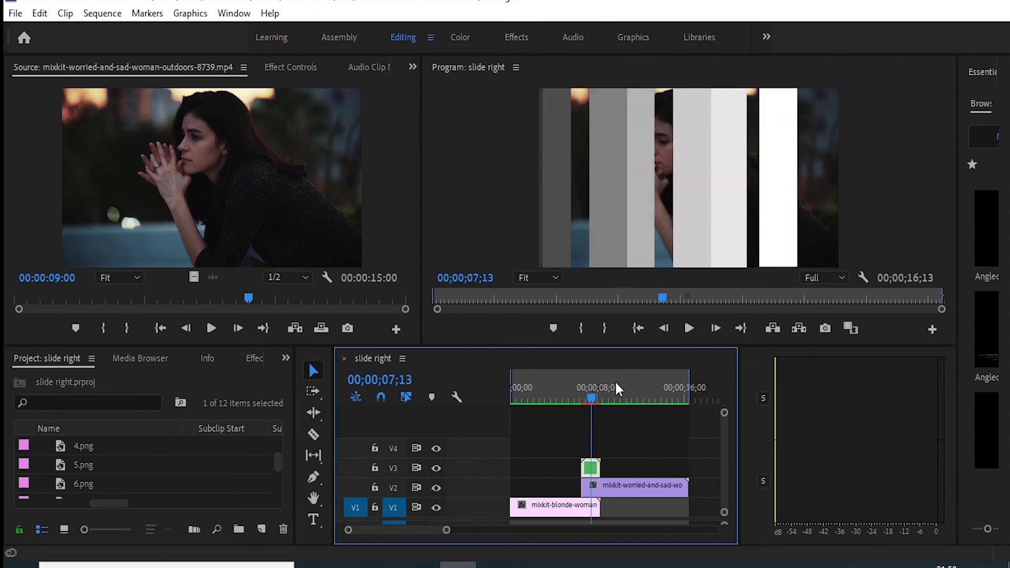
Search the effects for 'matte' and drag Track Matte Key onto the worried-woman clip on V2.
left_click(588, 398)
mouse_move(587, 399)
left_mouse_down()
mouse_move(597, 400)
mouse_move(577, 400)
left_mouse_up()
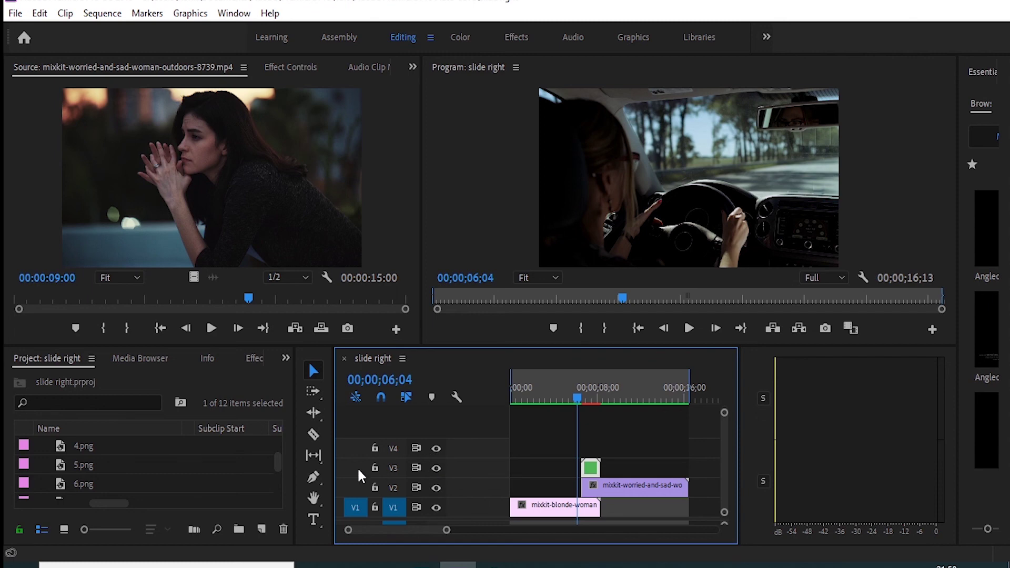
left_click(251, 362)
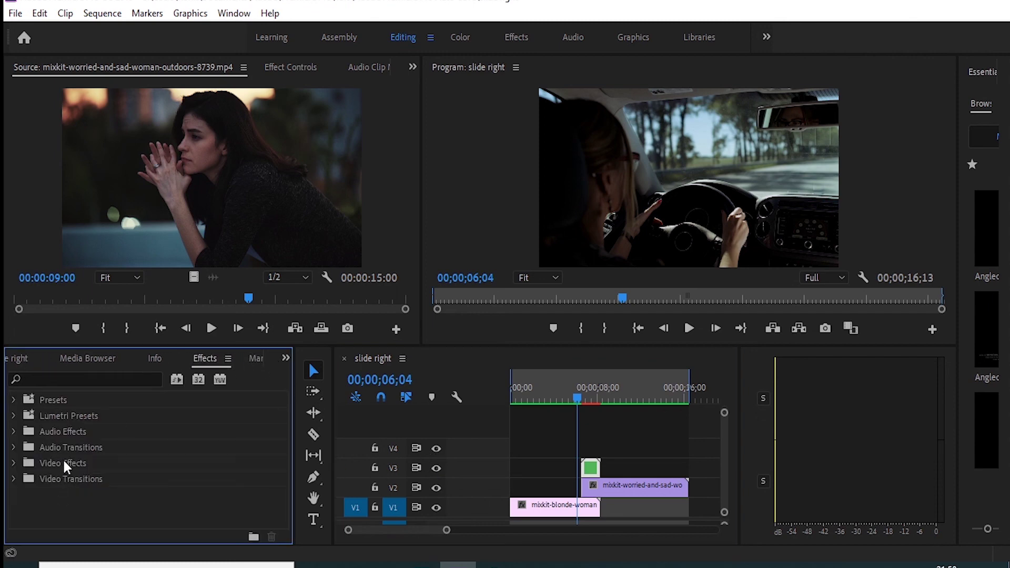
left_click(60, 377)
type("ma")
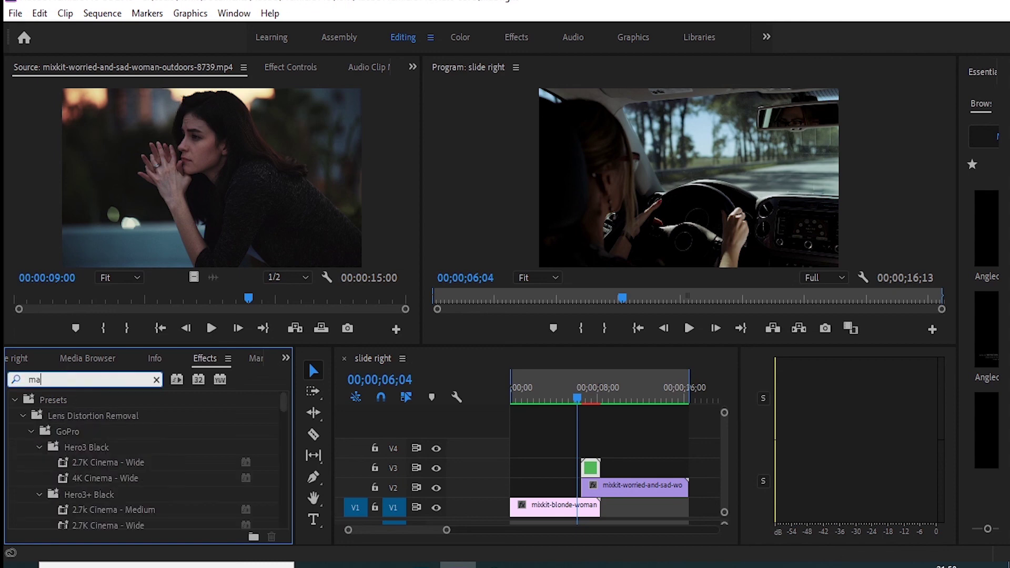
type("tte")
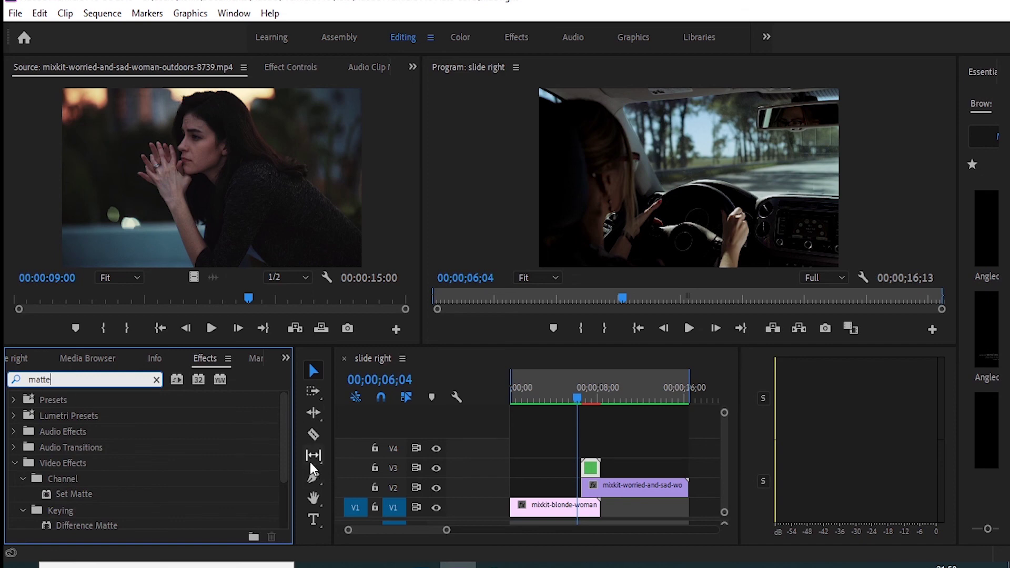
left_click_drag(282, 444, 283, 490)
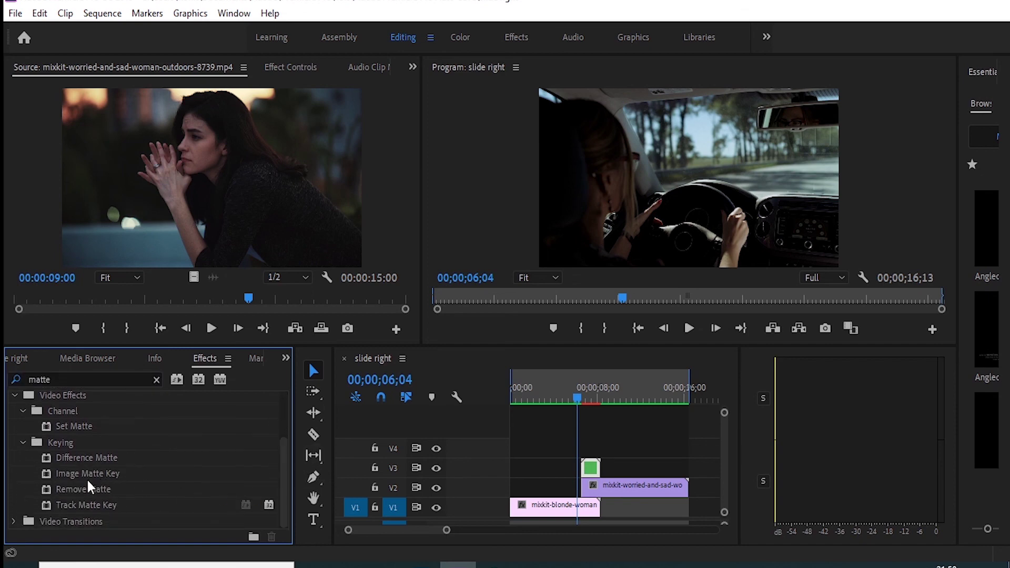
left_click(57, 476)
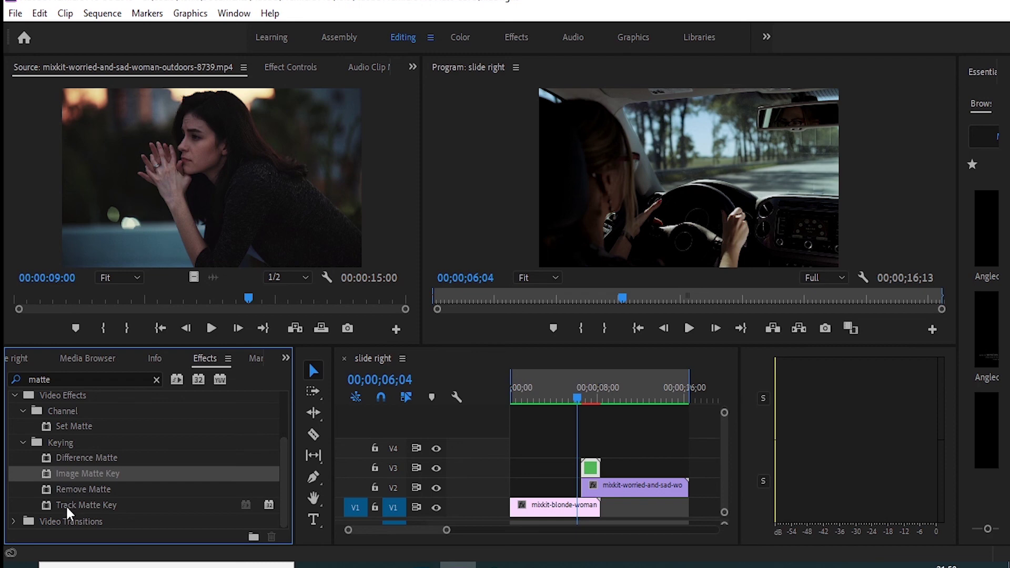
left_click_drag(67, 506, 591, 492)
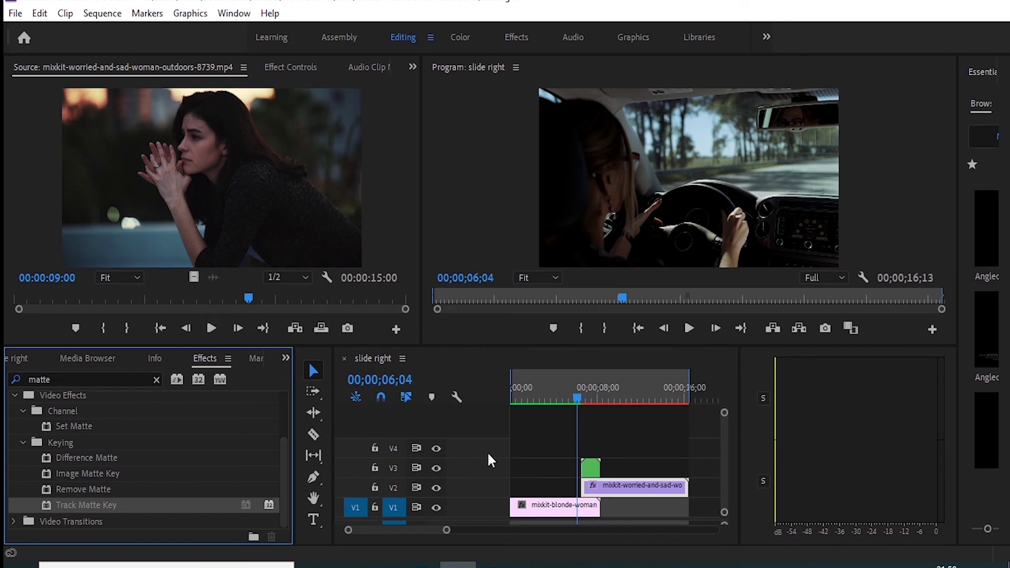
In Effect Controls, set the worried-woman clip's Track Matte Key Matte to Video 3, then scrub to check.
double_click(618, 488)
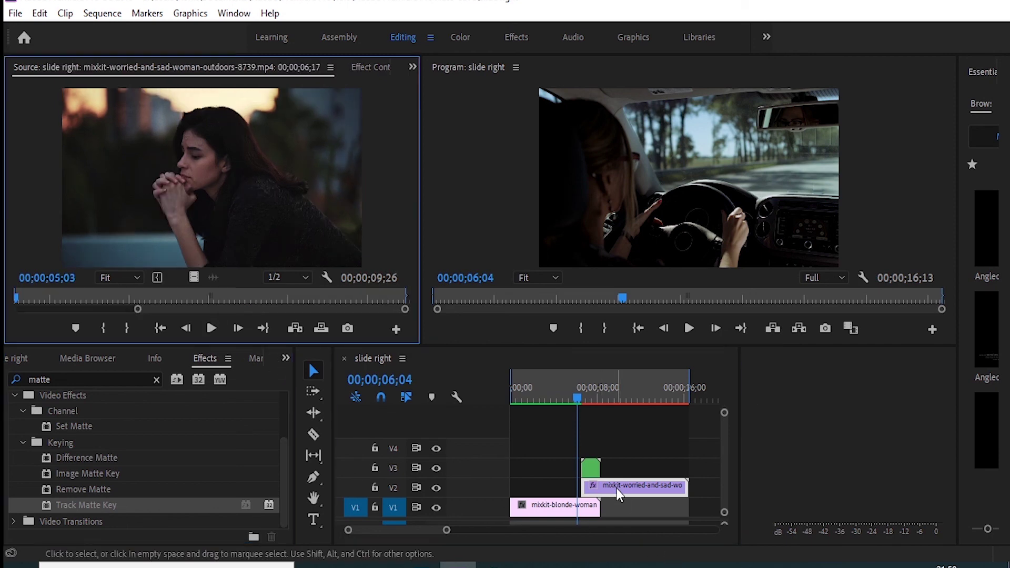
left_click(375, 68)
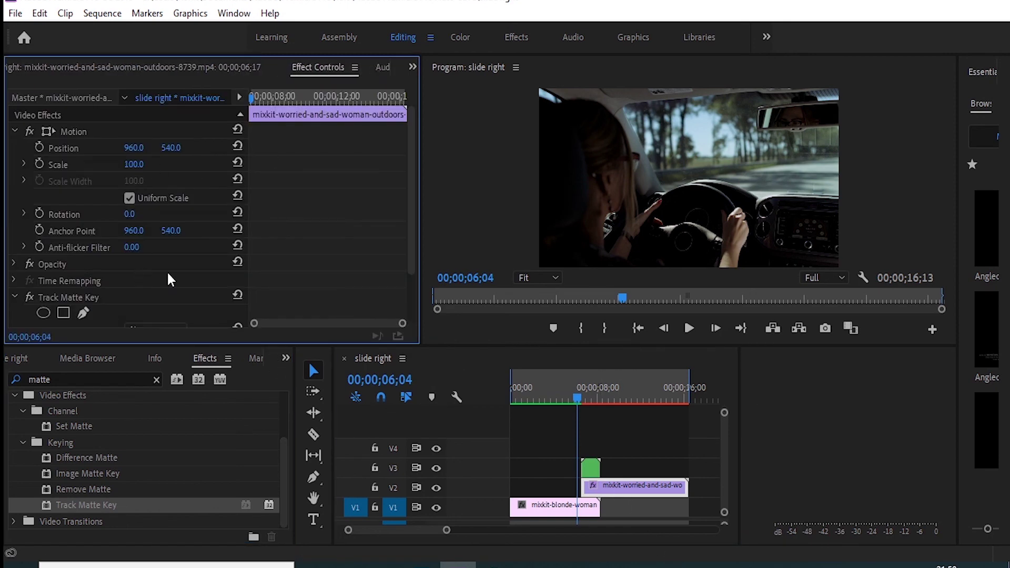
left_click_drag(409, 236, 409, 279)
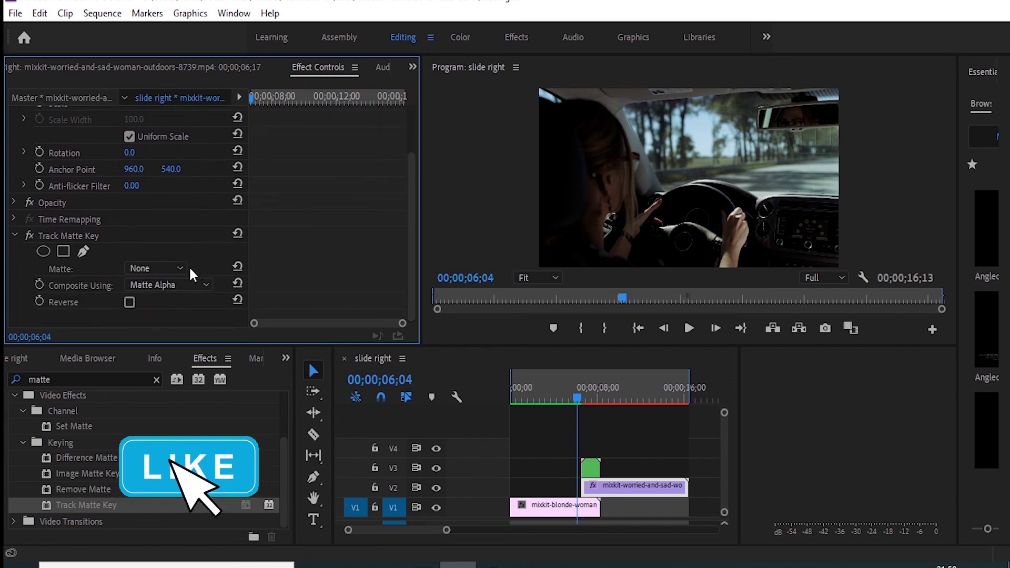
left_click(174, 268)
left_click(160, 321)
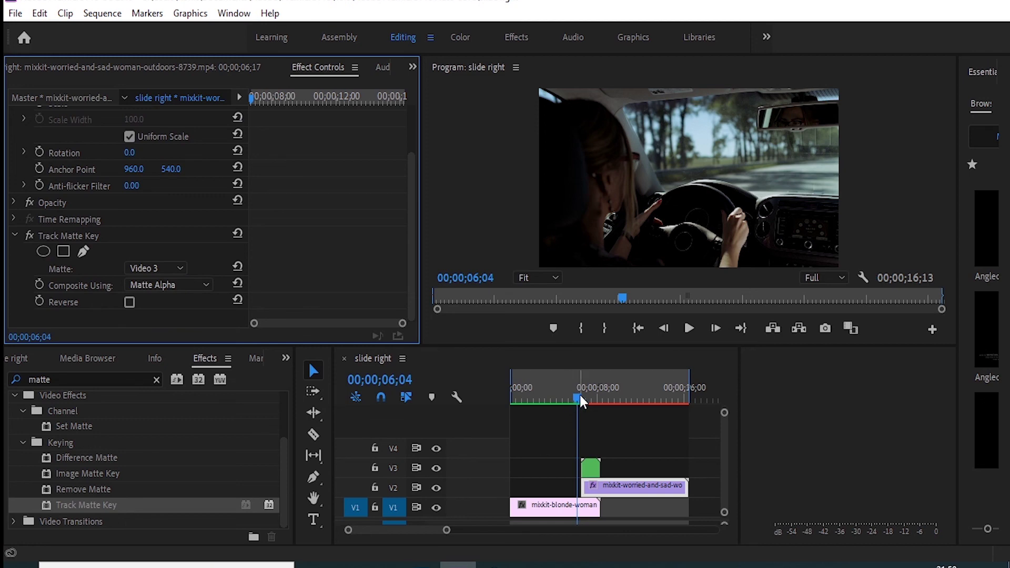
mouse_move(577, 403)
left_mouse_down()
mouse_move(609, 408)
mouse_move(560, 403)
left_mouse_up()
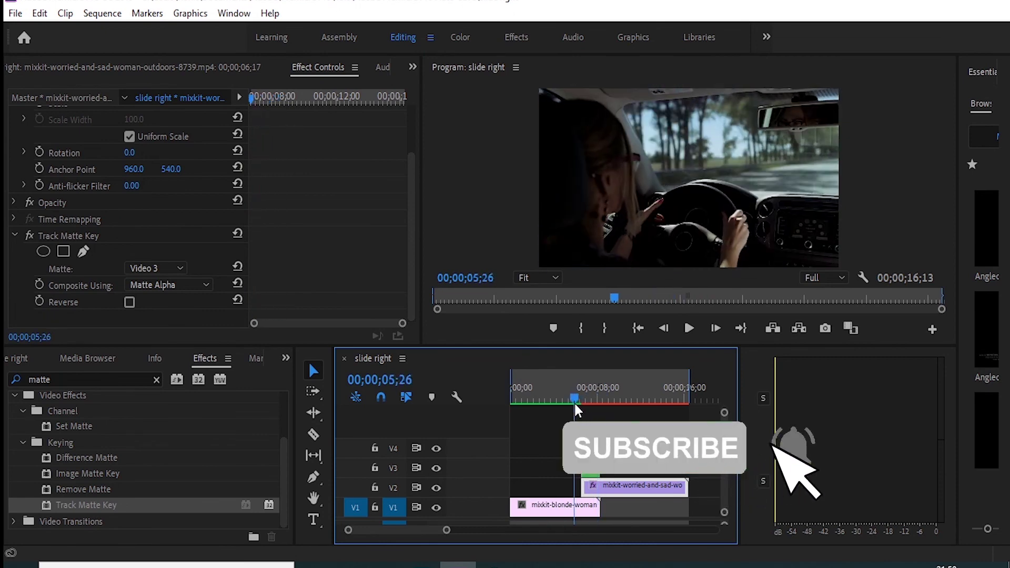
Render the timeline previews of the striped matte transition with Enter.
key("Return")
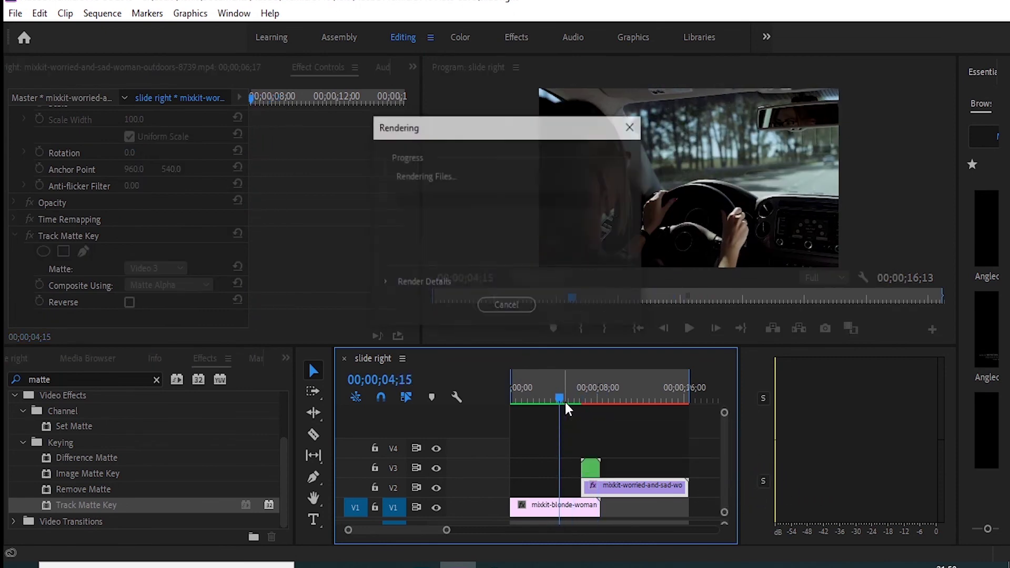